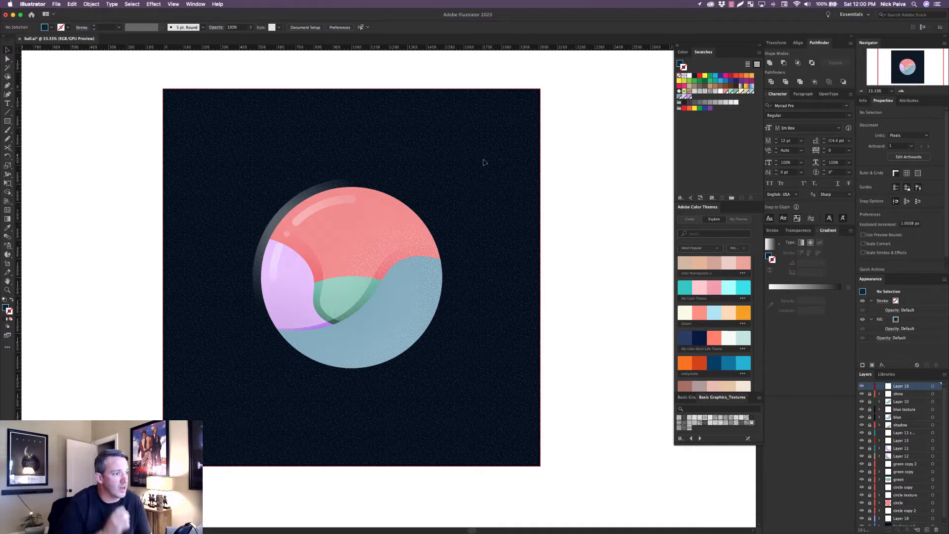
key(super+=)
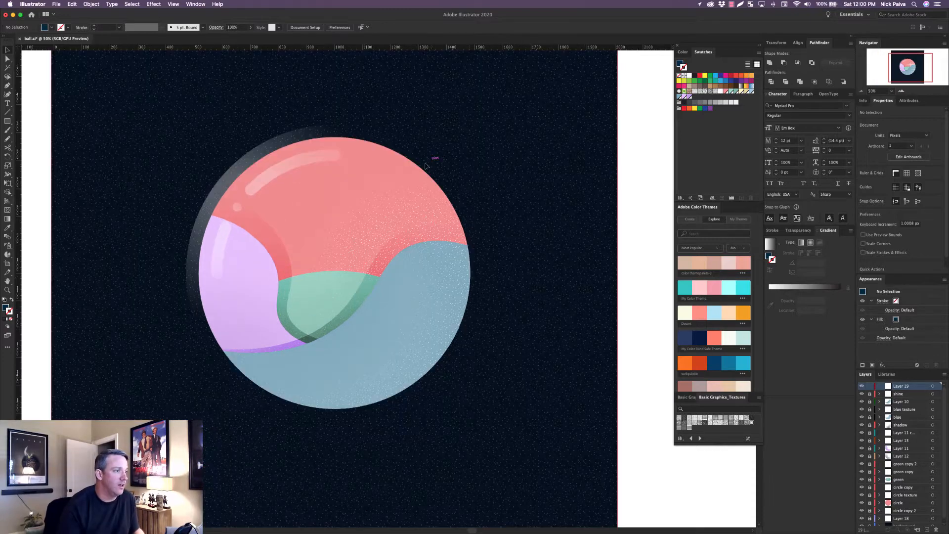
drag(411, 253, 450, 306)
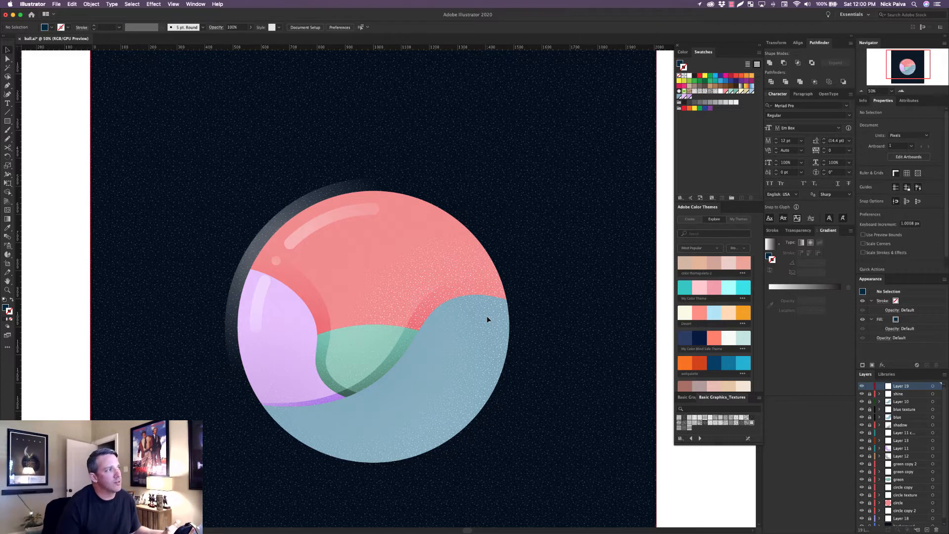
click(153, 4)
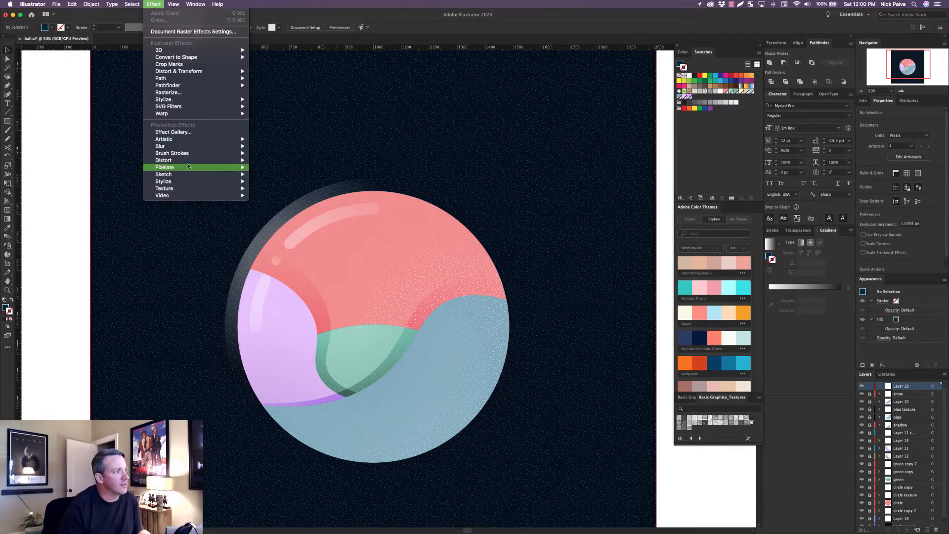
mouse_move(186, 173)
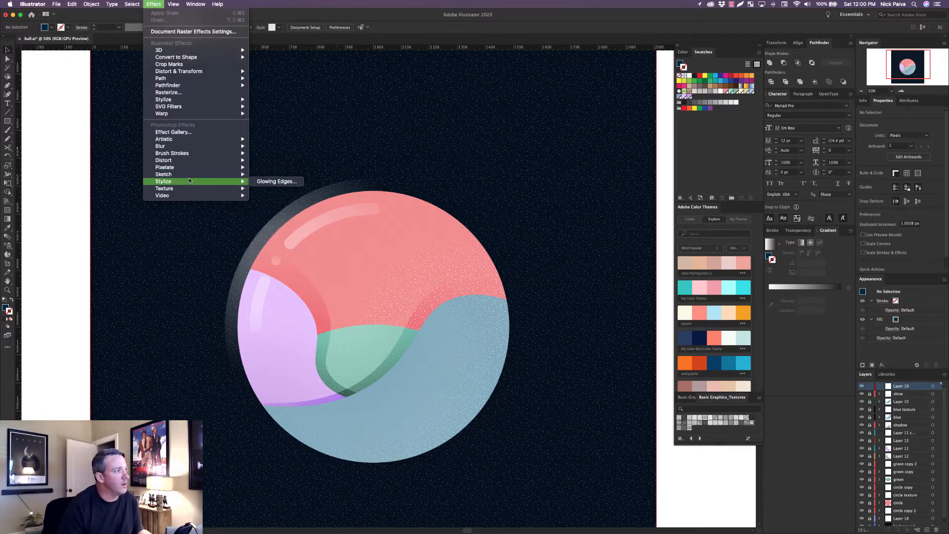
mouse_move(198, 101)
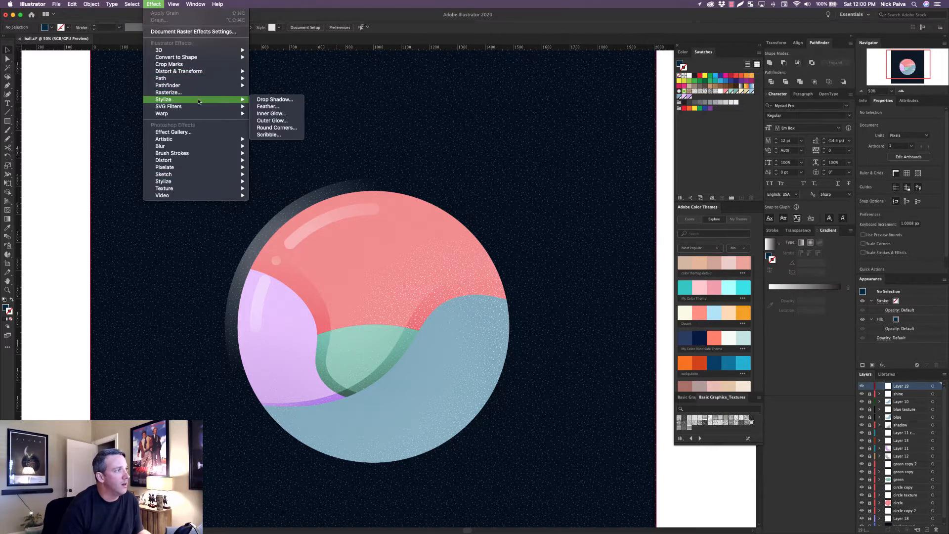
click(430, 119)
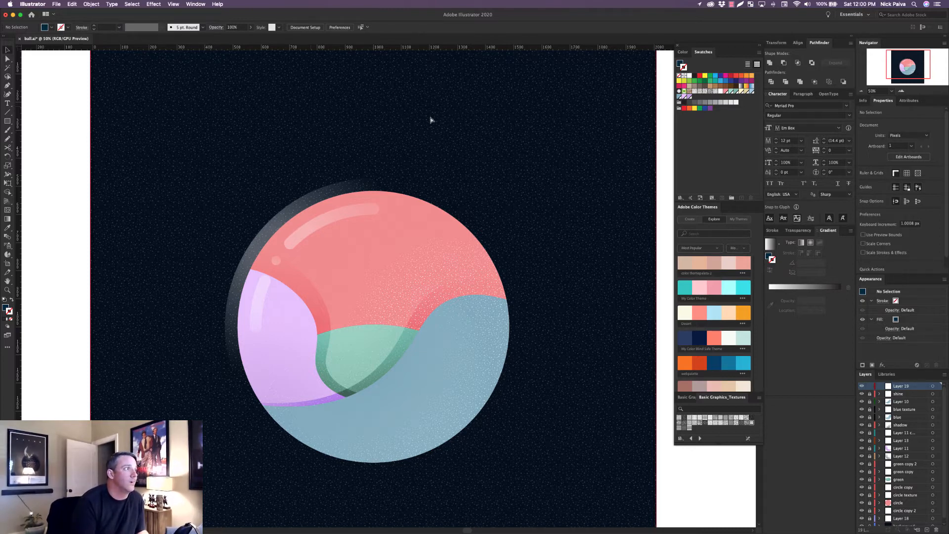
Create a 2000 × 2000 px RGB document with 9 px bleed and draw a rectangle covering the artboard out to the bleed.
key(super+n)
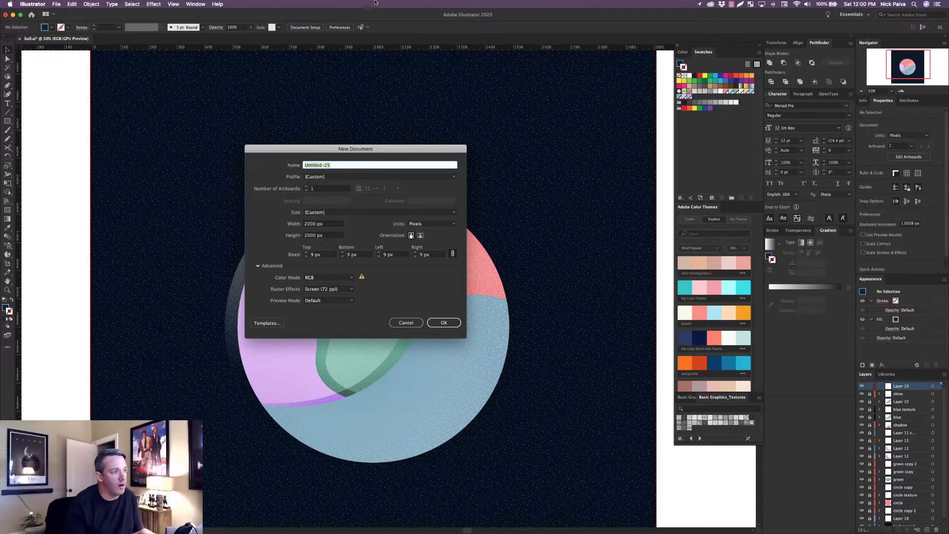
click(451, 325)
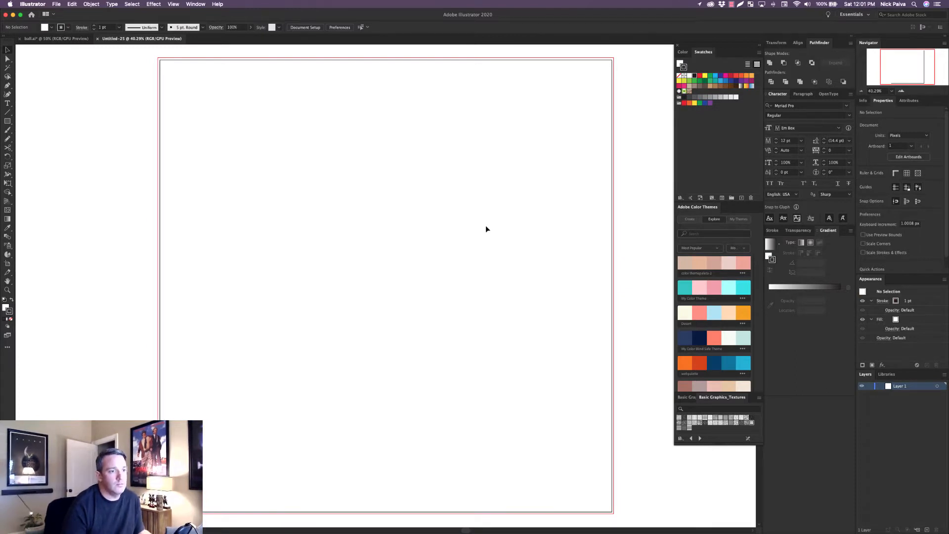
click(10, 124)
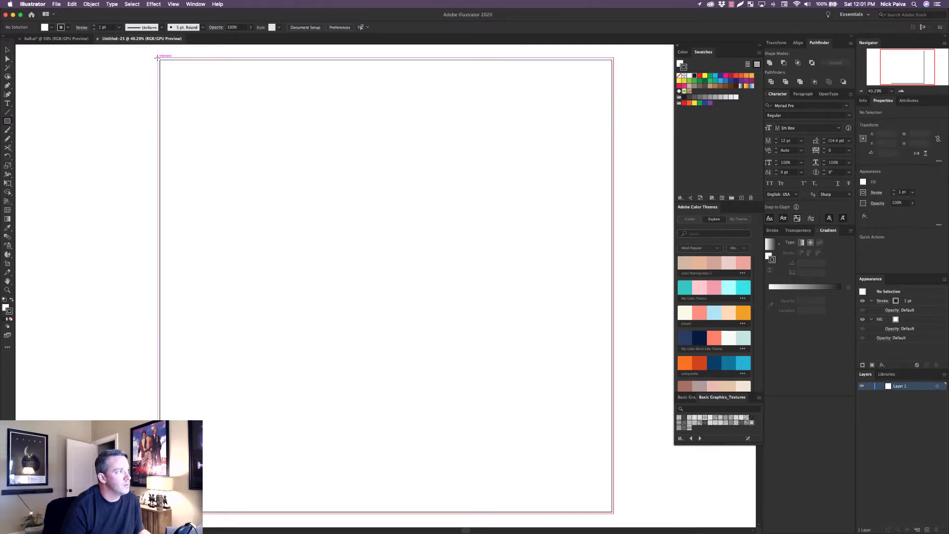
click(8, 122)
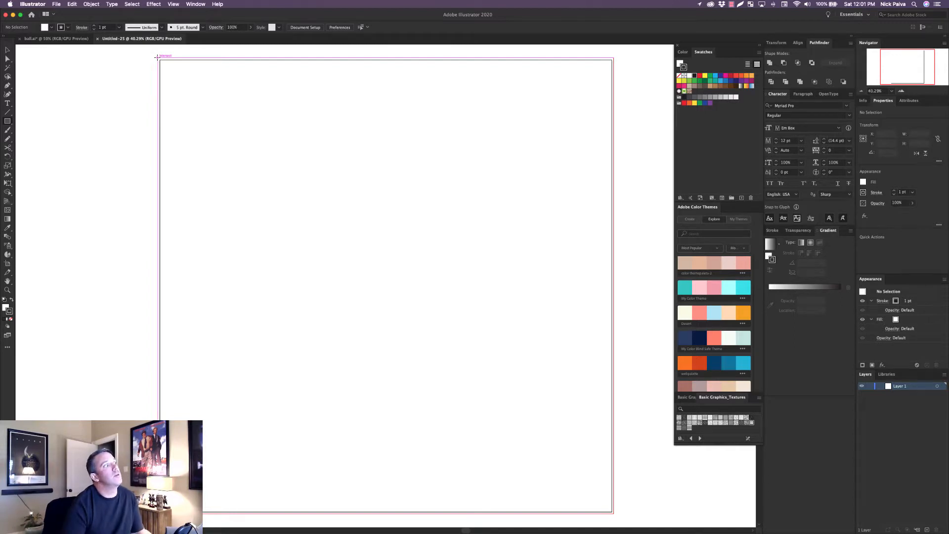
drag(157, 57, 614, 512)
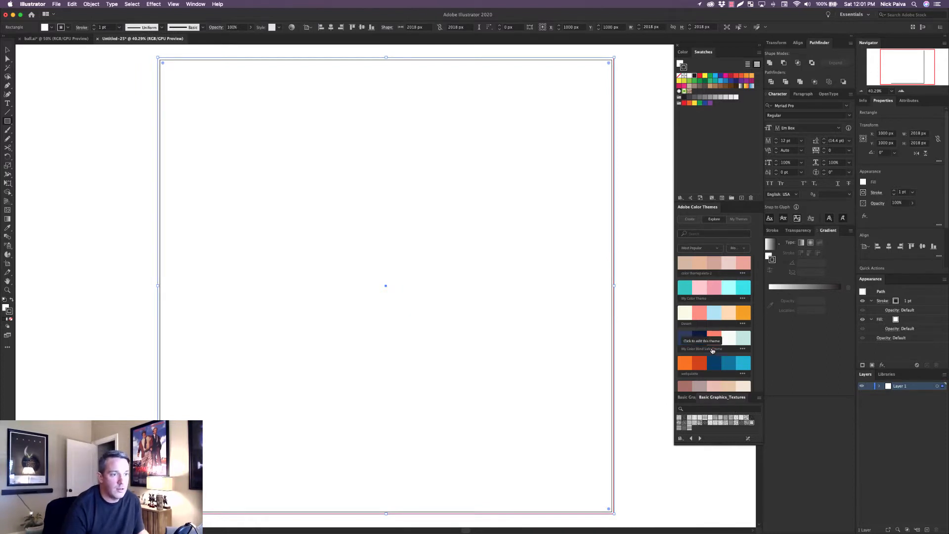
Remove the rectangle's stroke and fill it with the dark slate color #444758 from one of the color themes.
scroll(720, 353, down, 1)
scroll(720, 353, down, 3)
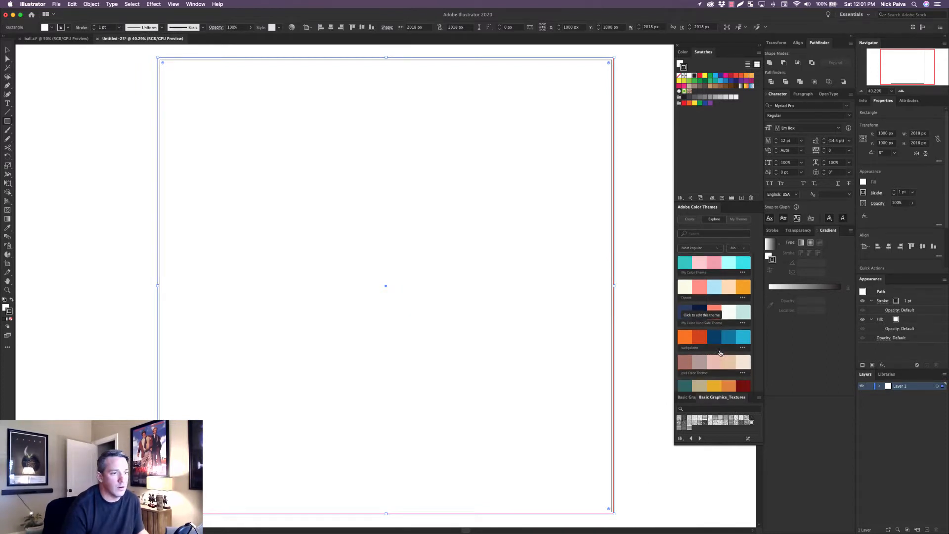
click(10, 319)
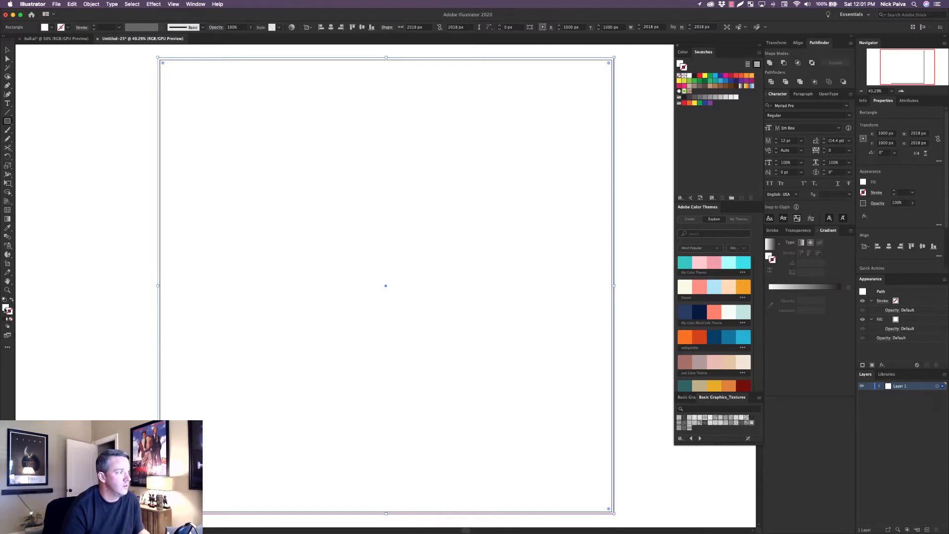
click(5, 307)
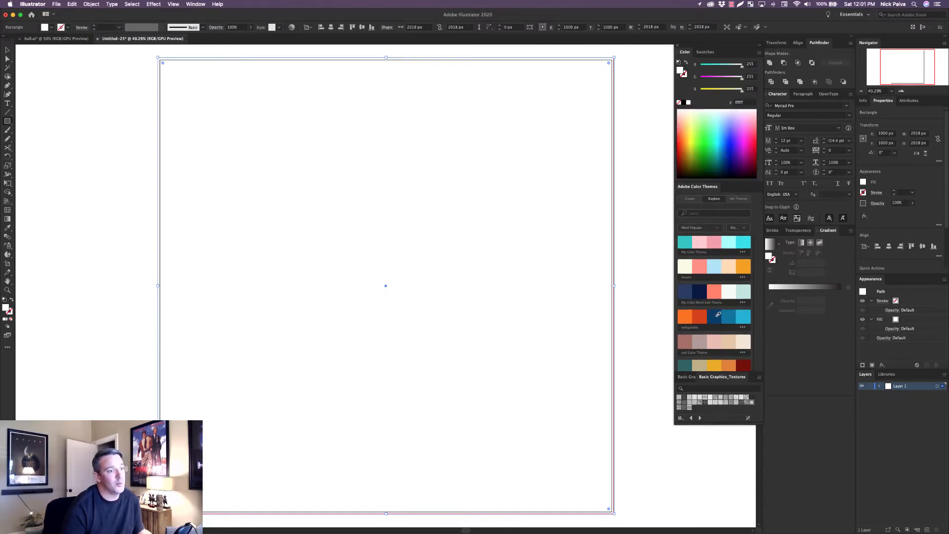
scroll(710, 312, down, 3)
scroll(713, 312, down, 3)
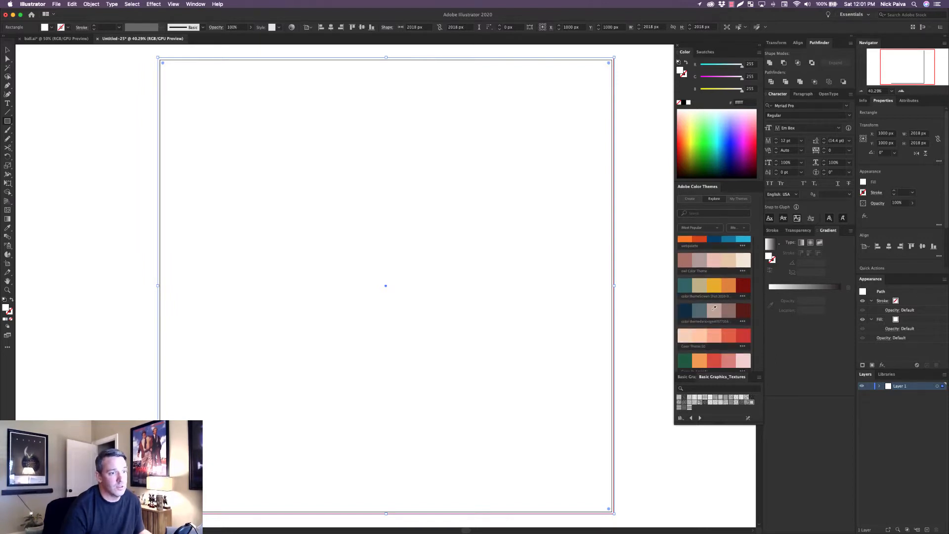
scroll(714, 310, down, 5)
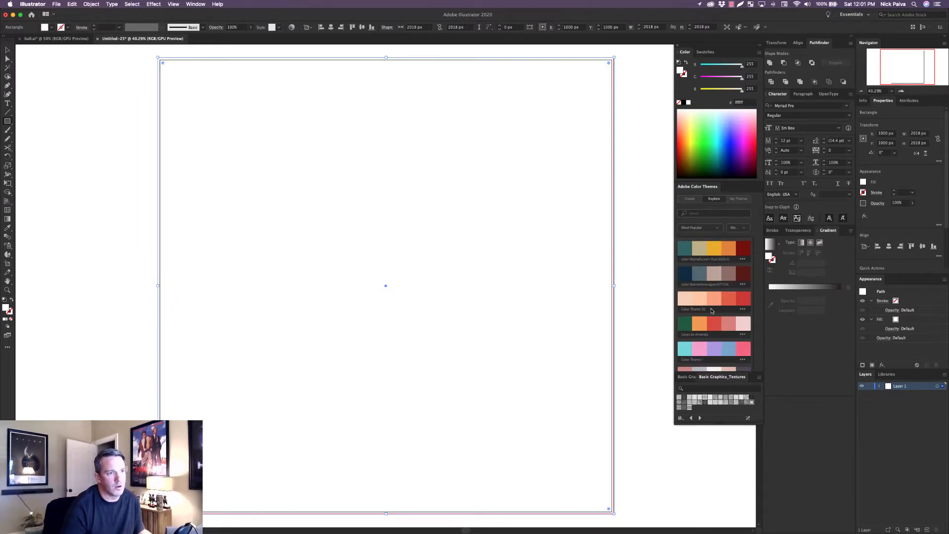
scroll(707, 296, down, 5)
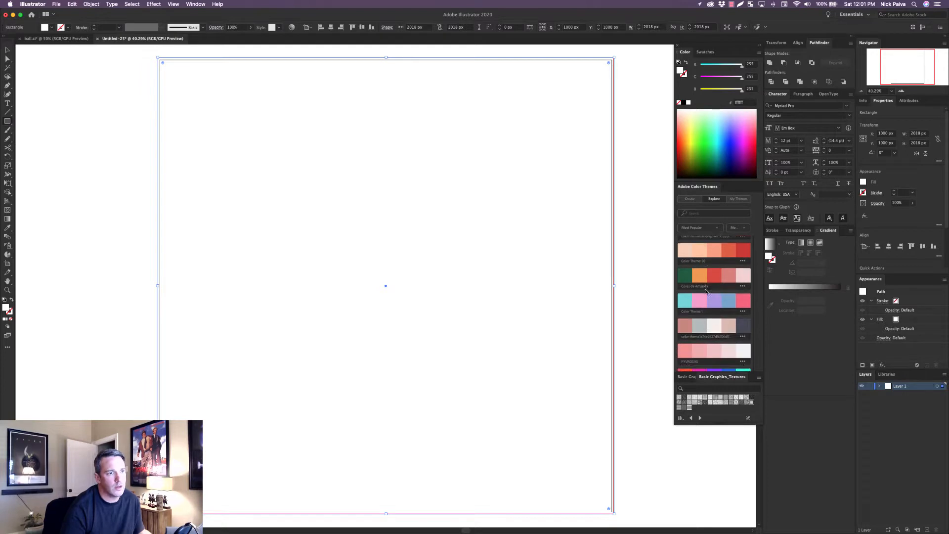
scroll(705, 292, up, 1)
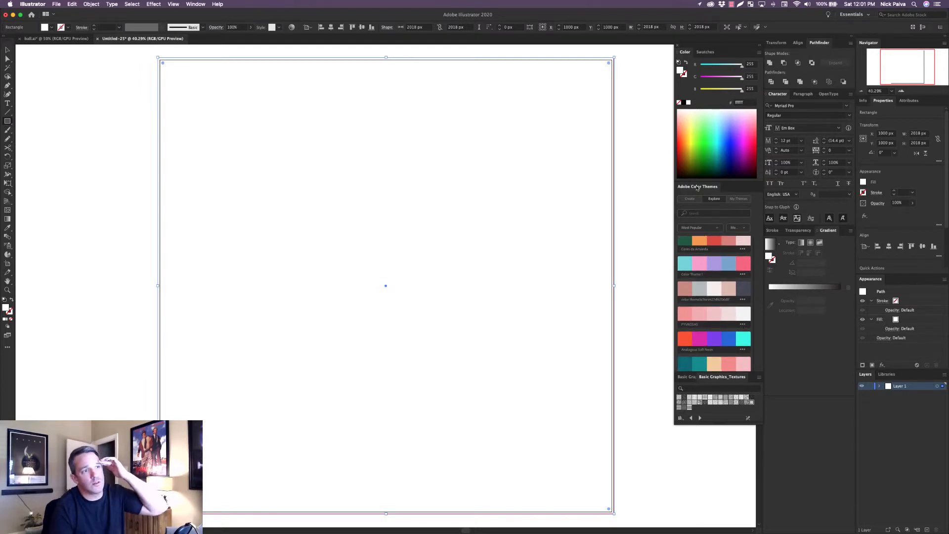
click(703, 52)
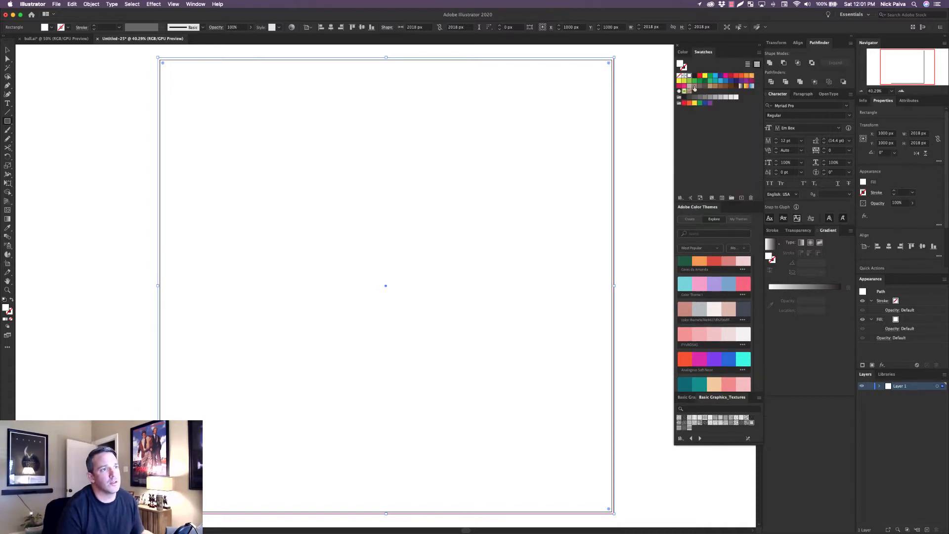
click(686, 52)
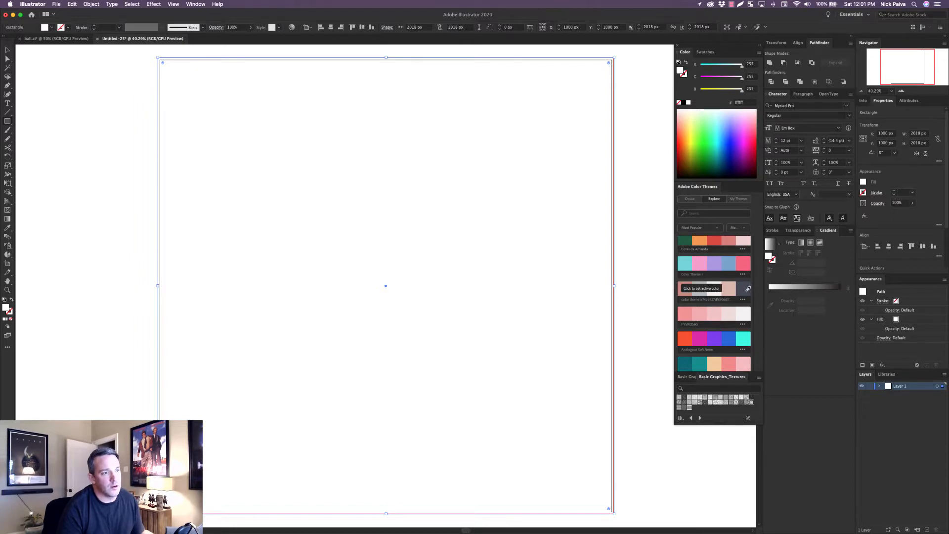
click(747, 291)
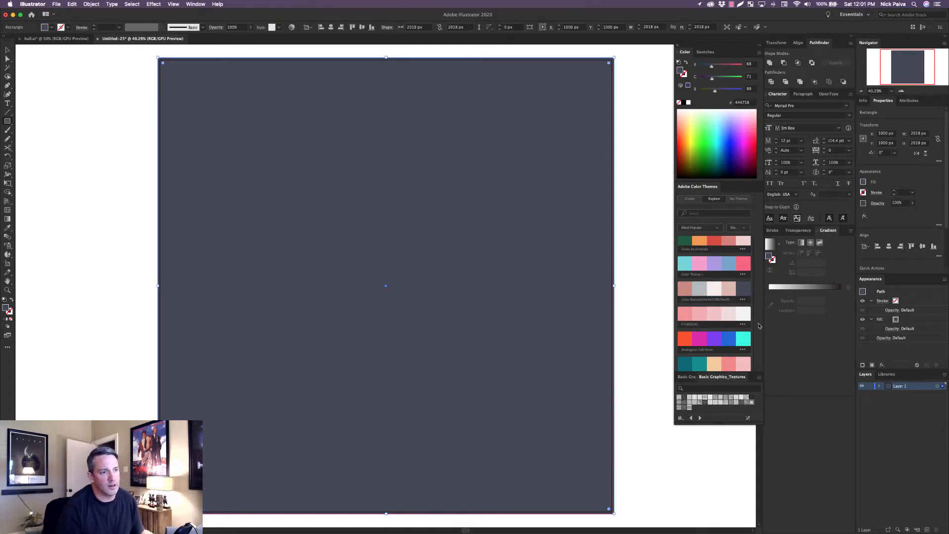
Darken the background rectangle's fill to RGB 43, 51, 68.
scroll(720, 332, down, 3)
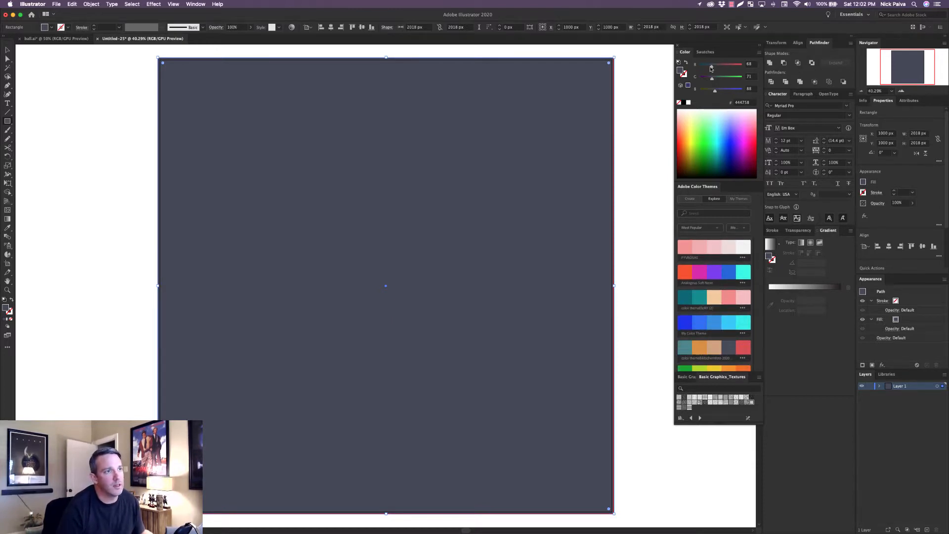
drag(710, 68, 711, 91)
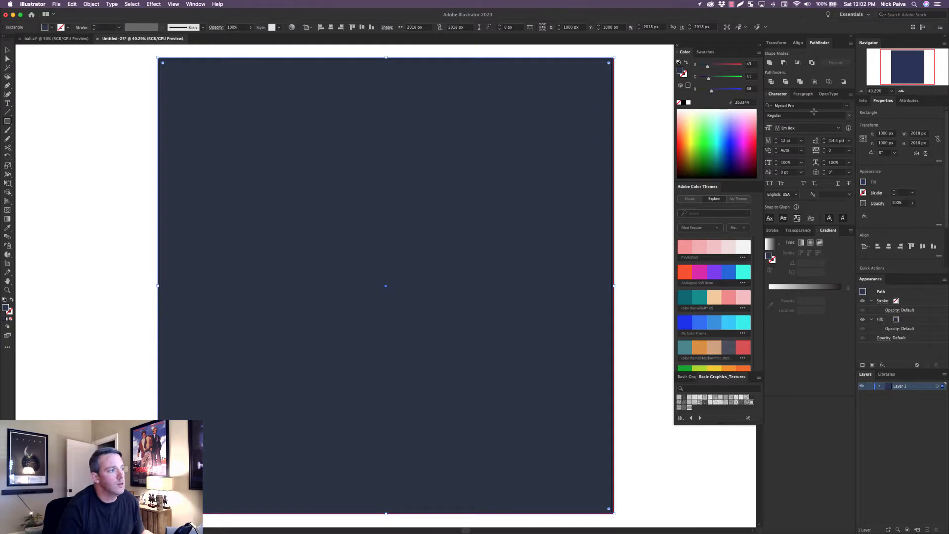
click(7, 51)
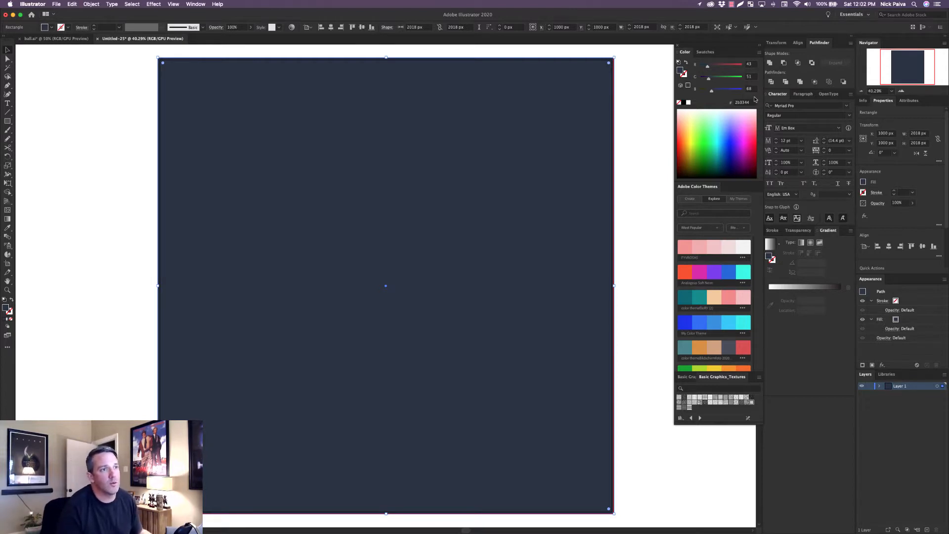
Save the rectangle's fill color as a new global process swatch with its default name.
click(705, 52)
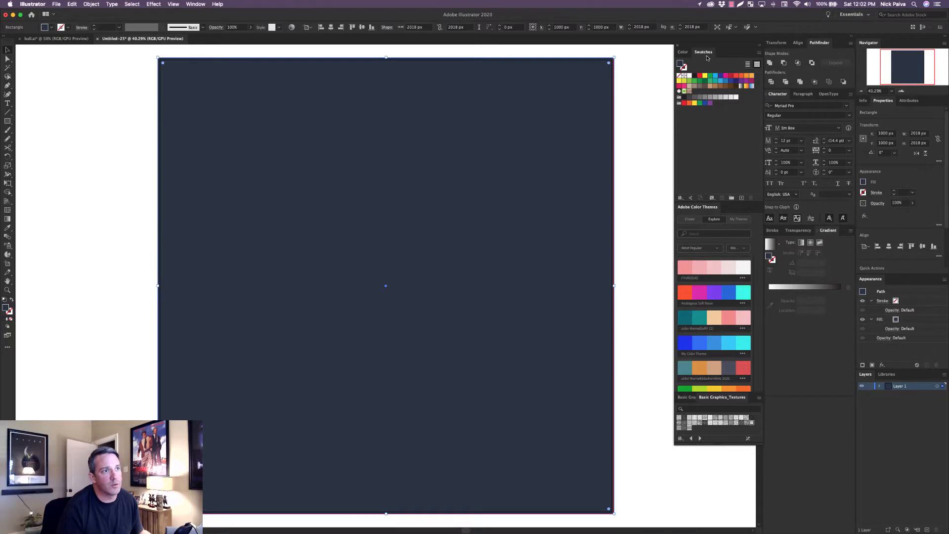
click(741, 198)
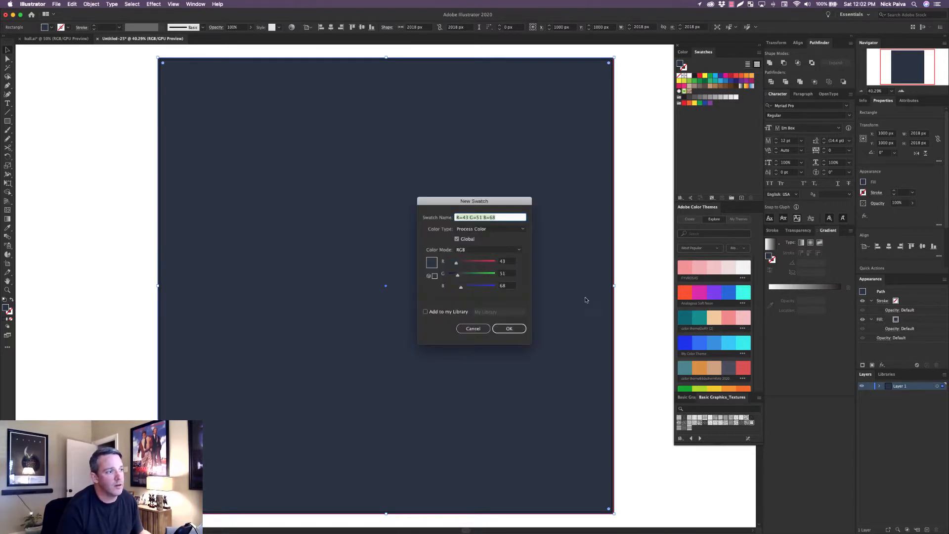
click(508, 329)
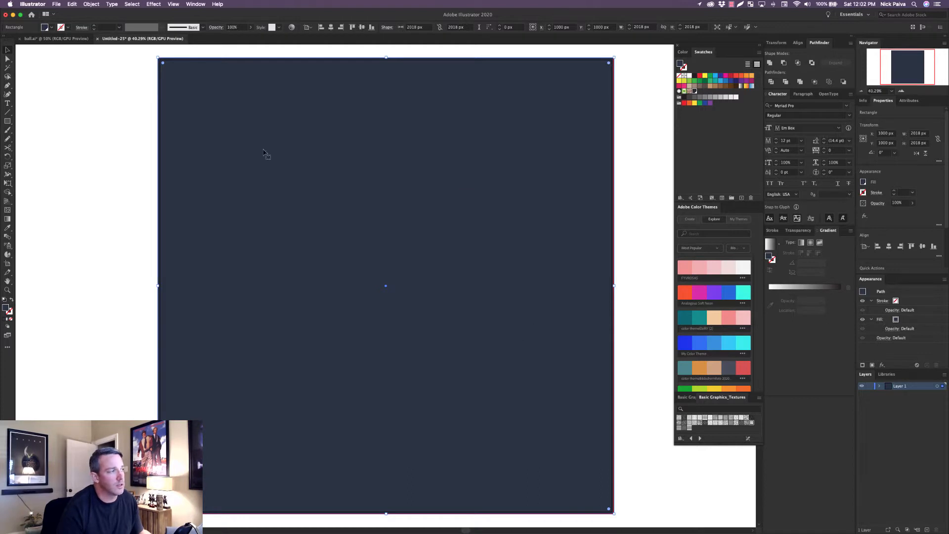
Add a new layer named "color palet" above the background layer.
key(m)
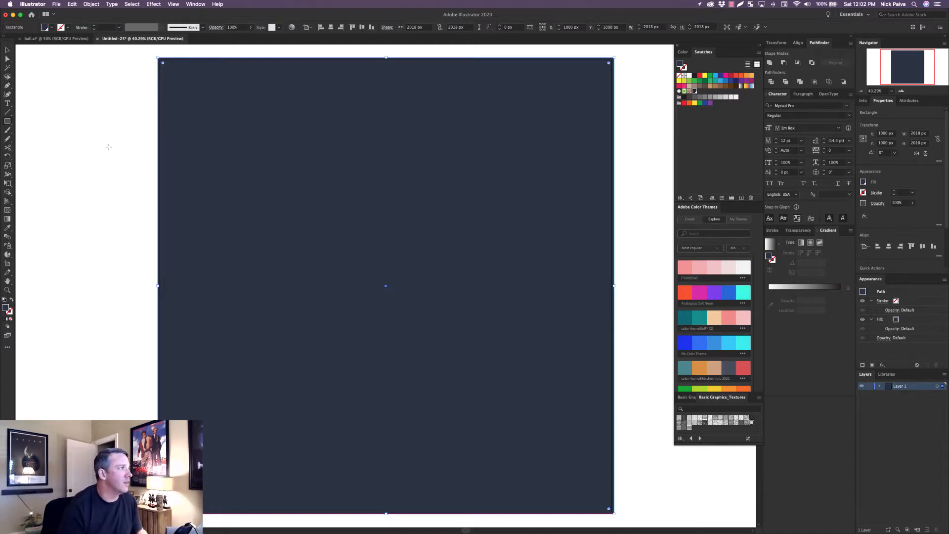
key(v)
drag(107, 170, 164, 174)
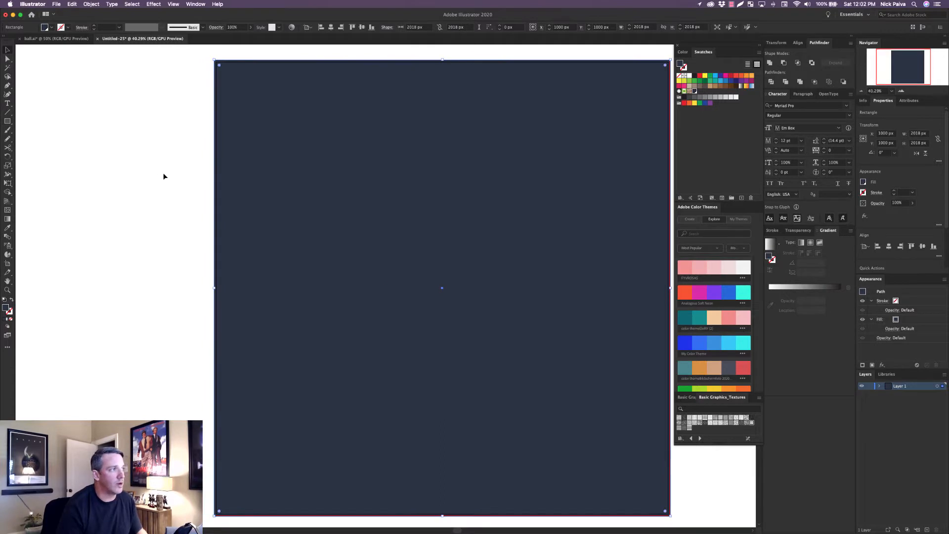
click(945, 376)
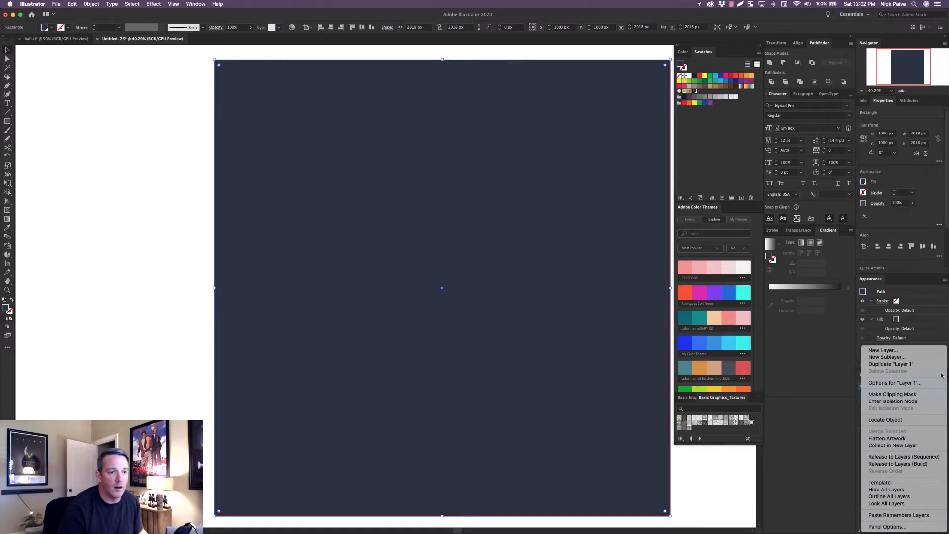
click(923, 350)
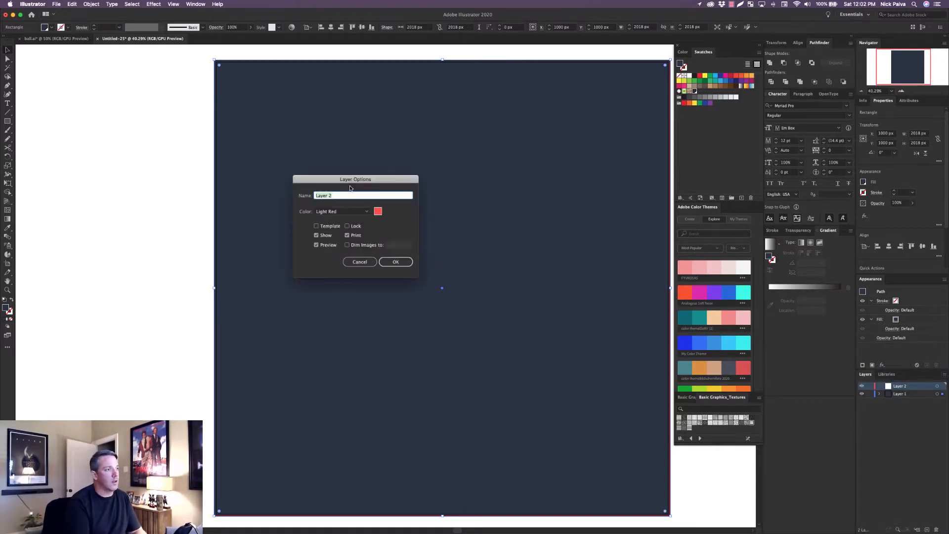
text(color palet)
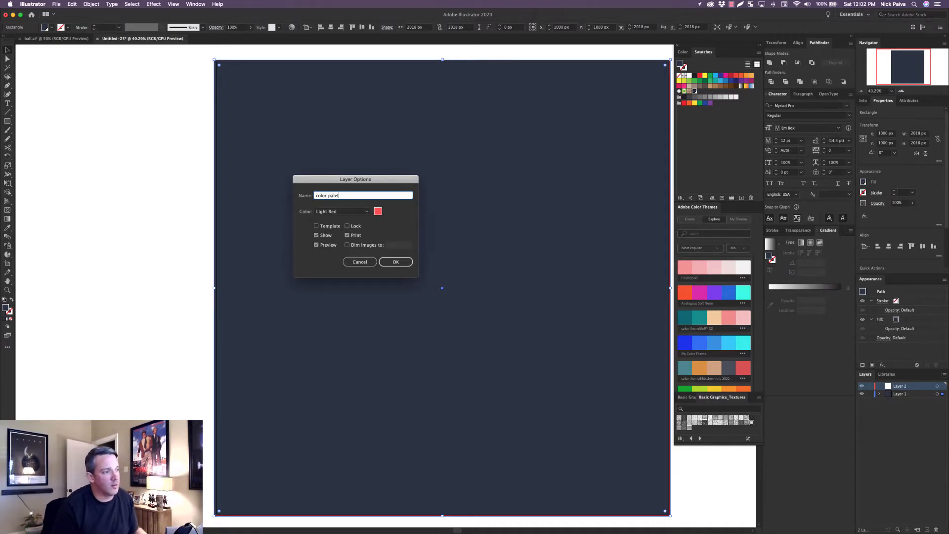
key(Return)
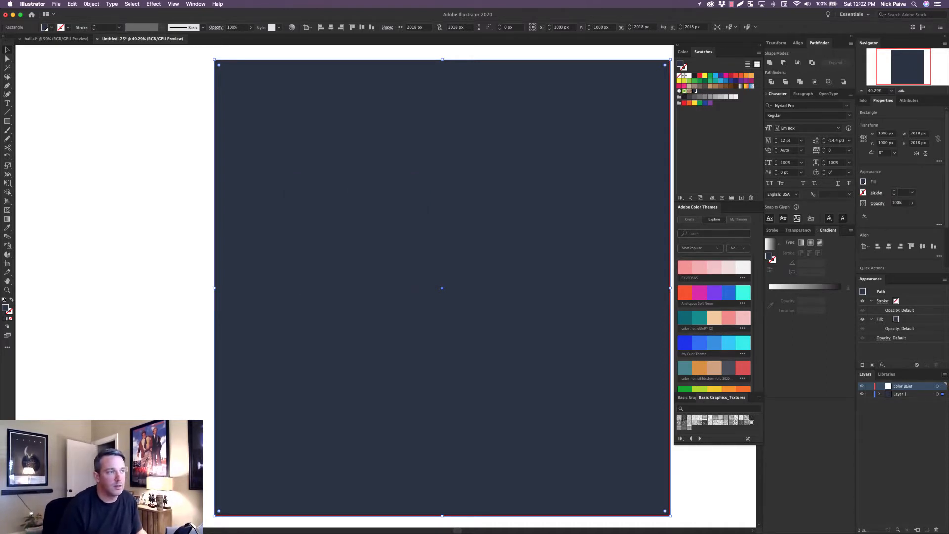
Draw a small dark square about 110 px wide on the white canvas beside the artboard as a palette chip, and move it slightly toward the artboard.
click(8, 121)
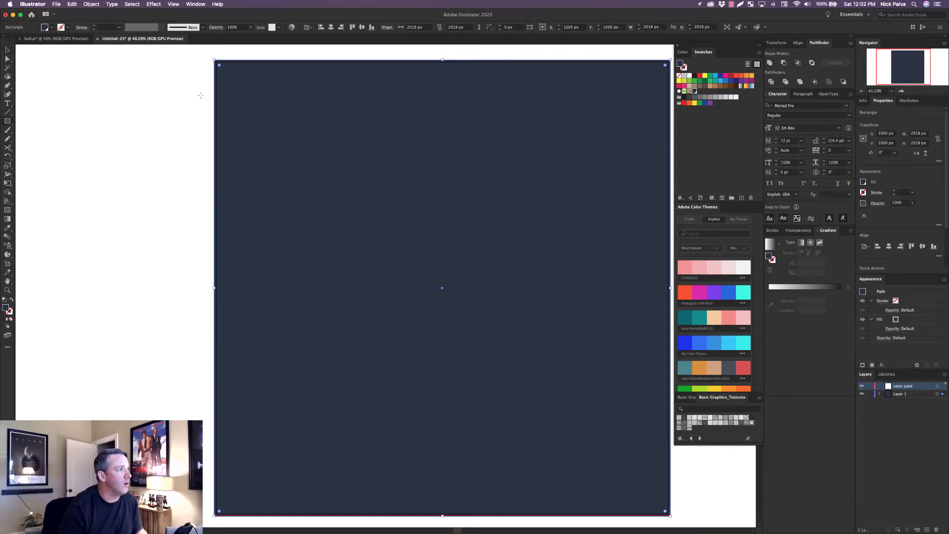
drag(130, 77, 156, 103)
click(178, 111)
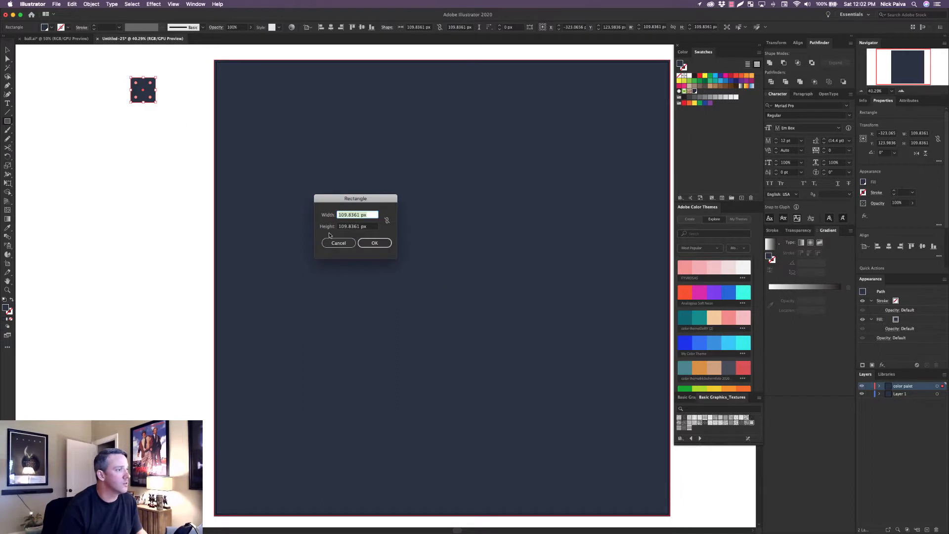
click(346, 245)
key(v)
click(157, 111)
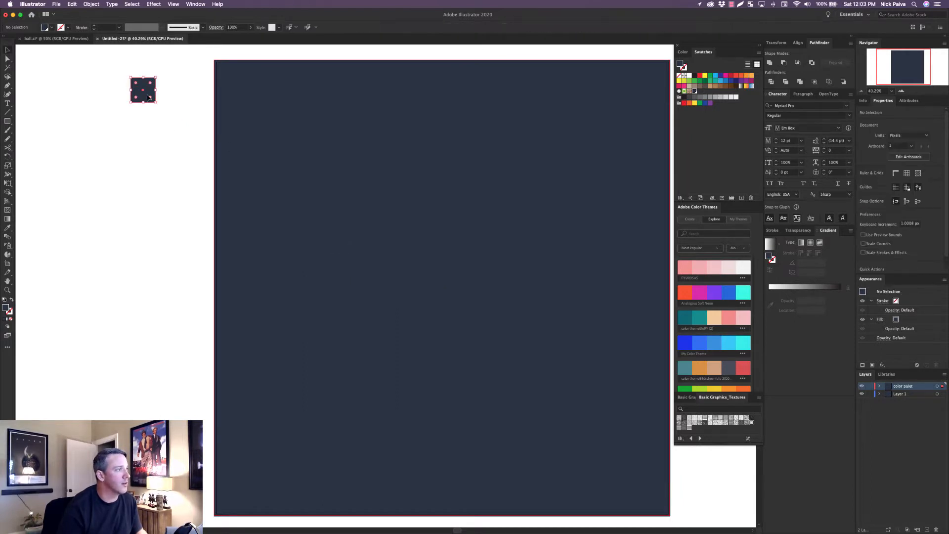
drag(144, 98, 153, 97)
click(190, 118)
key(space)
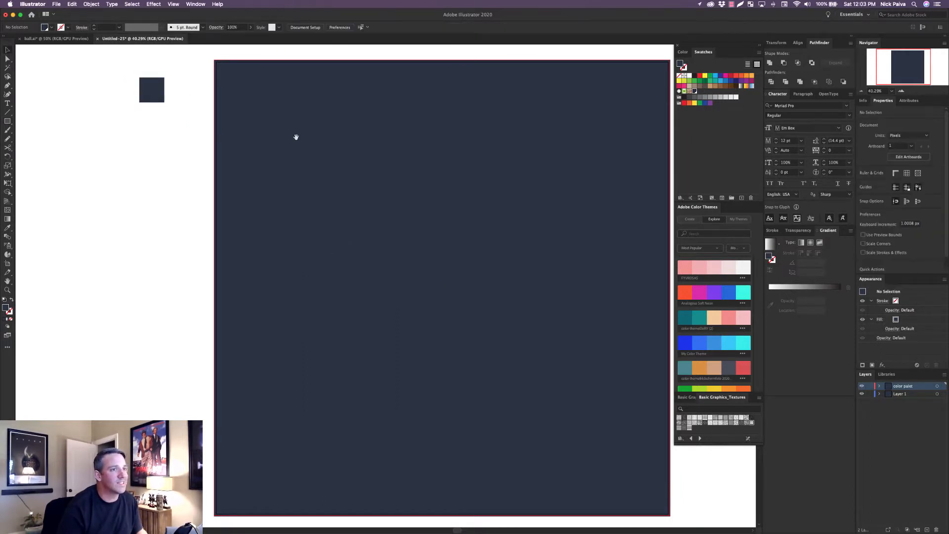
drag(297, 138, 273, 148)
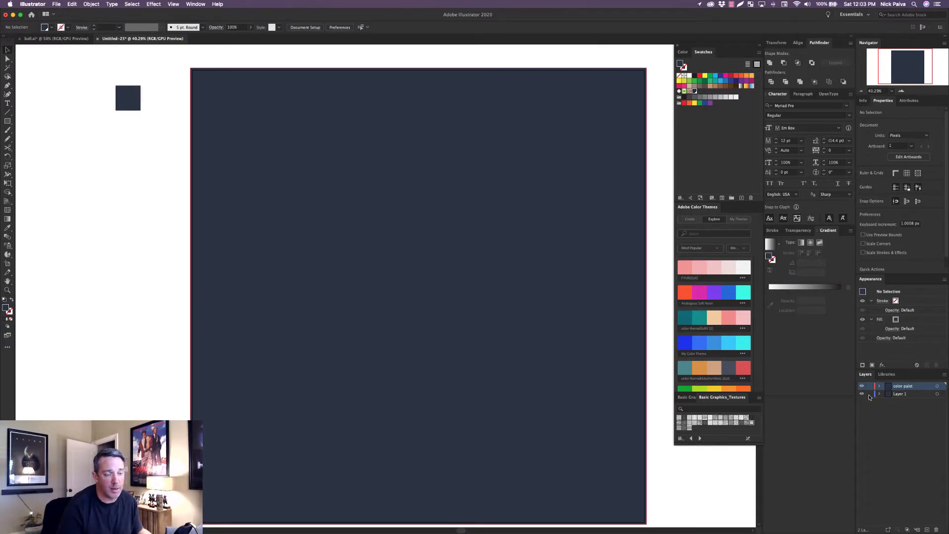
Rename Layer 1 as "background" and lock it.
double_click(899, 394)
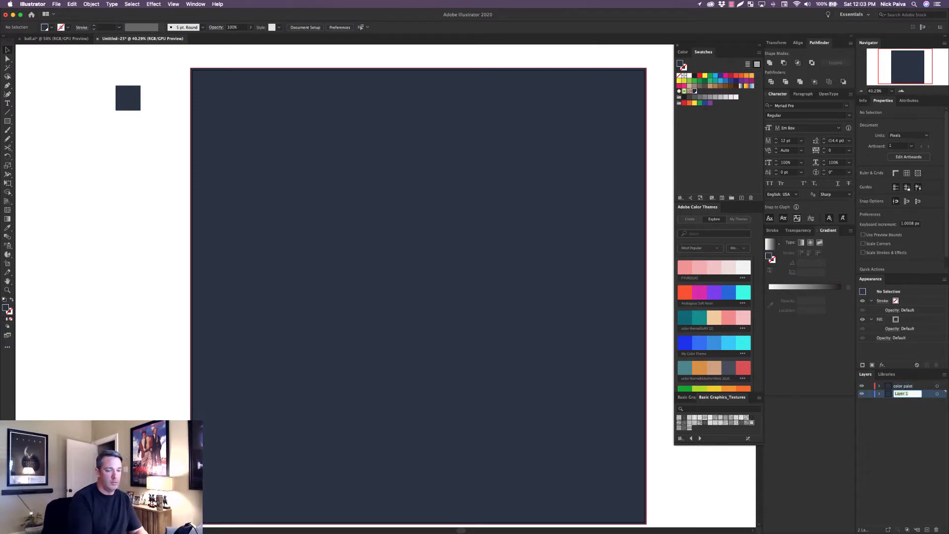
text(backgr)
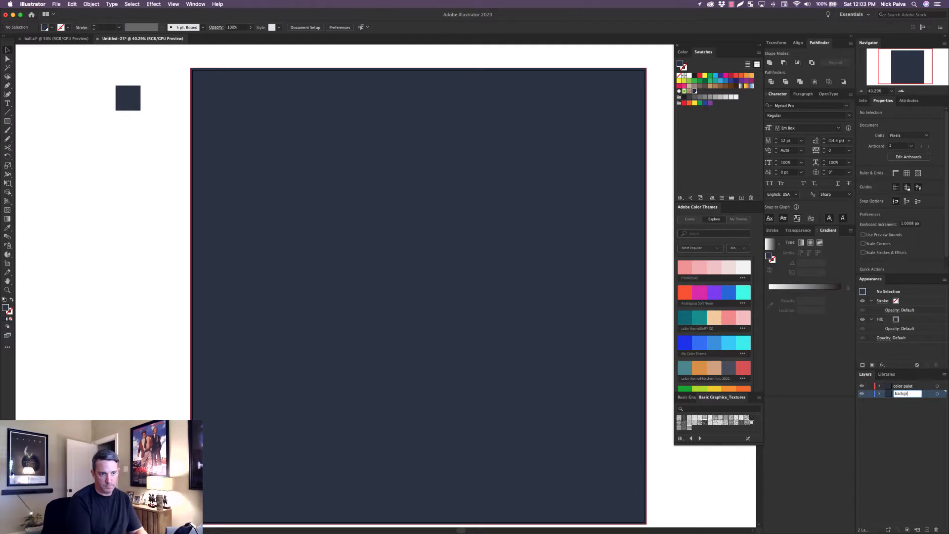
text(ound)
key(Return)
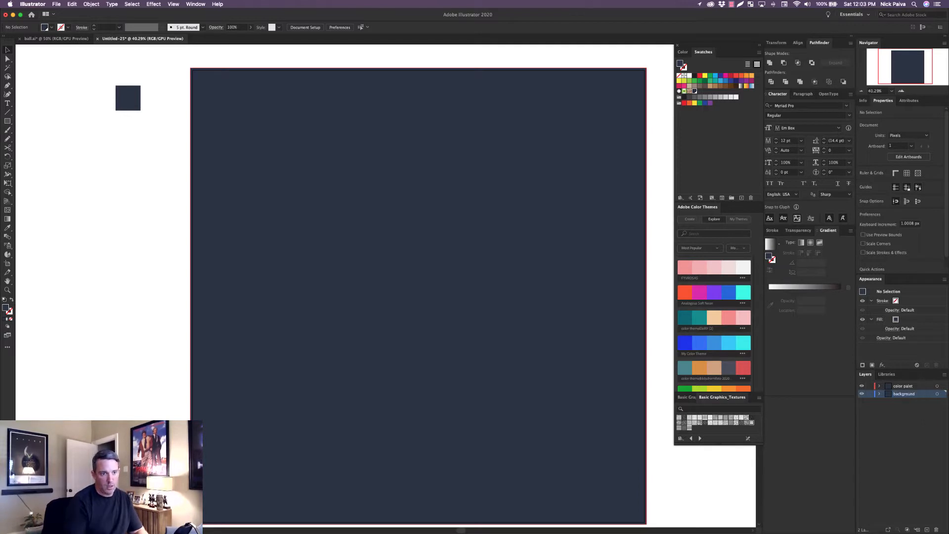
click(870, 395)
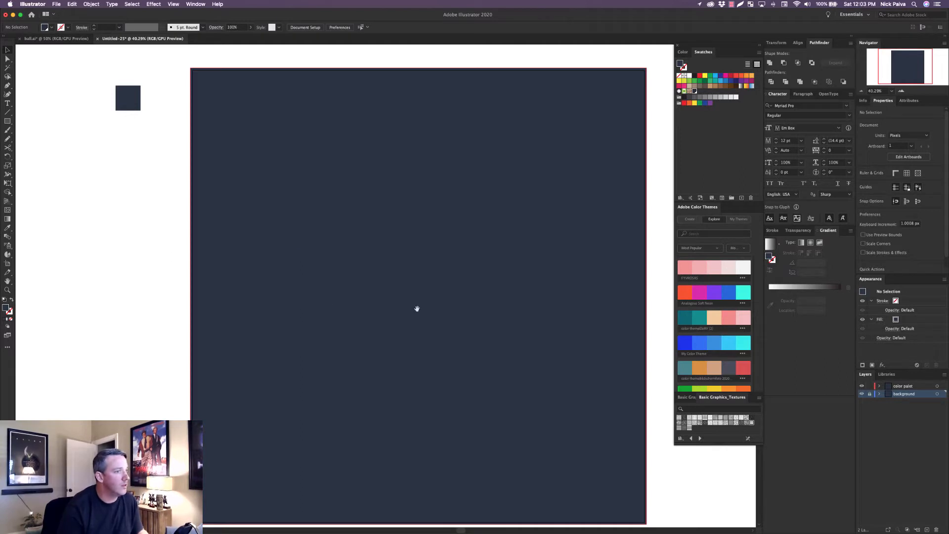
drag(417, 310, 443, 305)
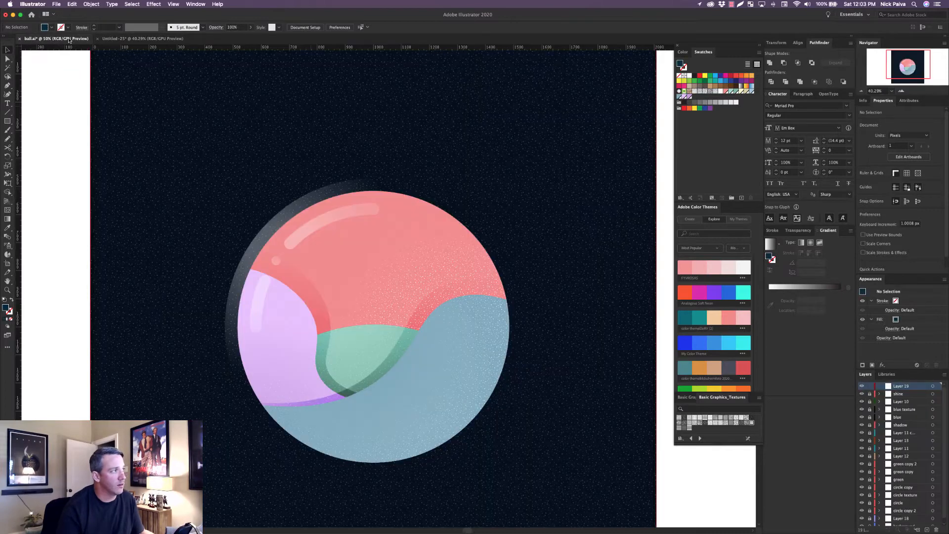
In the ball.ai document, measure the finished ball's height with a thin ellipse spanning it vertically, and delete the test ellipse.
click(69, 38)
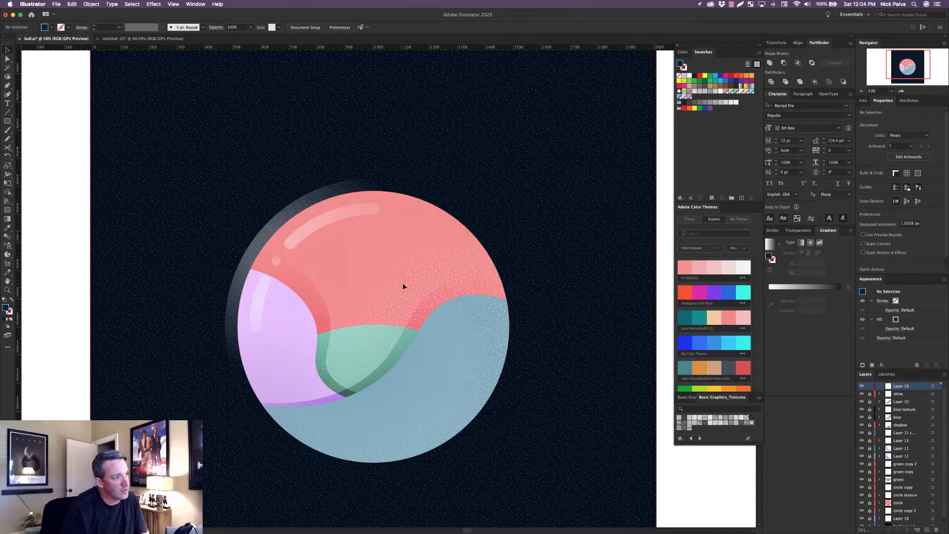
drag(290, 241, 288, 243)
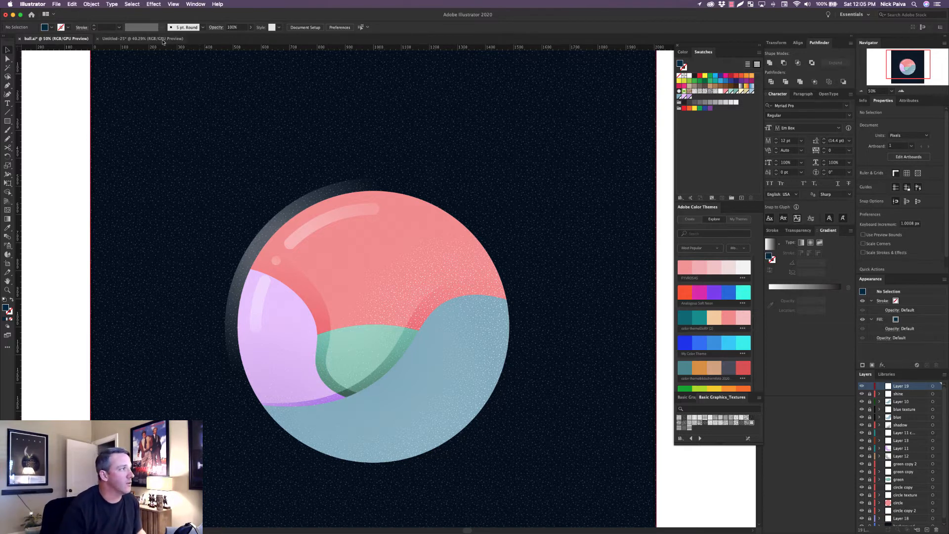
click(8, 121)
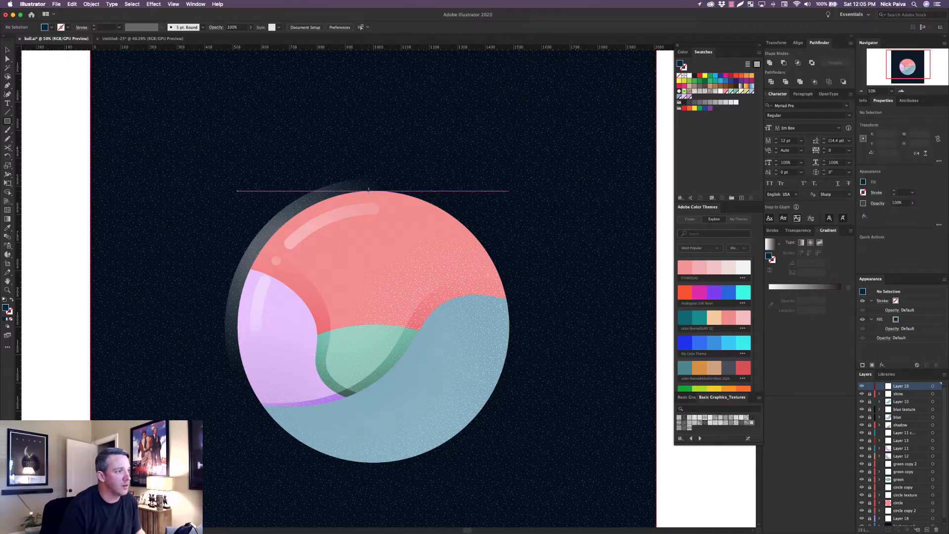
click(8, 122)
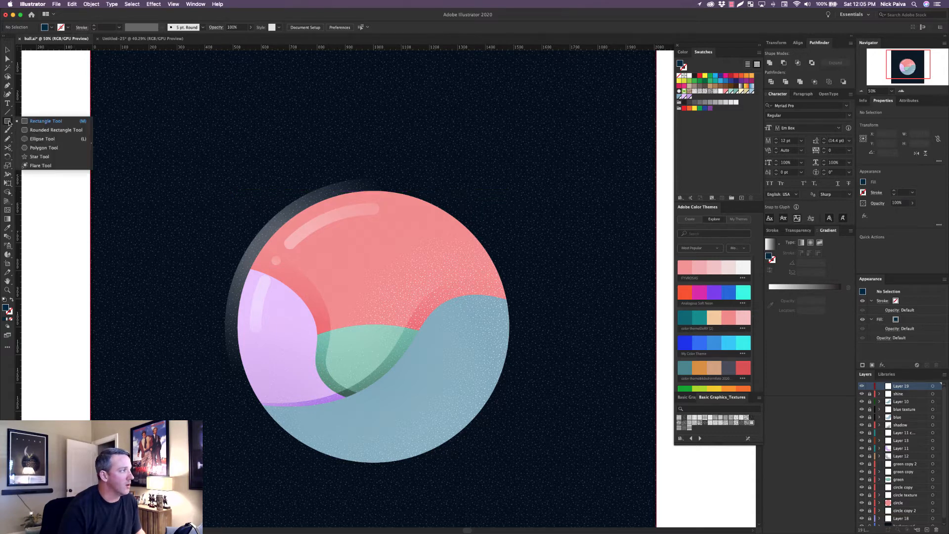
click(40, 141)
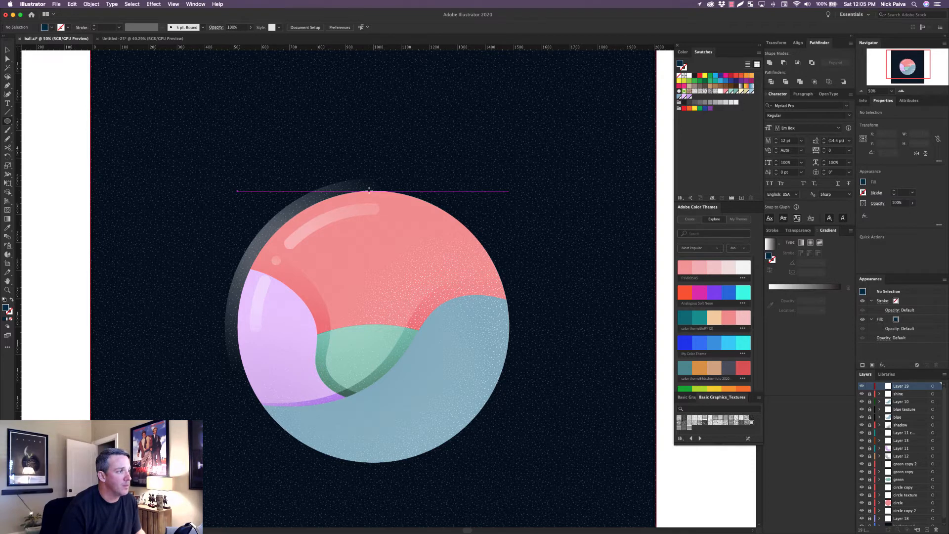
drag(368, 190, 374, 464)
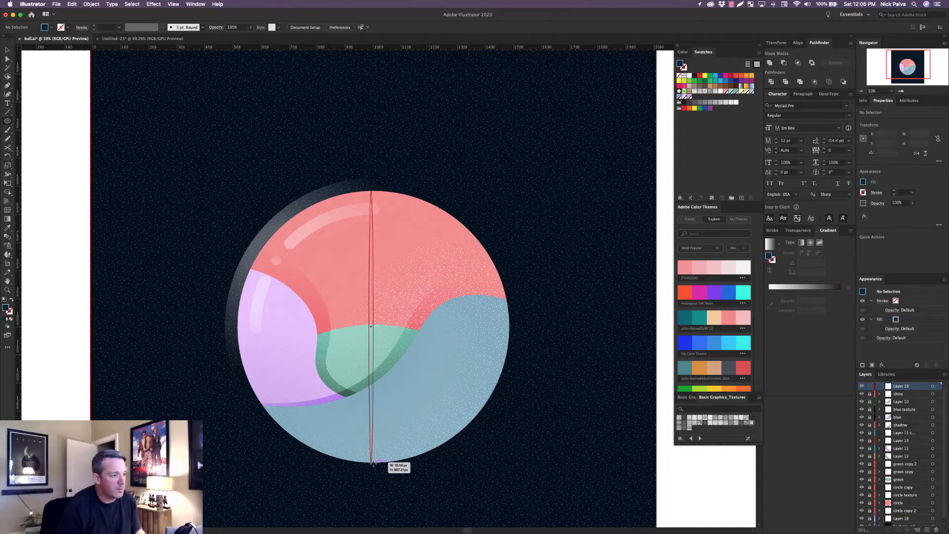
drag(372, 464, 373, 463)
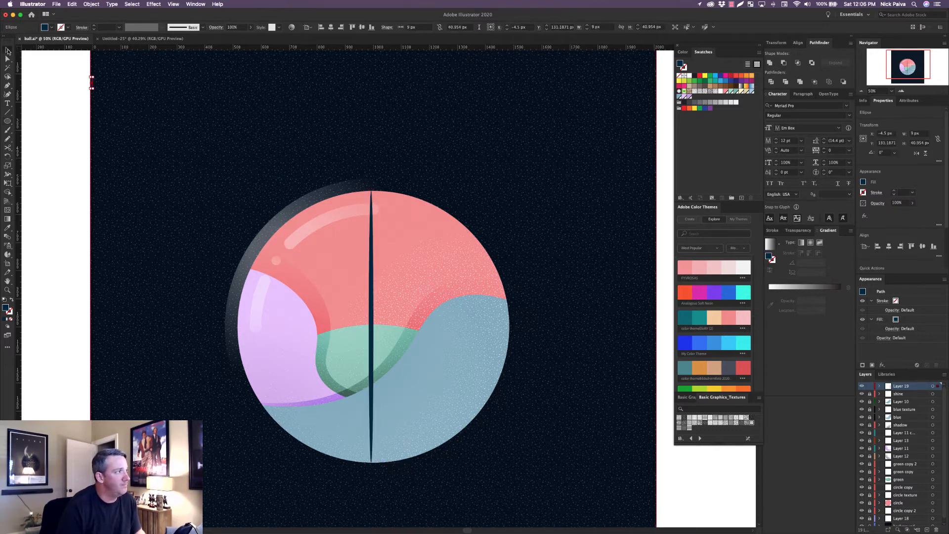
drag(72, 69, 106, 94)
key(F12)
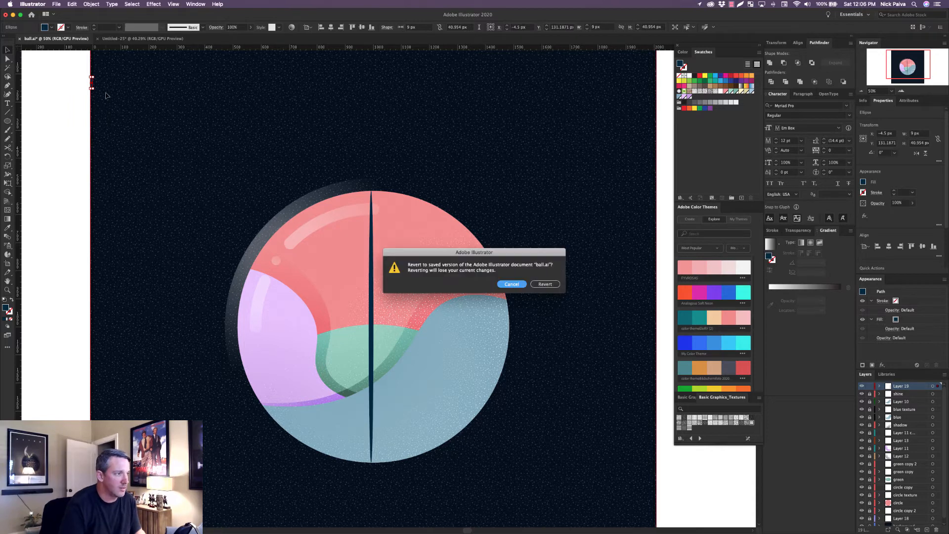
key(Escape)
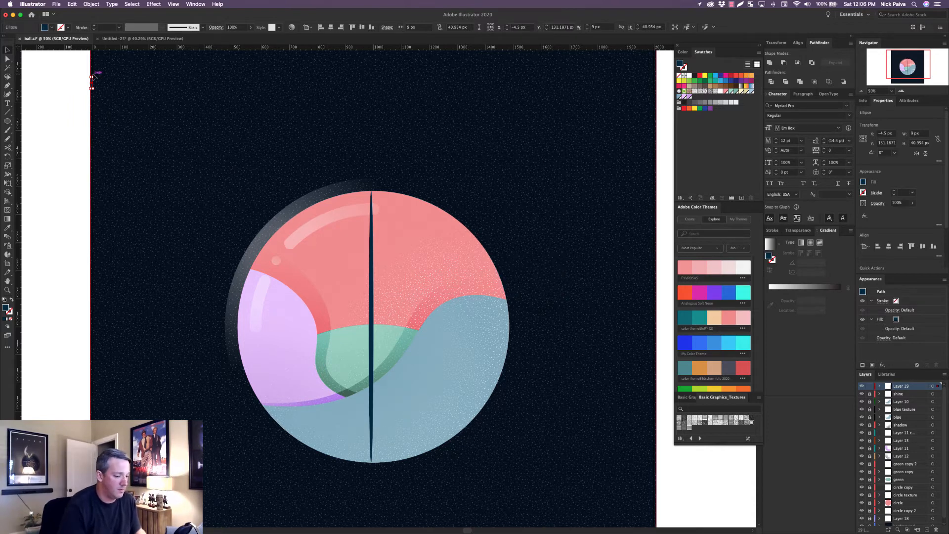
click(94, 77)
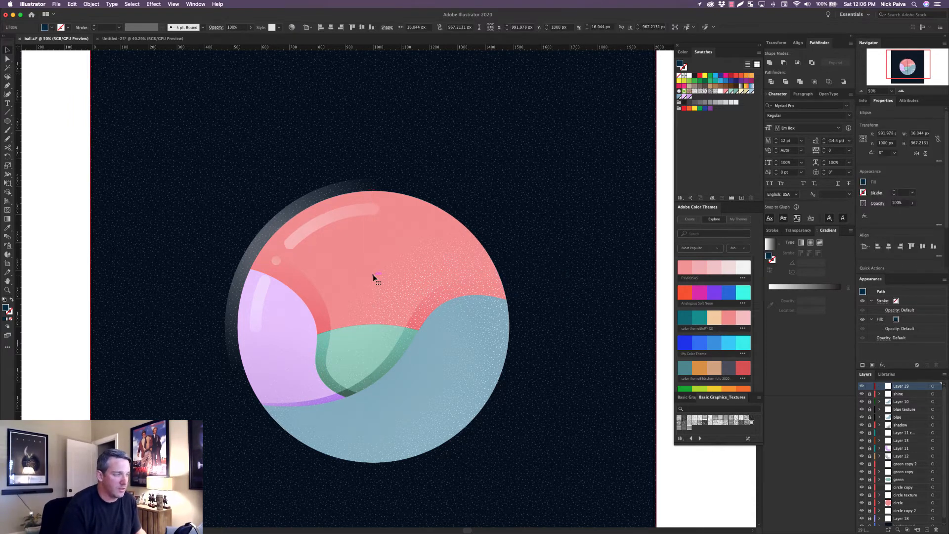
Return to the untitled document and add a new layer named "pink circle (base)" directly above the background layer.
click(128, 39)
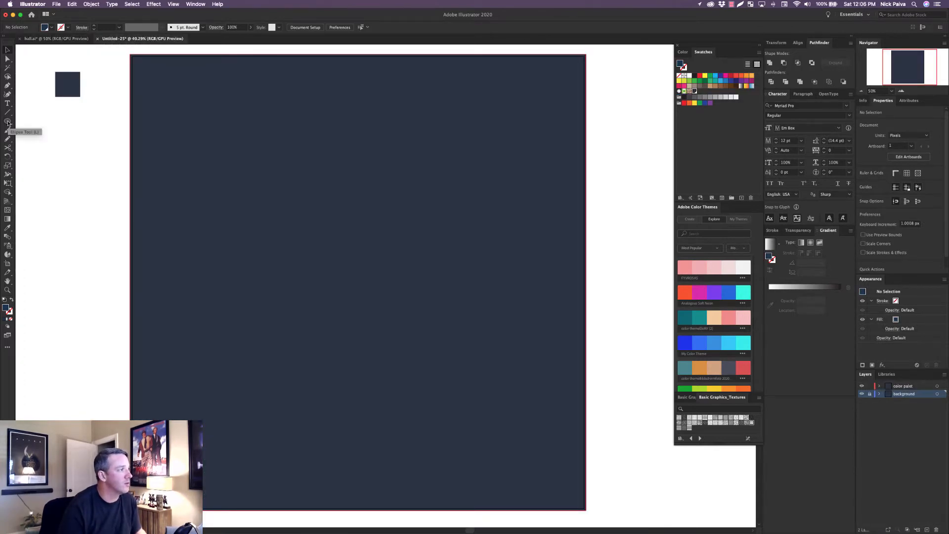
click(943, 376)
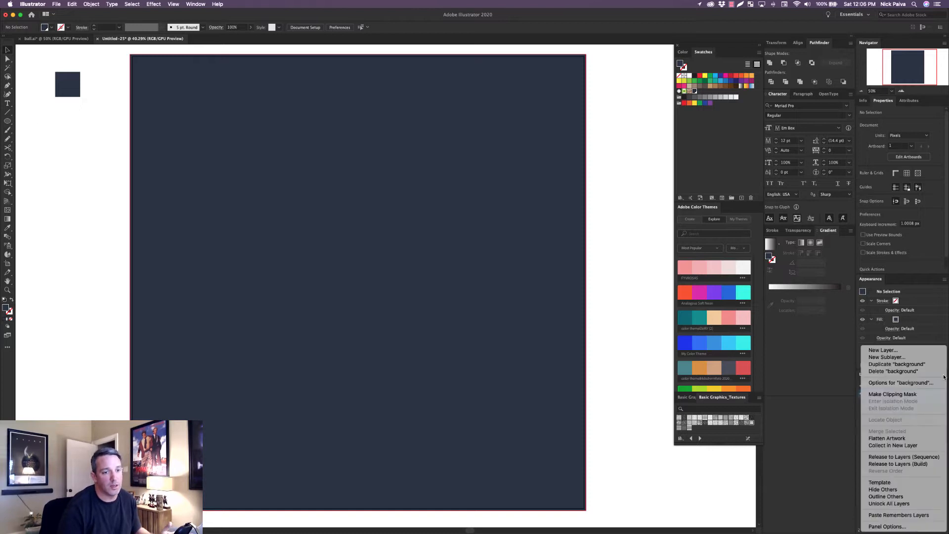
click(915, 350)
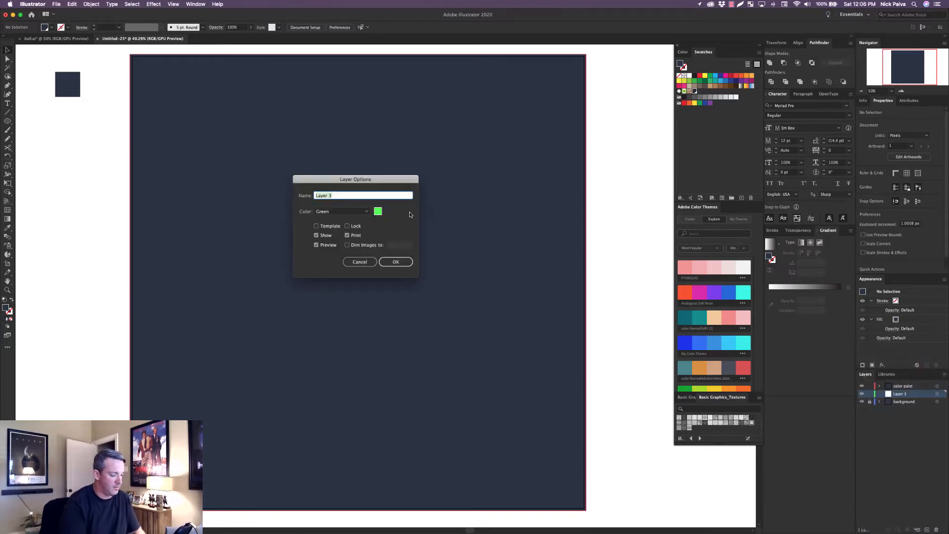
text(pin)
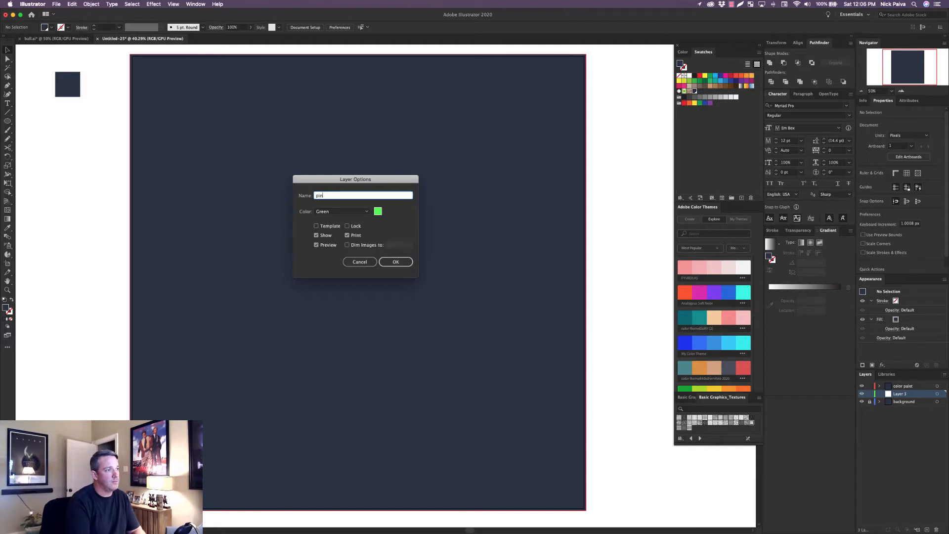
text(k circle)
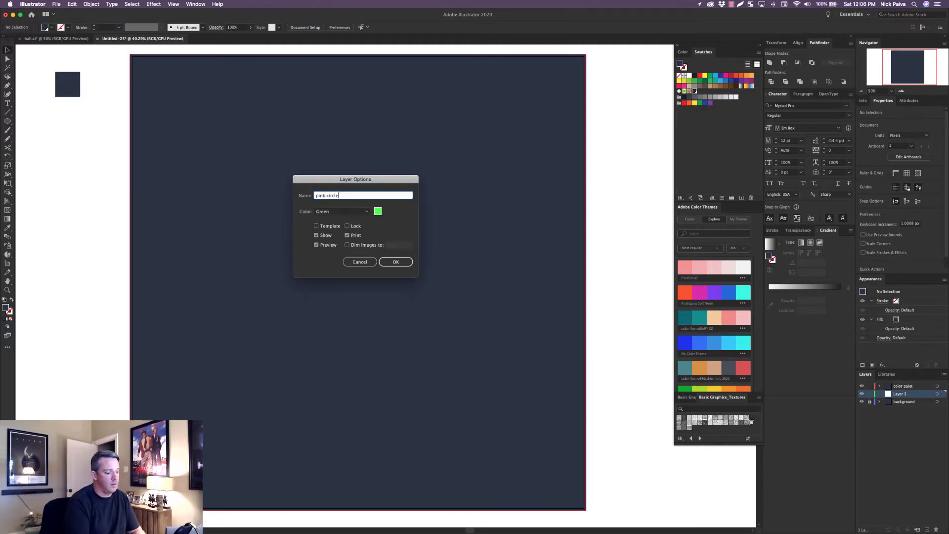
text( (base)
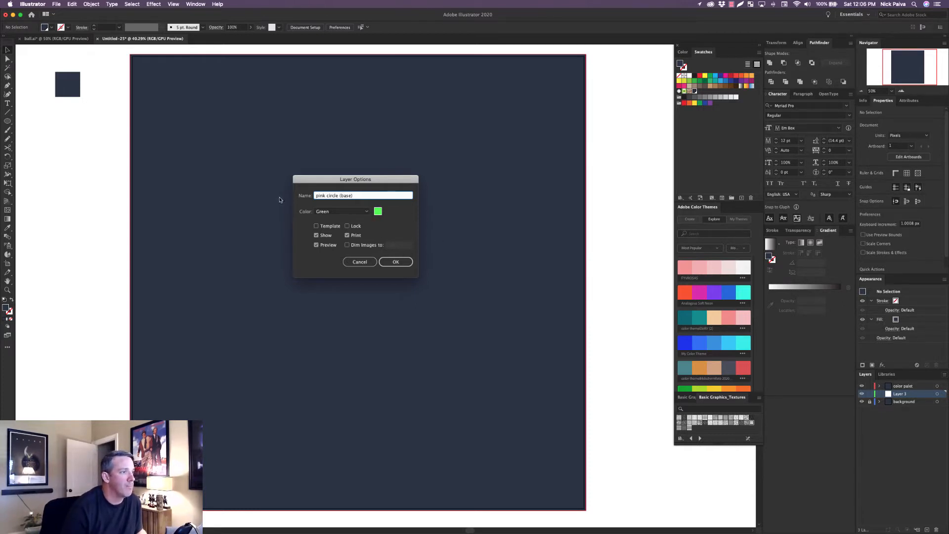
click(400, 262)
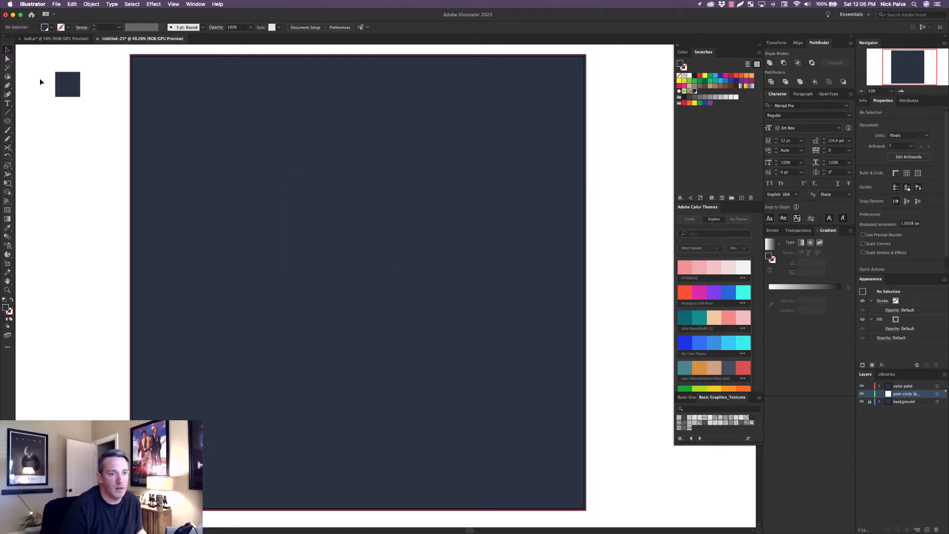
Create a 968 by 968 px circle on the pink circle layer and fill it with the darkest pink of the pink color theme.
click(8, 124)
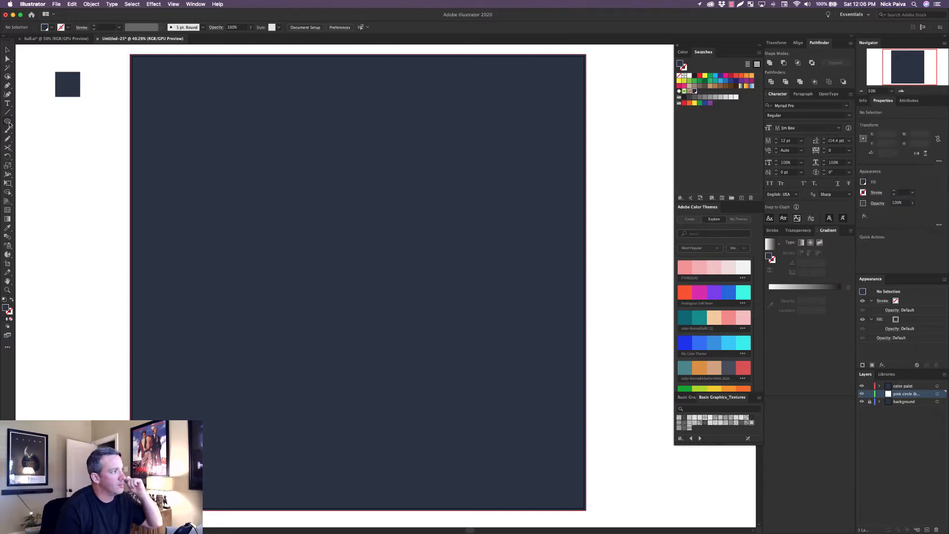
click(299, 213)
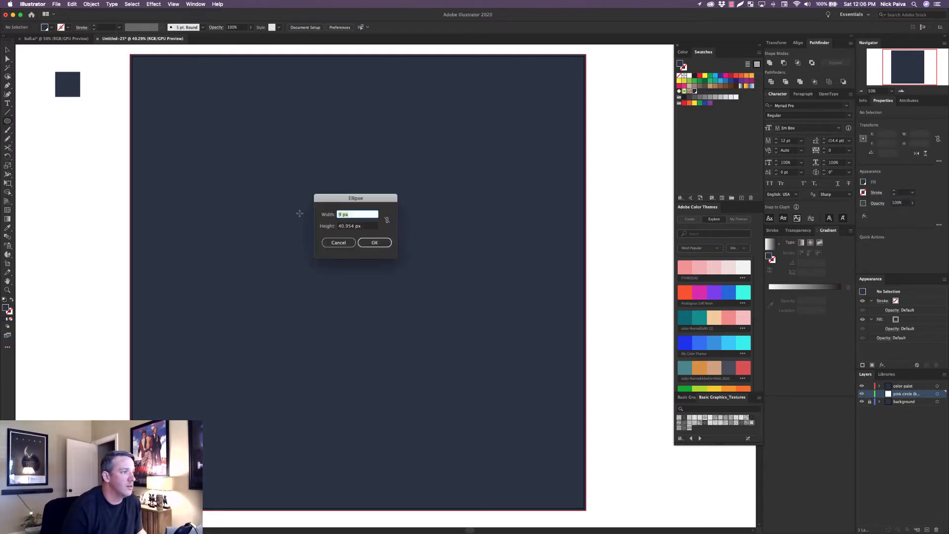
text(968)
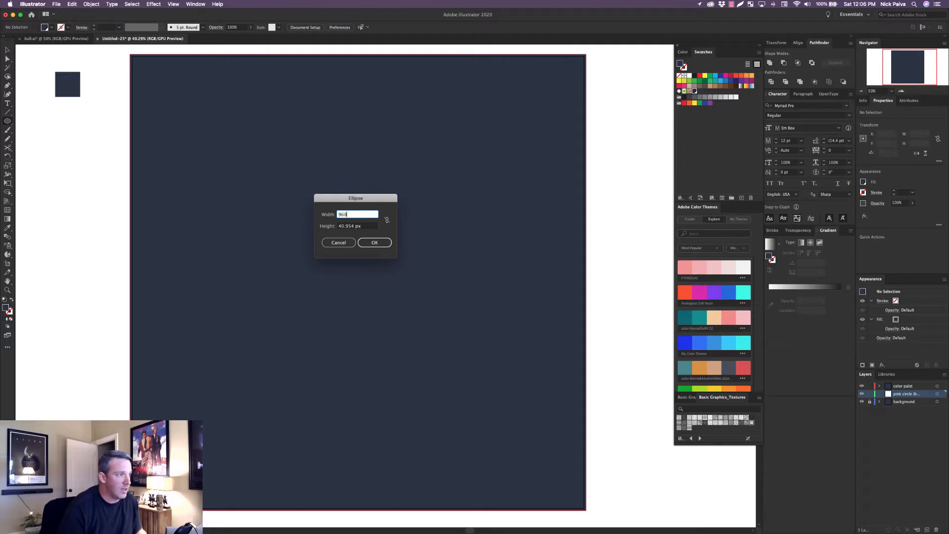
key(Tab)
text(9)
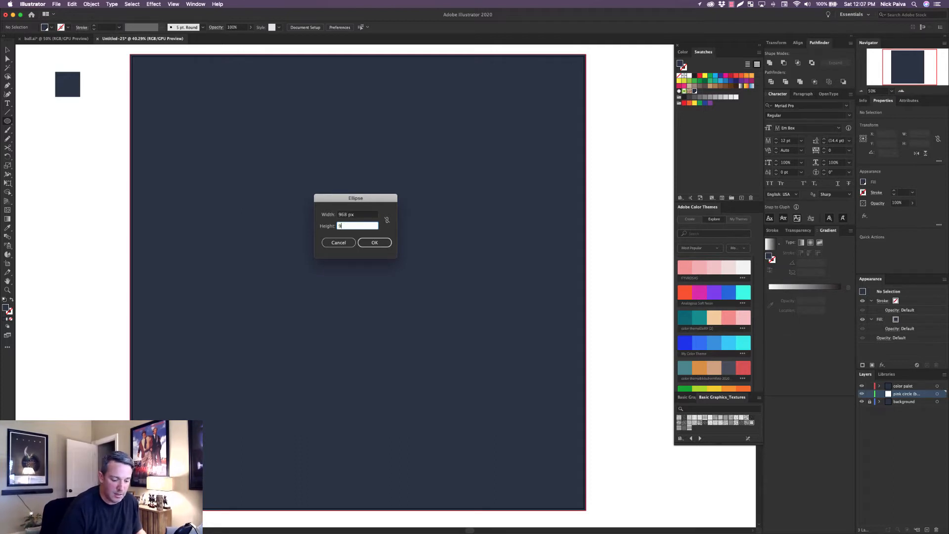
key(Tab)
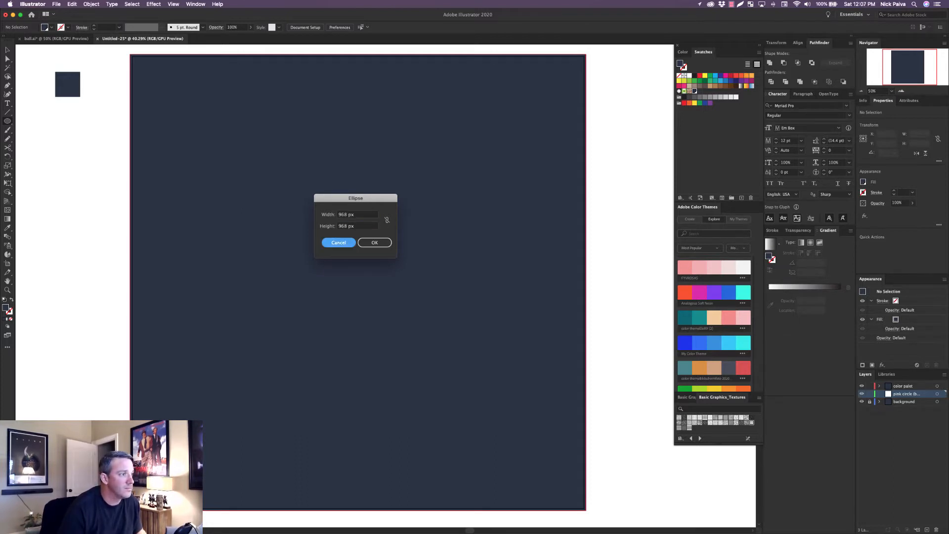
click(384, 244)
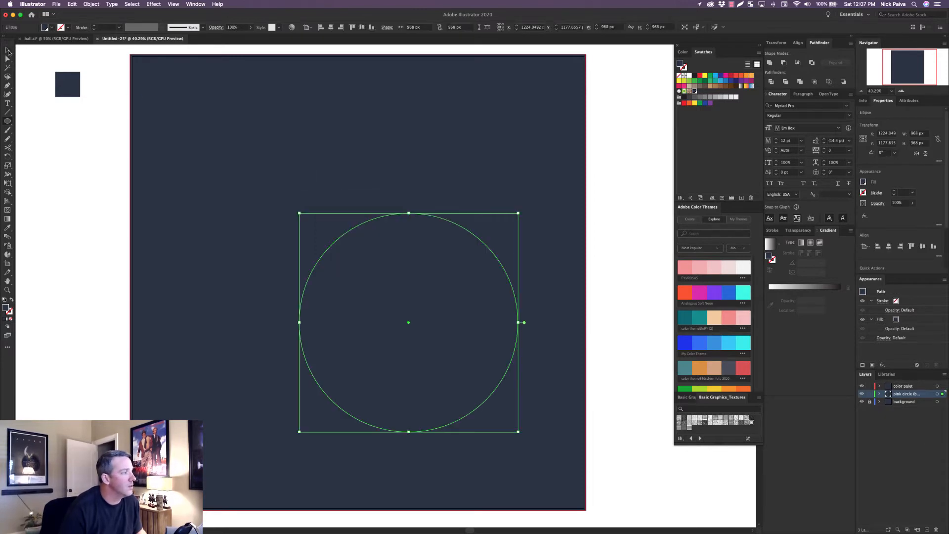
click(8, 52)
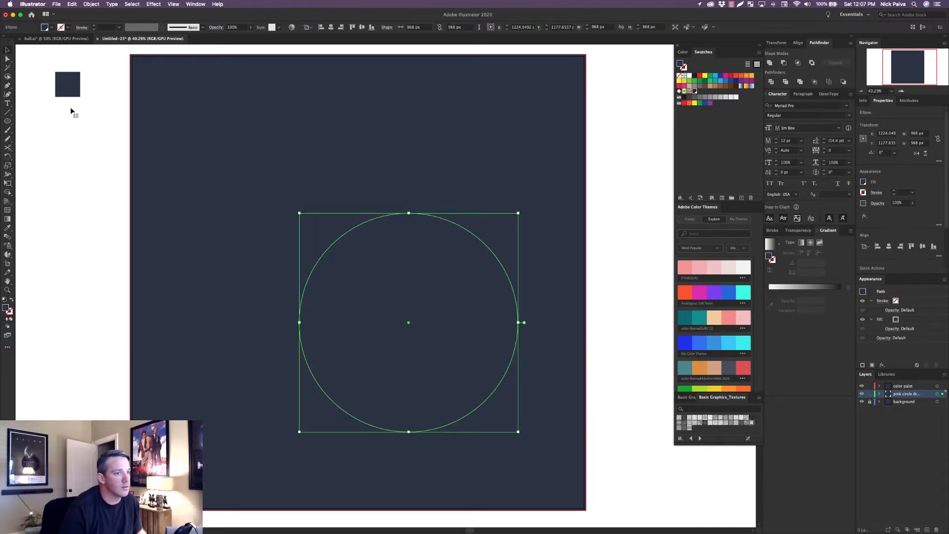
click(687, 271)
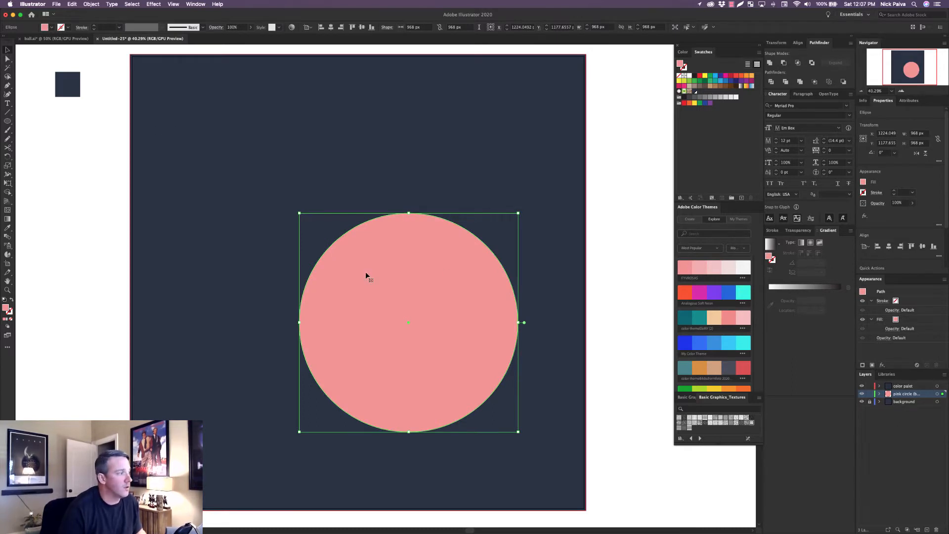
Check the pink circle's fill color values in the Color Picker and as RGB sliders, leaving the color as it is.
double_click(5, 307)
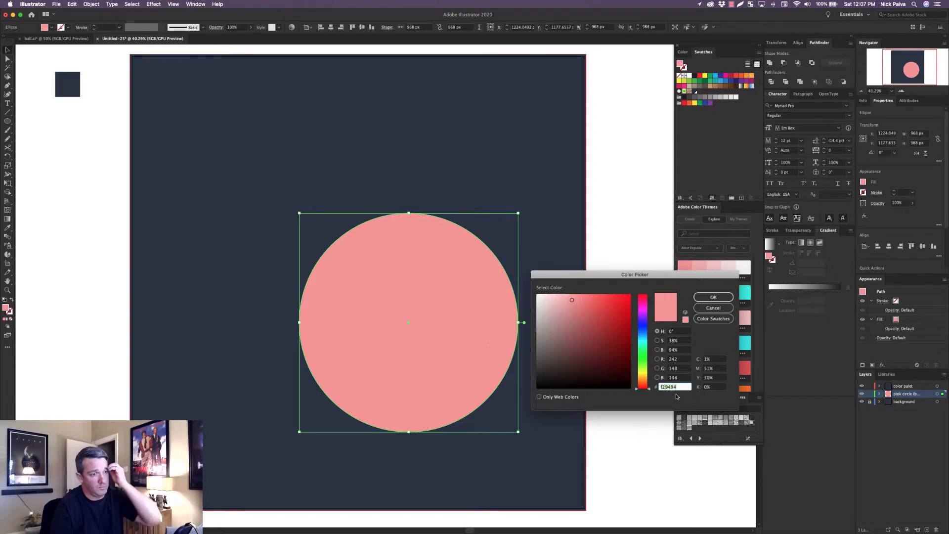
click(713, 307)
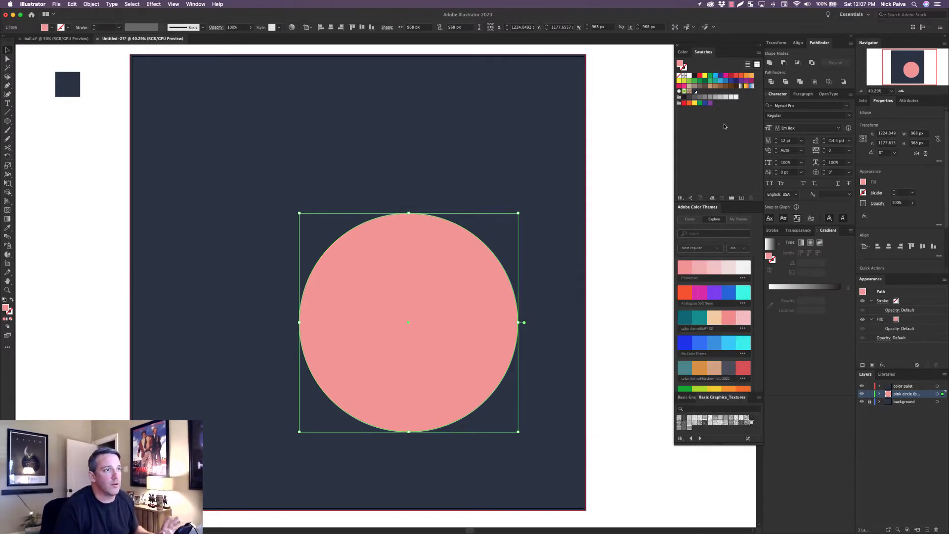
click(682, 52)
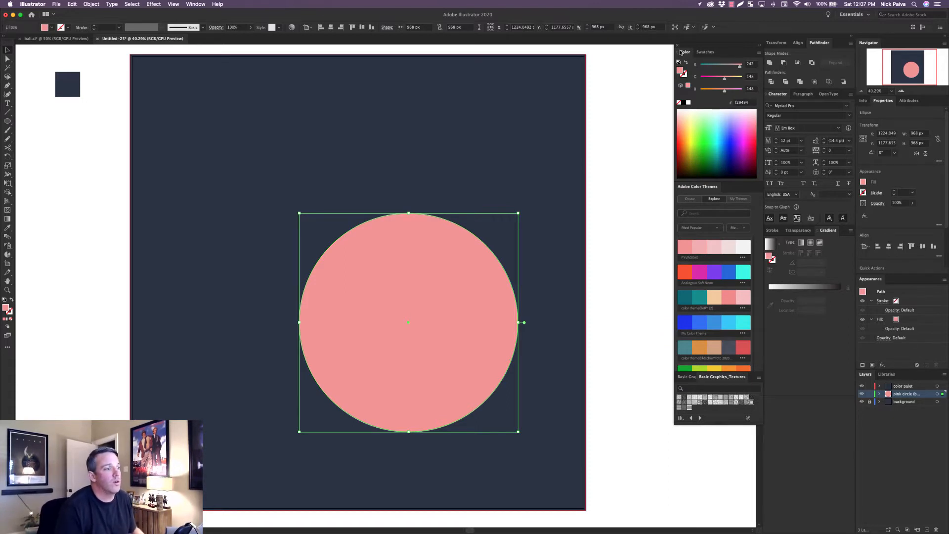
click(600, 302)
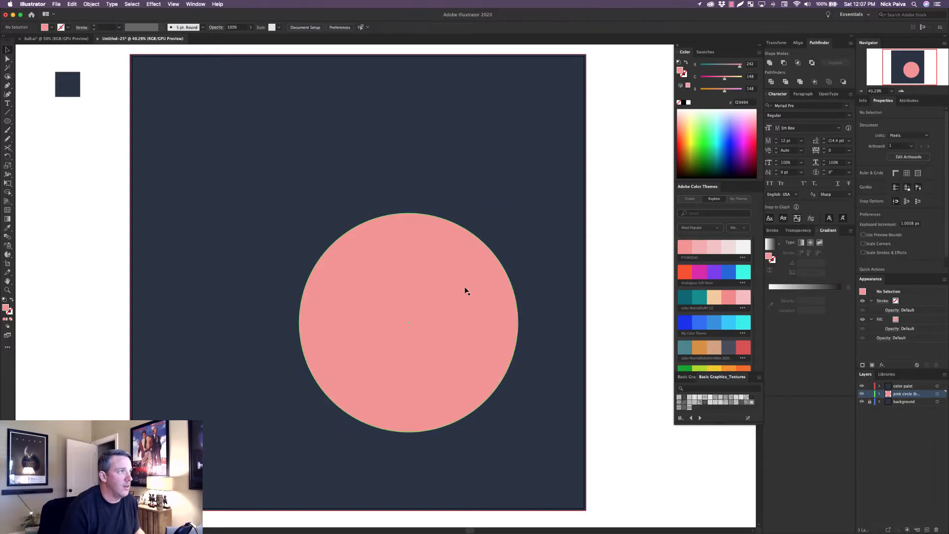
click(449, 295)
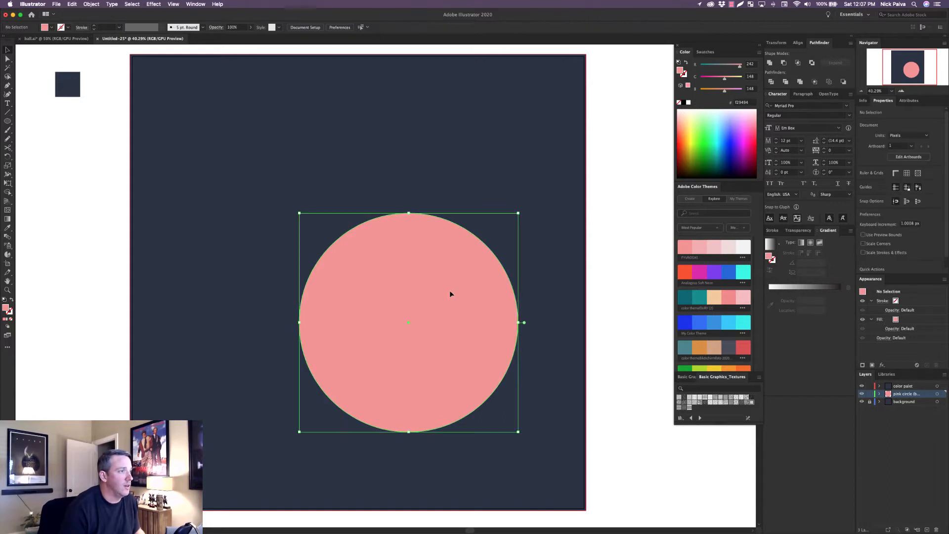
click(70, 143)
drag(8, 121, 79, 128)
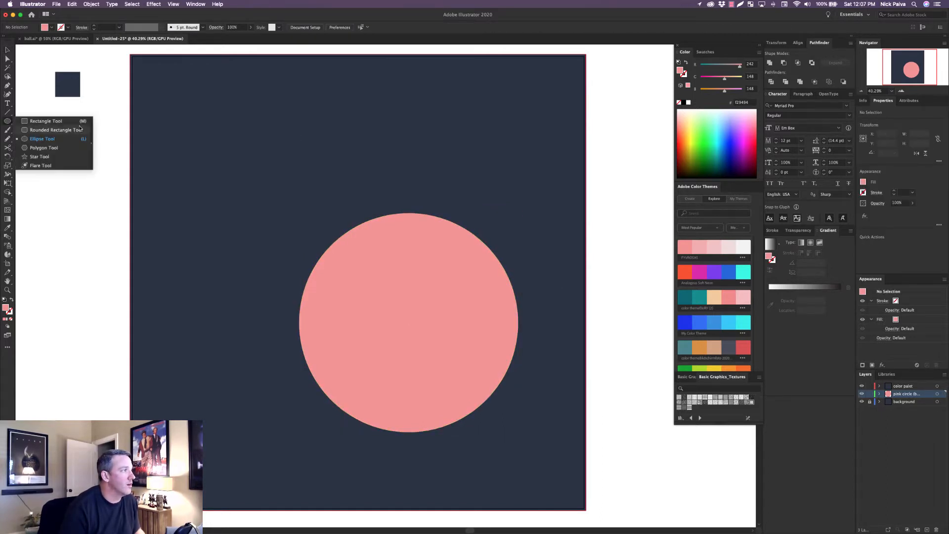
click(85, 103)
click(337, 242)
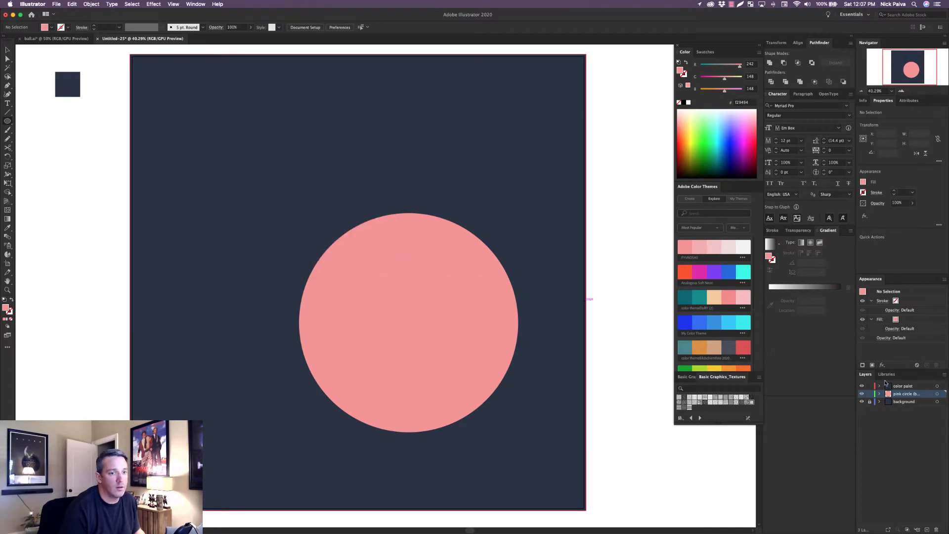
Duplicate the dark palette square directly below itself and fill the copy with the circle's pink using the Eyedropper.
click(8, 50)
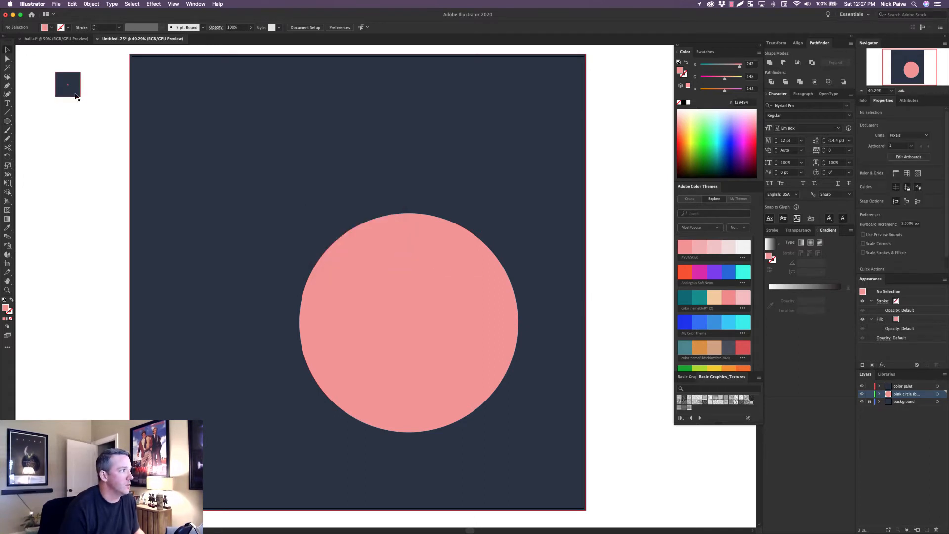
click(74, 93)
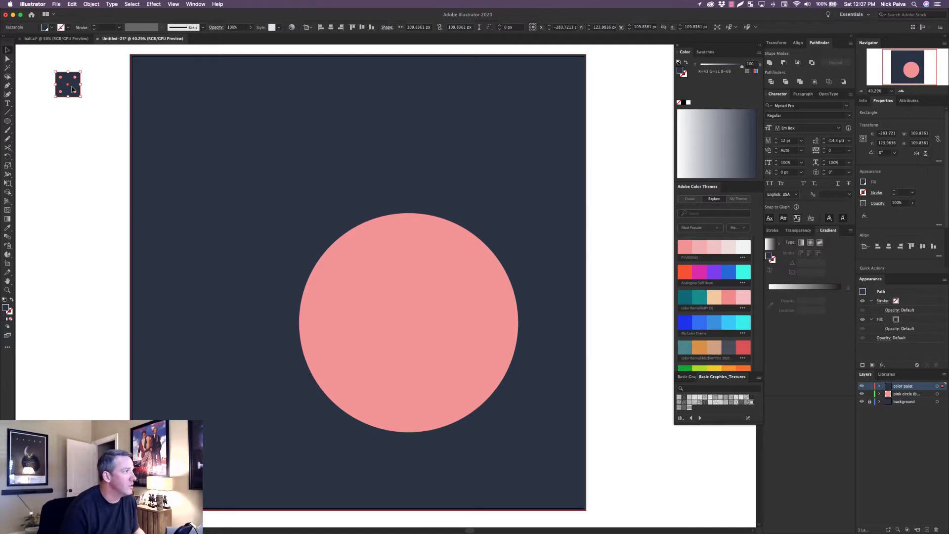
drag(72, 89, 72, 121)
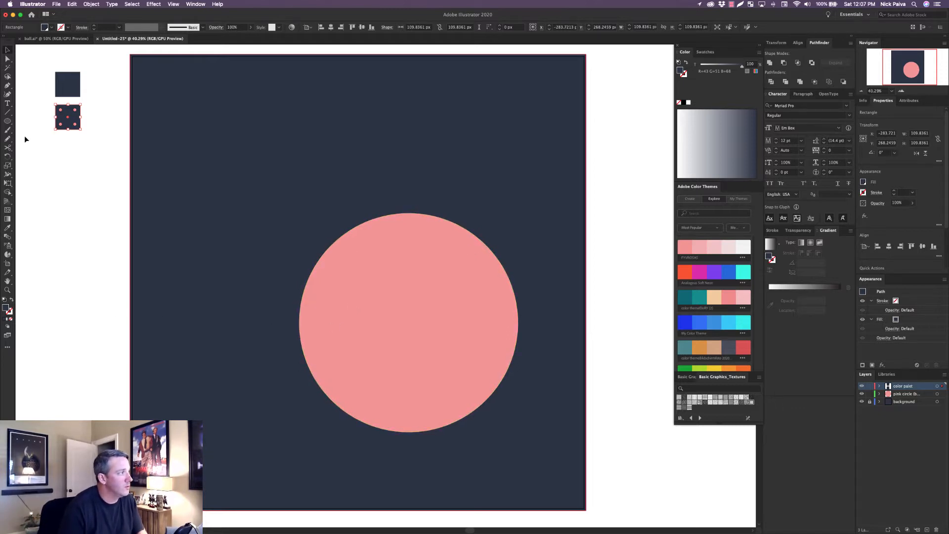
click(8, 229)
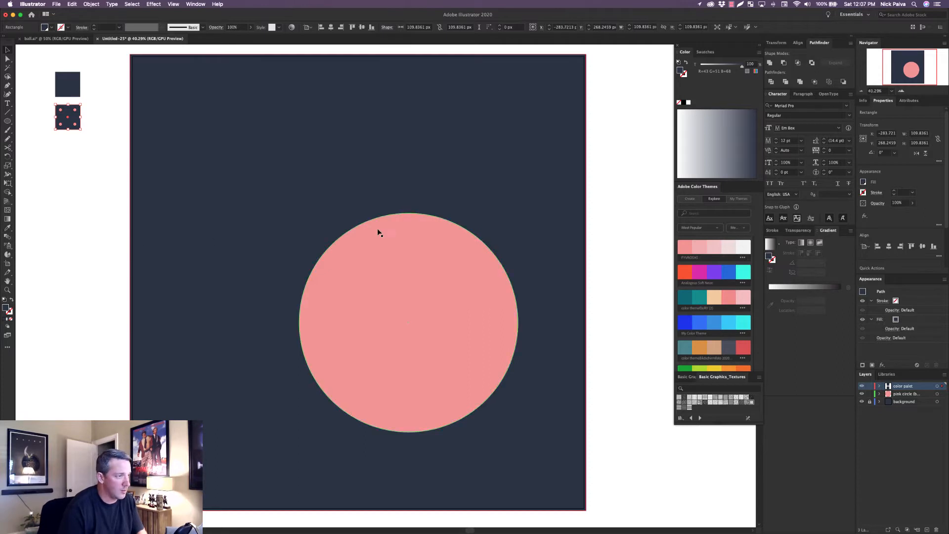
click(416, 274)
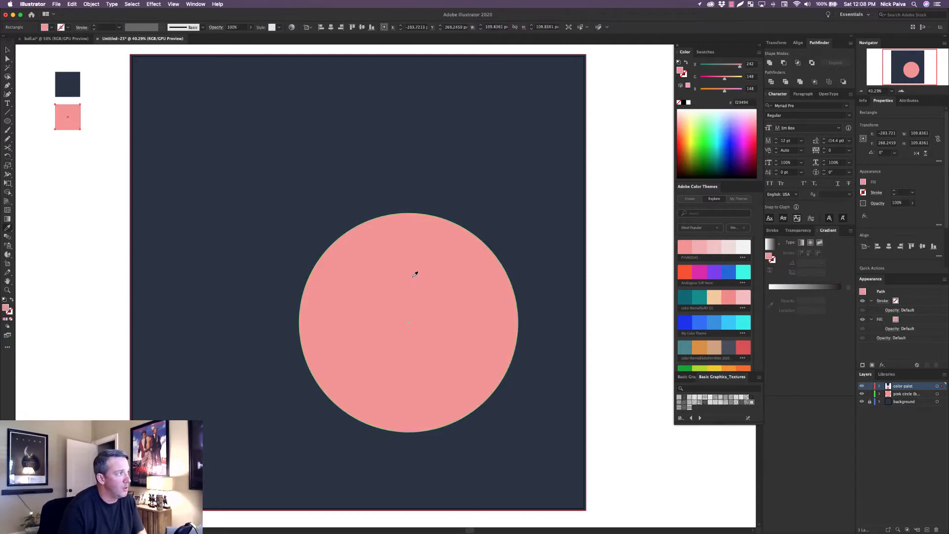
click(7, 50)
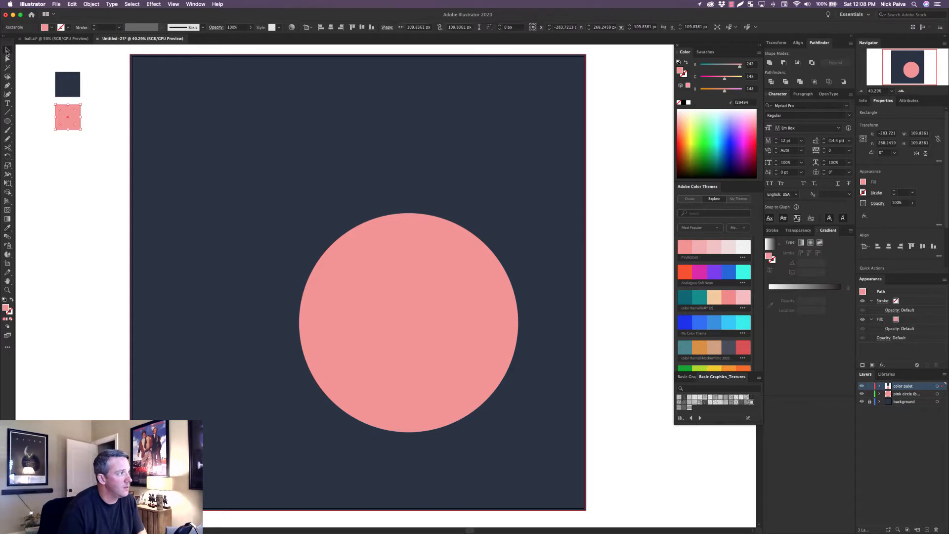
click(78, 179)
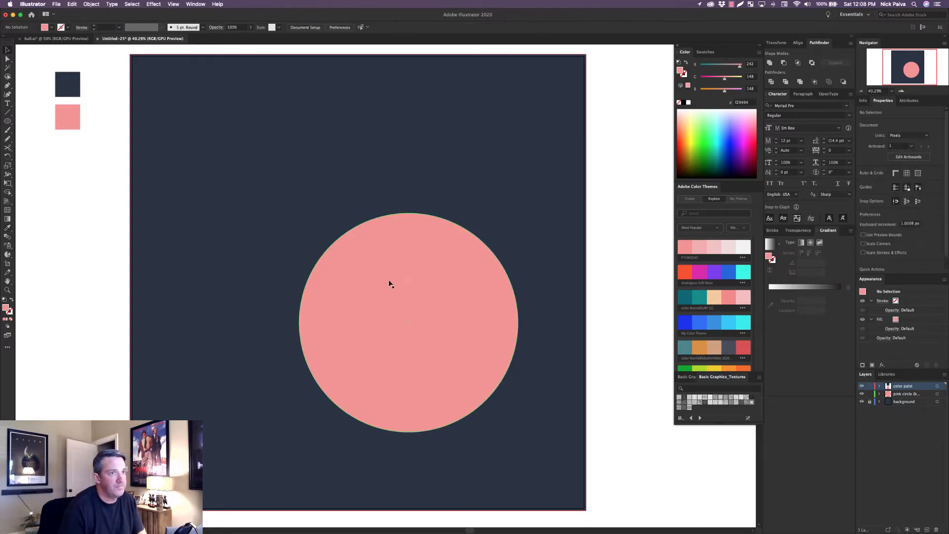
Save the current pink fill as a new global RGB swatch with values 242, 148, 148.
click(703, 52)
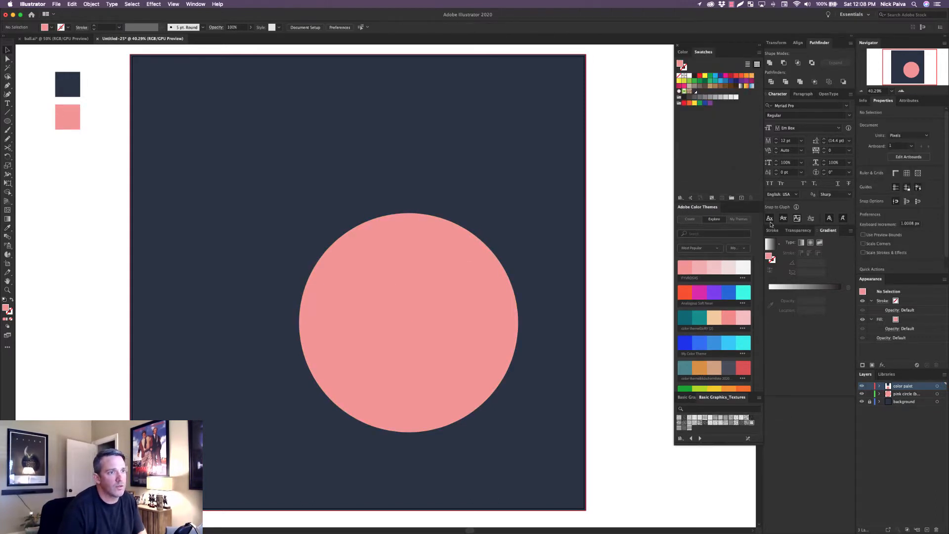
click(741, 197)
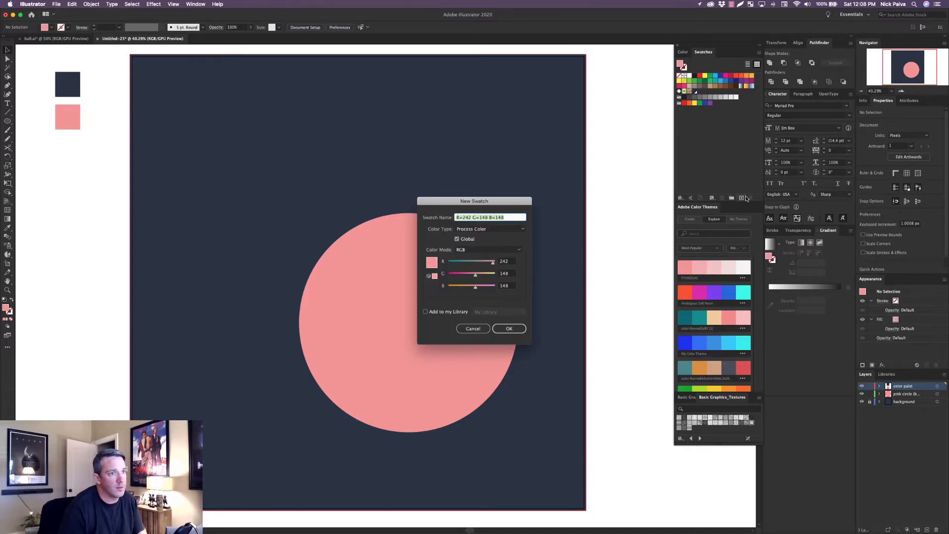
click(512, 328)
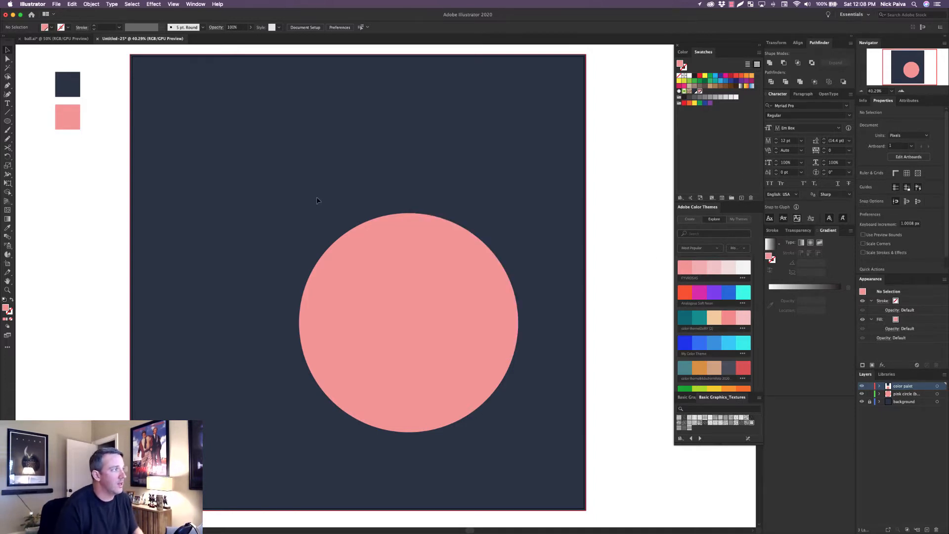
Center the pink circle horizontally and vertically on the artboard and deselect it.
click(348, 289)
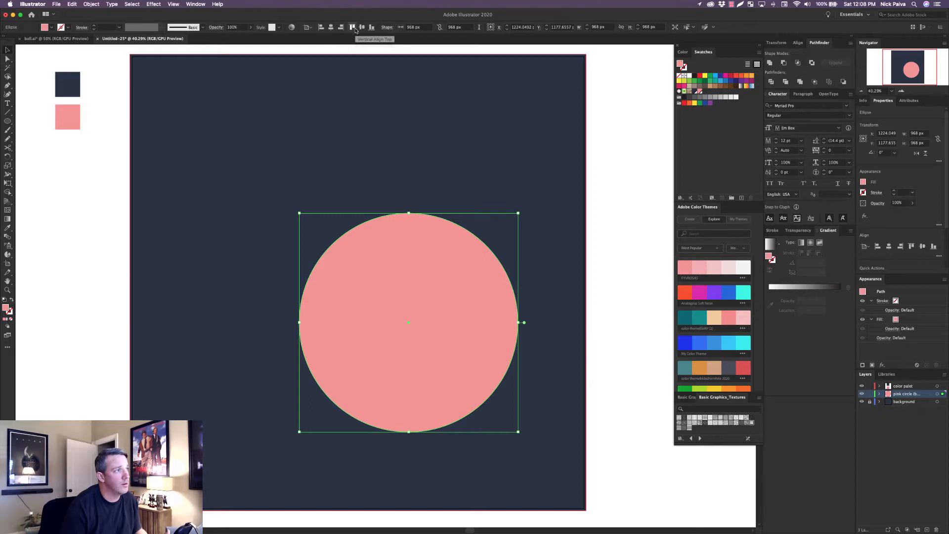
click(331, 28)
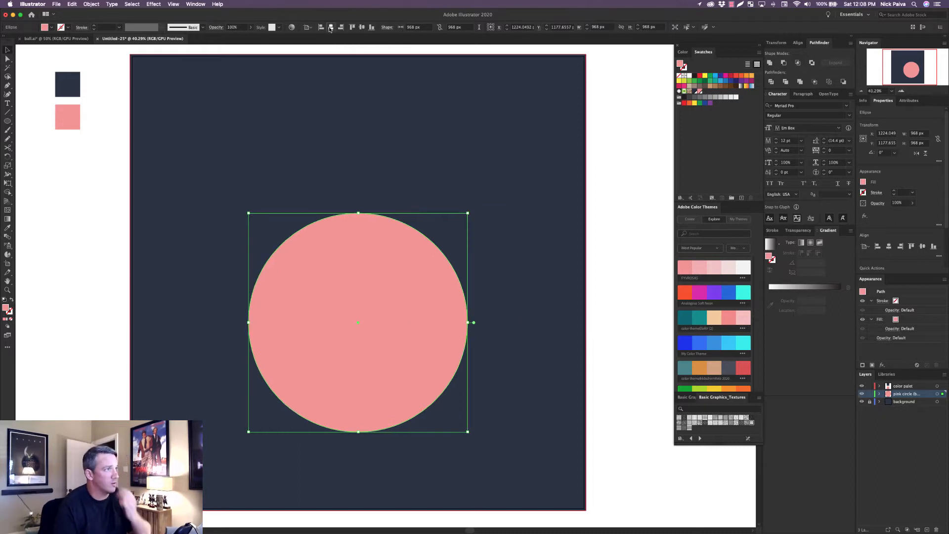
click(362, 27)
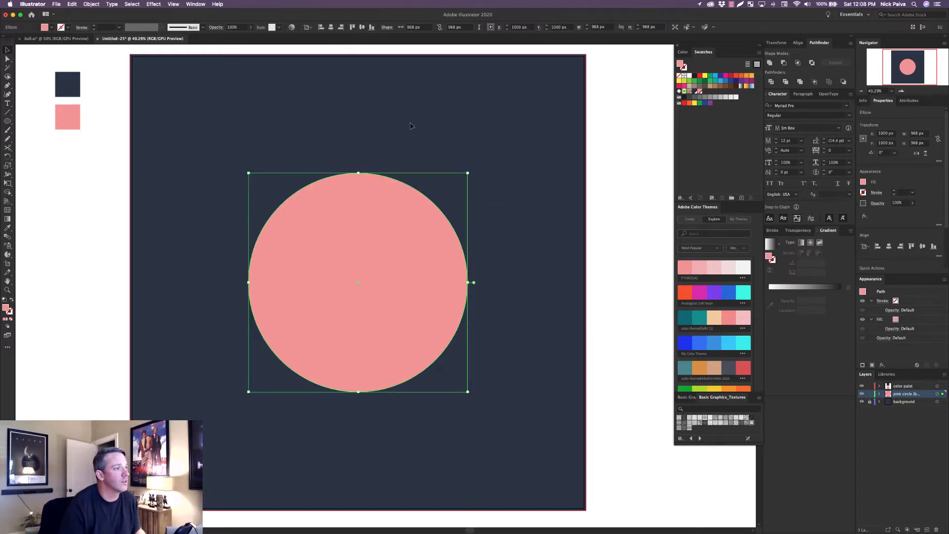
click(634, 308)
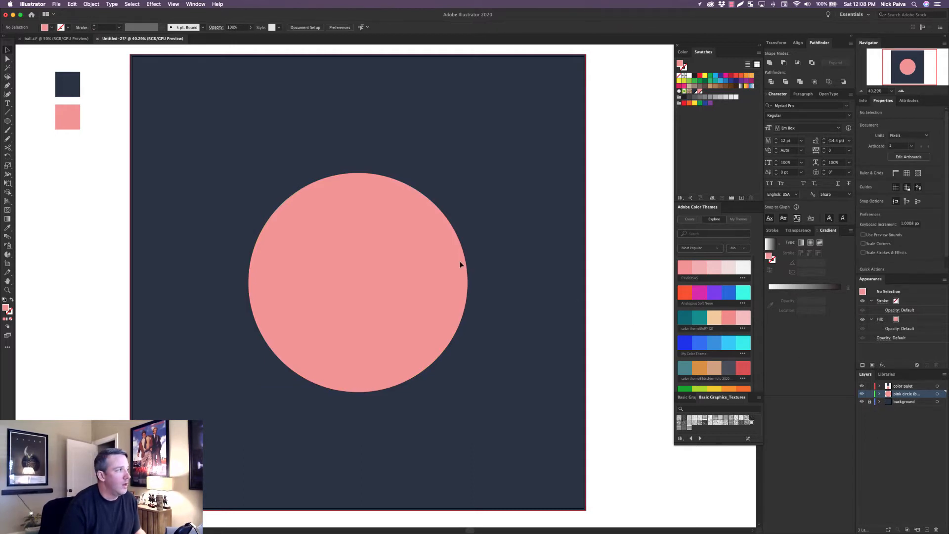
Review the finished ball in the ball.ai document, return to the untitled document and lock the palette layer.
click(52, 42)
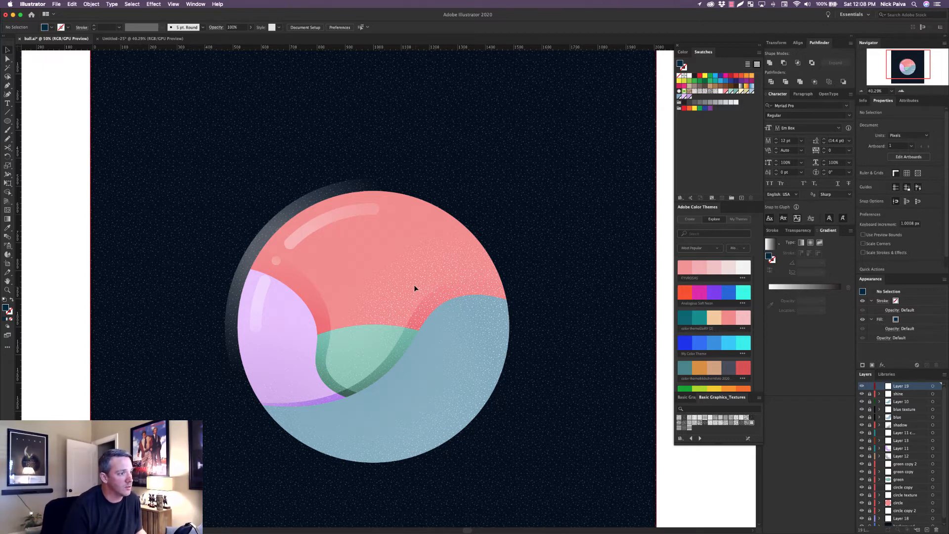
click(153, 39)
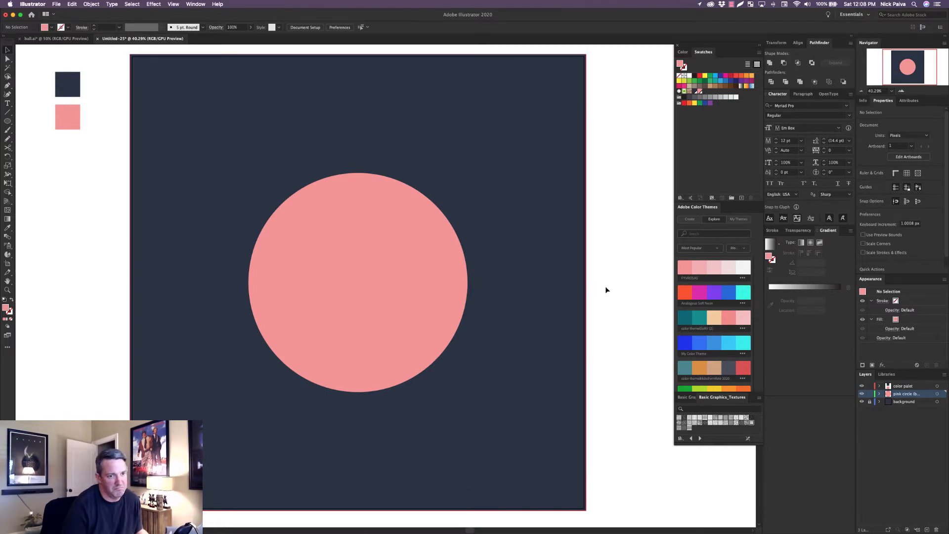
click(870, 386)
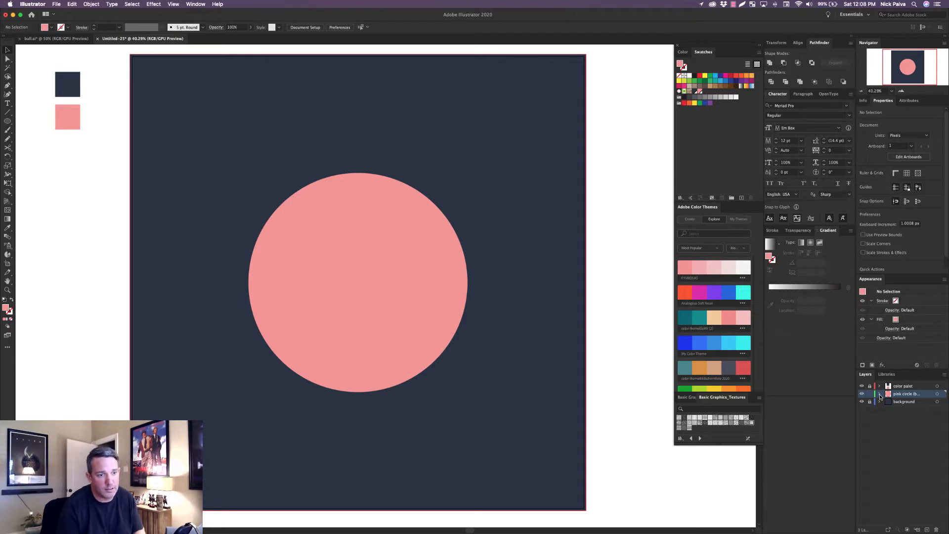
Expand the pink circle layer, unlock the background layer and try selecting each layer's artwork from its layer entry.
click(880, 394)
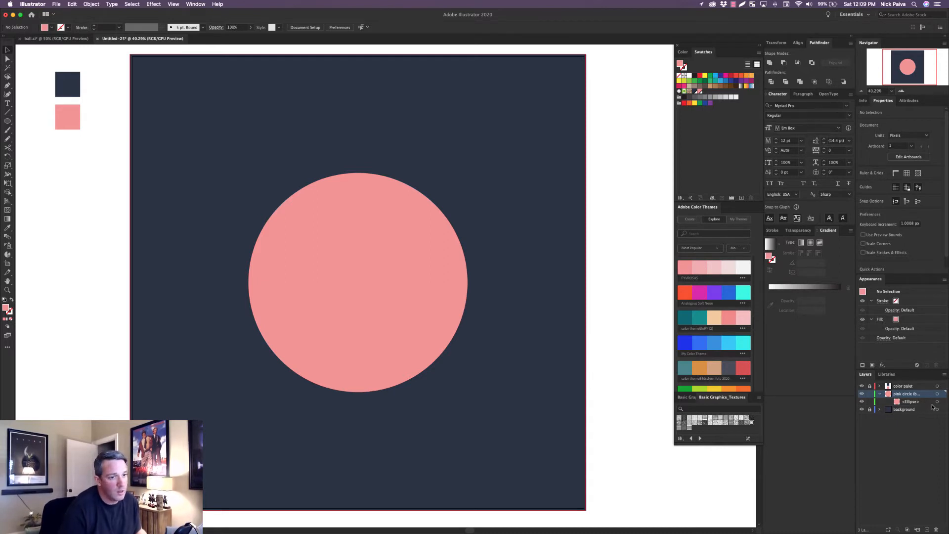
click(407, 296)
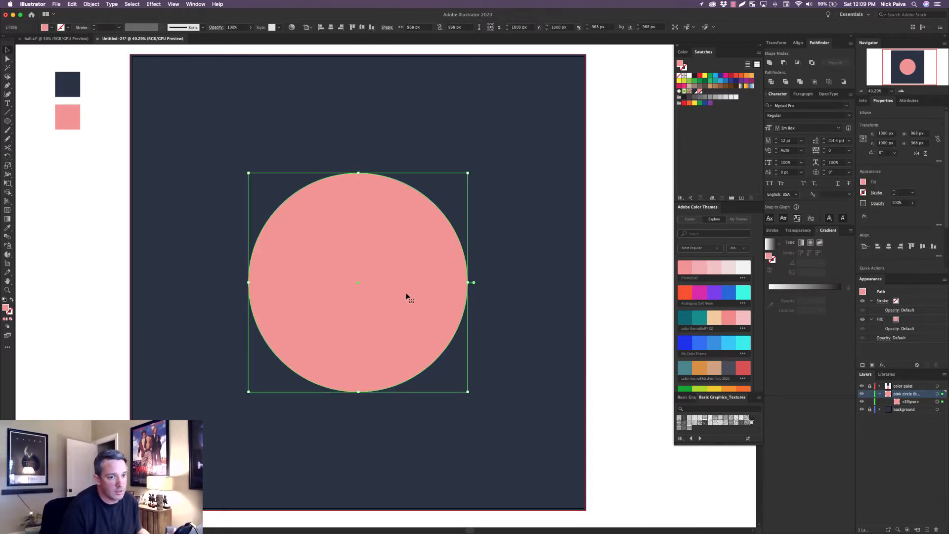
click(920, 388)
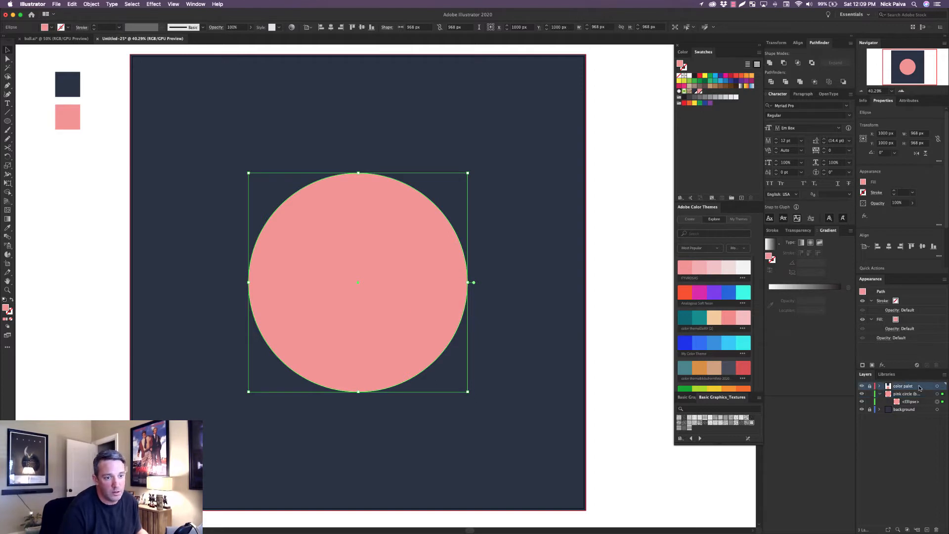
click(943, 402)
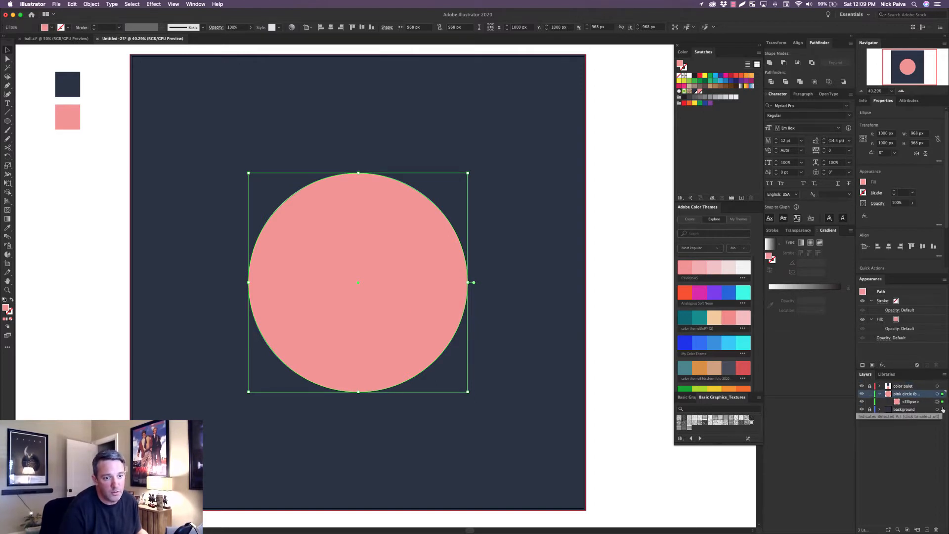
click(942, 410)
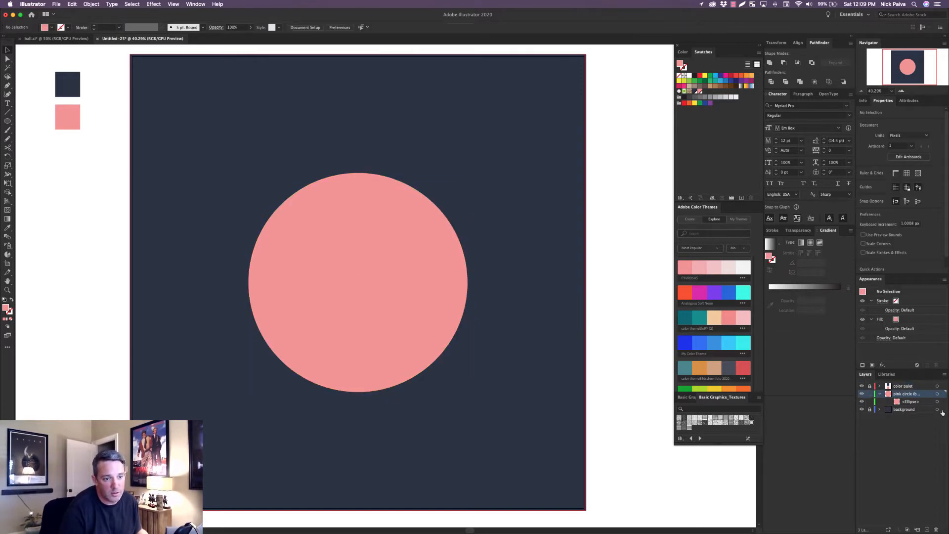
click(870, 410)
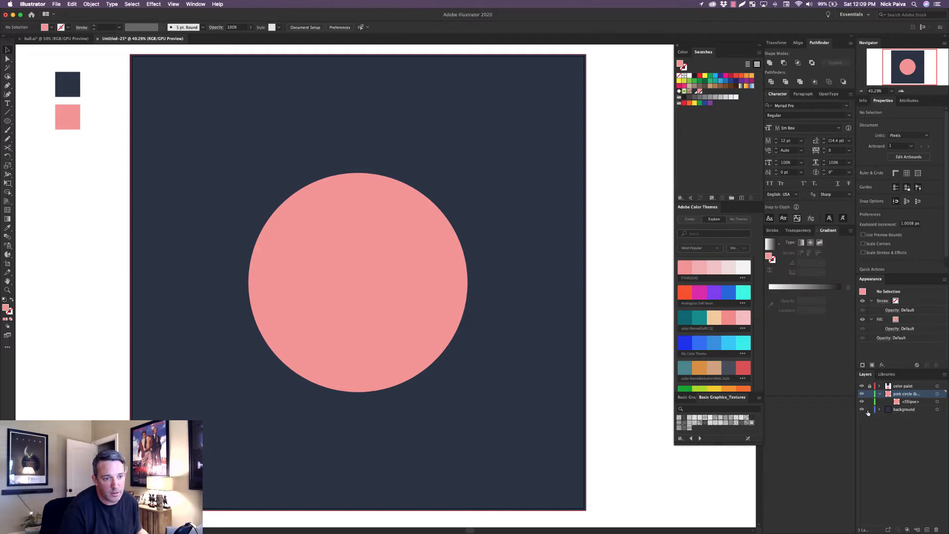
click(943, 410)
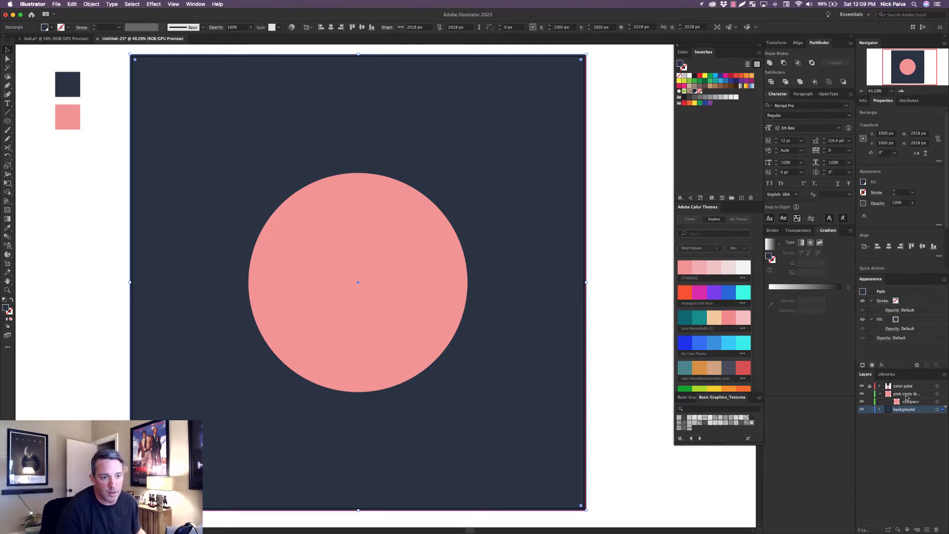
Select the pink ellipse from its layer entry, copy it and paste two copies in front at the same position.
click(943, 401)
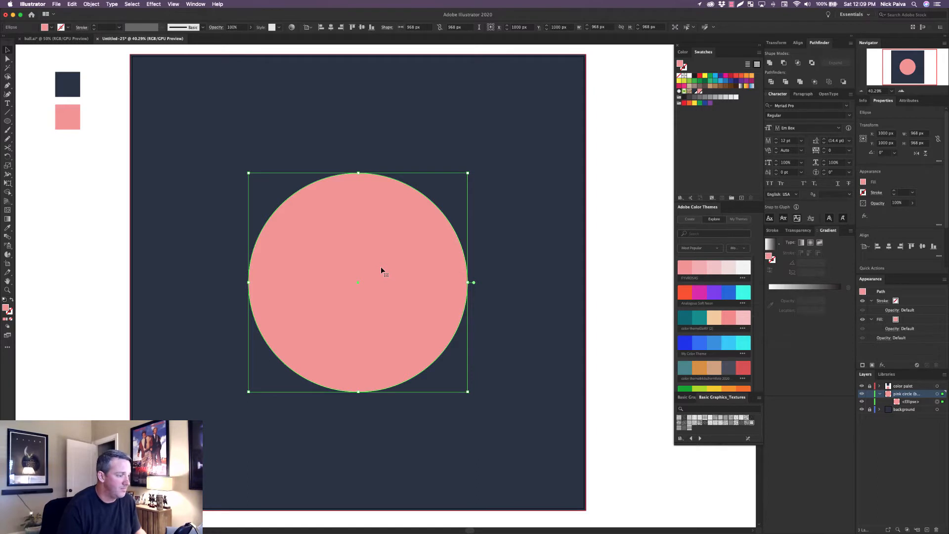
key(super+c)
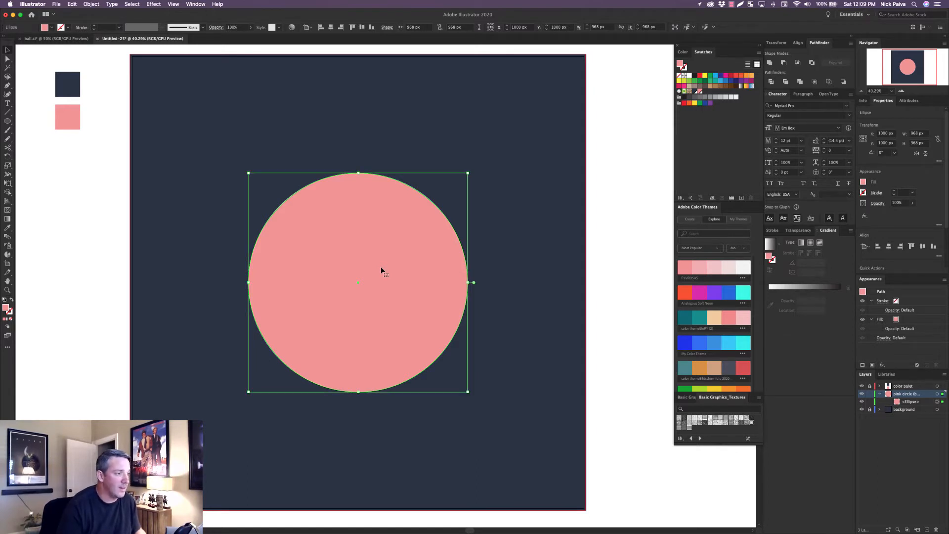
key(super+f)
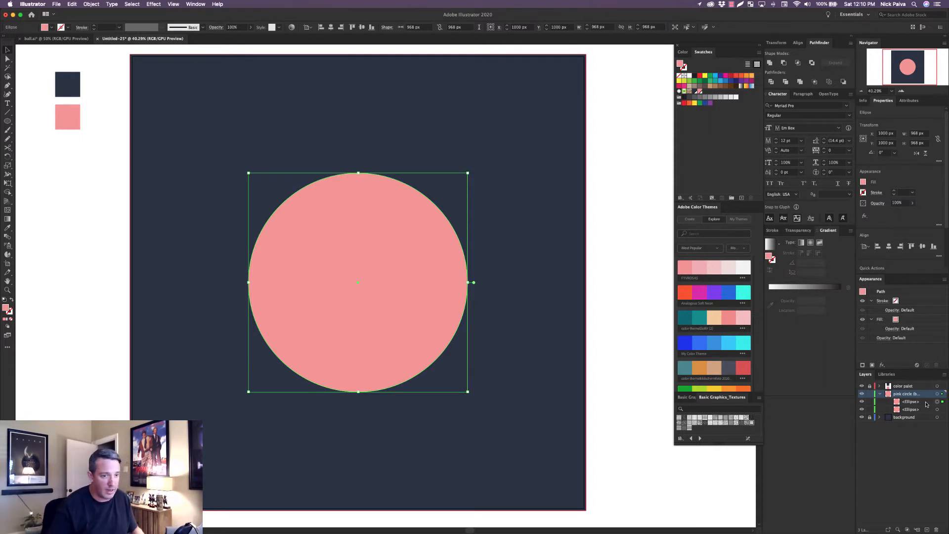
key(super+f)
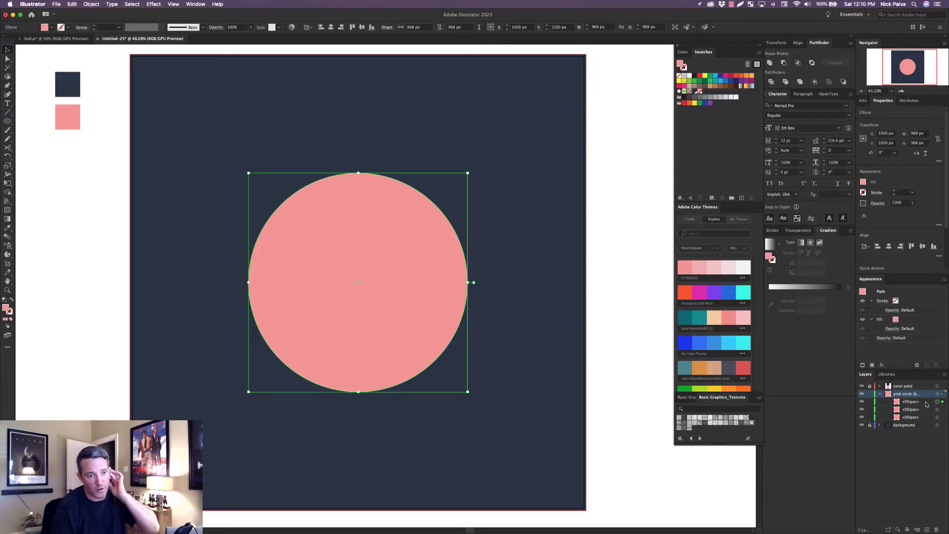
Try selecting the middle circle copy and moving a circle sideways across the artboard, and undo the move.
click(625, 318)
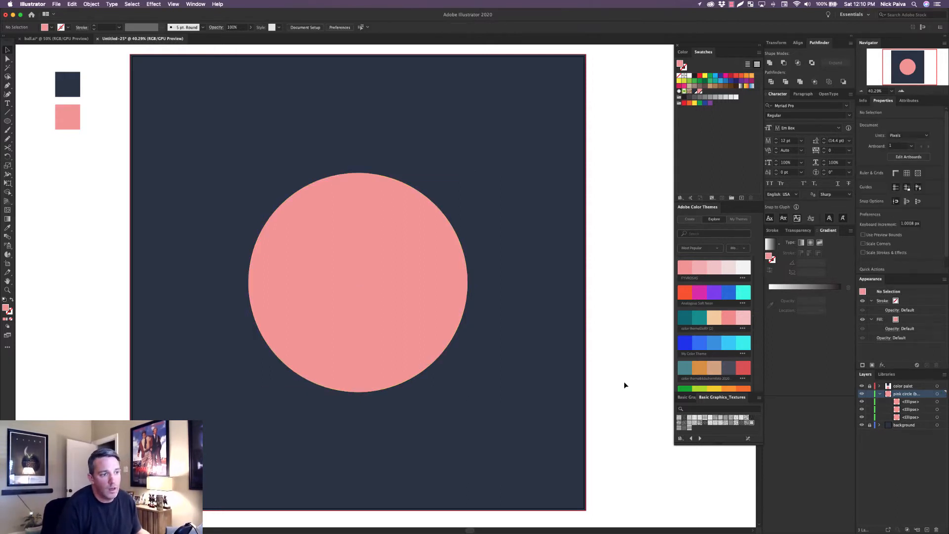
click(943, 410)
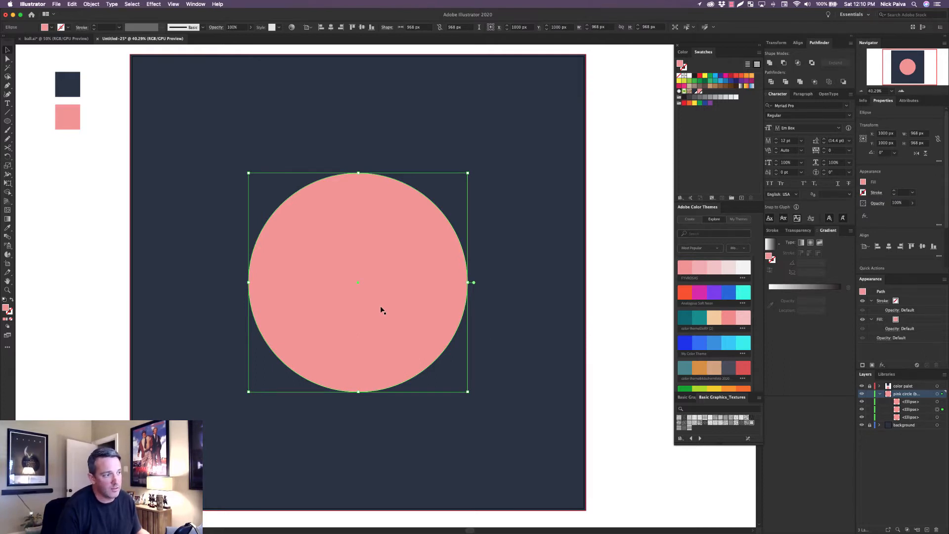
click(646, 365)
click(438, 296)
drag(292, 294, 428, 294)
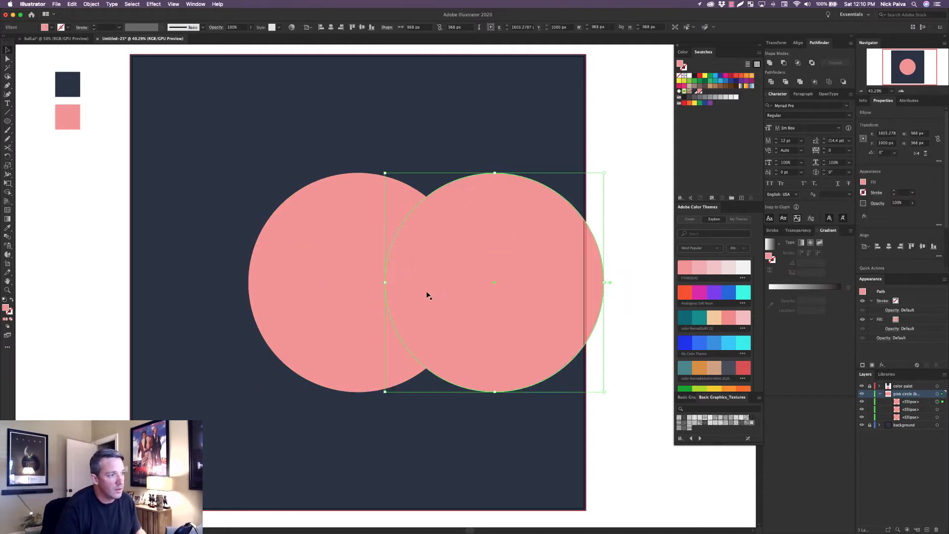
click(303, 293)
click(655, 423)
key(ctrl+z)
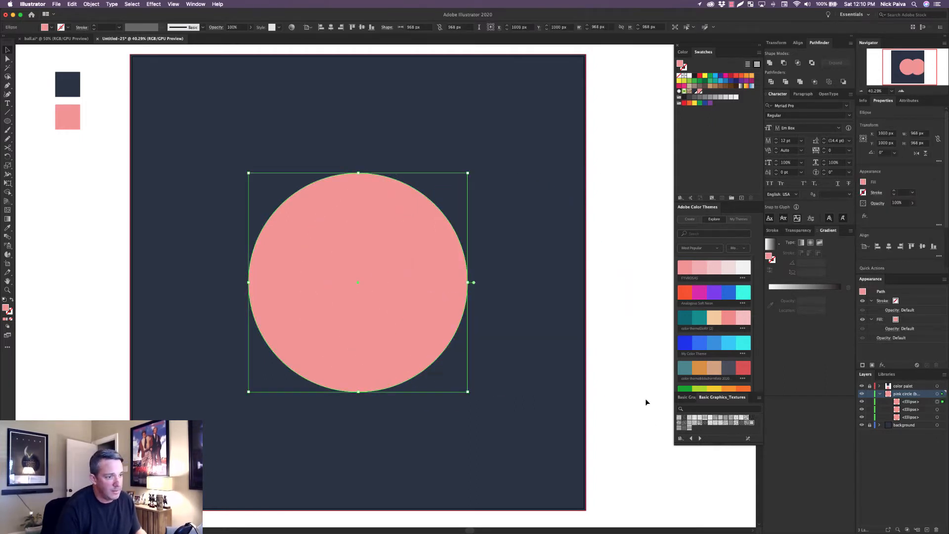
click(646, 398)
Select the middle ellipse from its layer entry and close the open Basic Graphics_Textures and Basic Graphics_Dots swatch libraries.
click(938, 409)
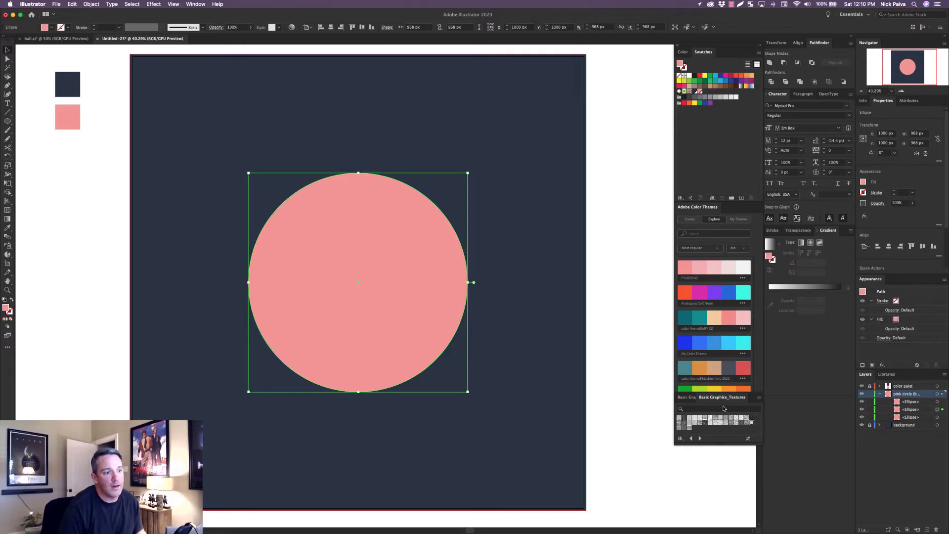
drag(723, 398, 595, 410)
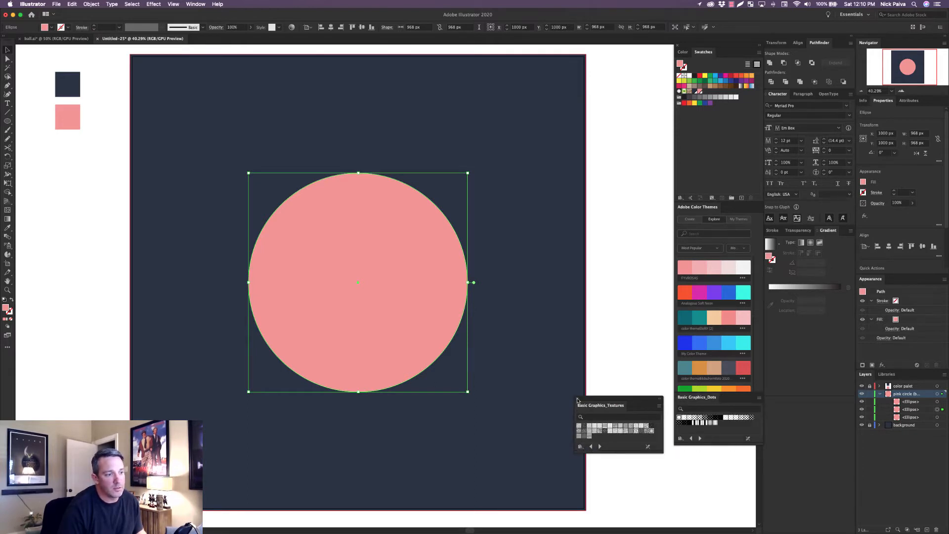
click(577, 397)
drag(714, 398, 598, 397)
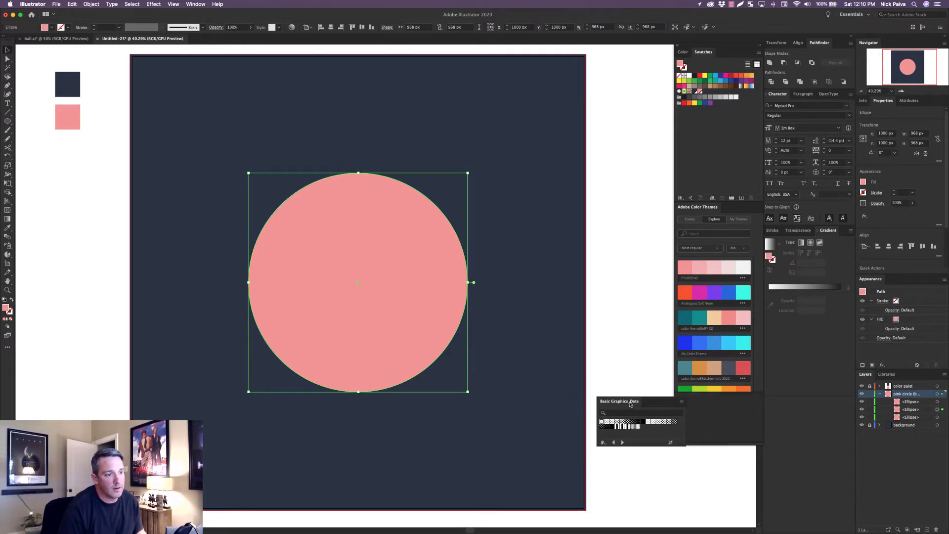
click(599, 395)
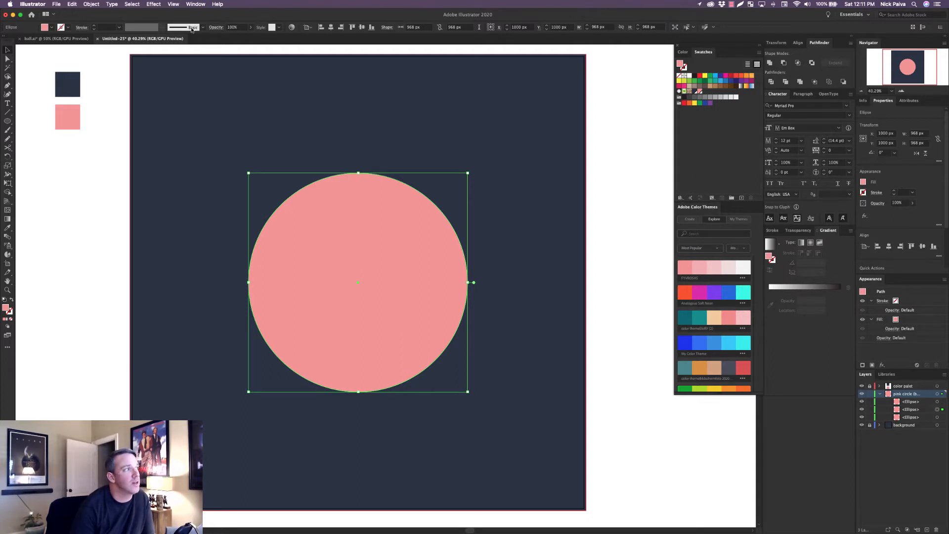
Open the Basic Graphics_Textures pattern library, place it beside the swatches and enlarge it.
click(190, 3)
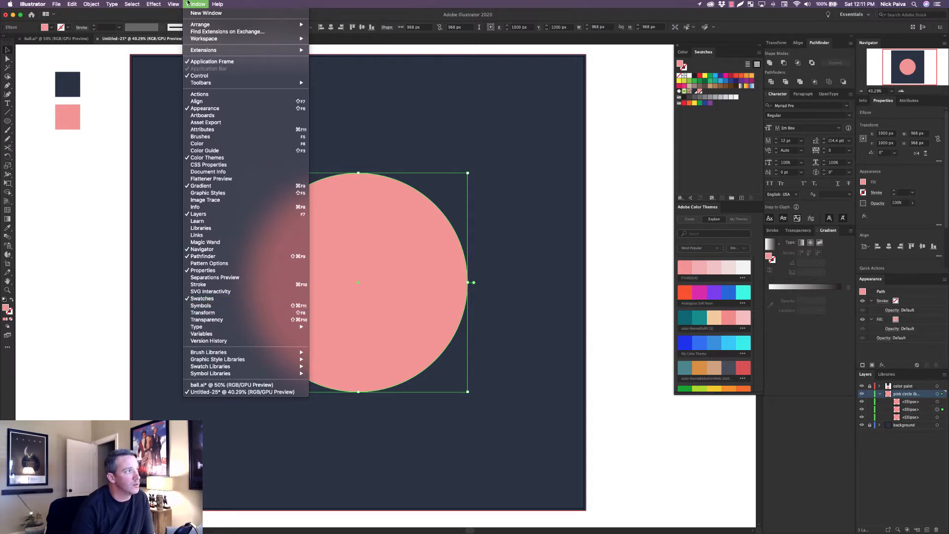
click(188, 4)
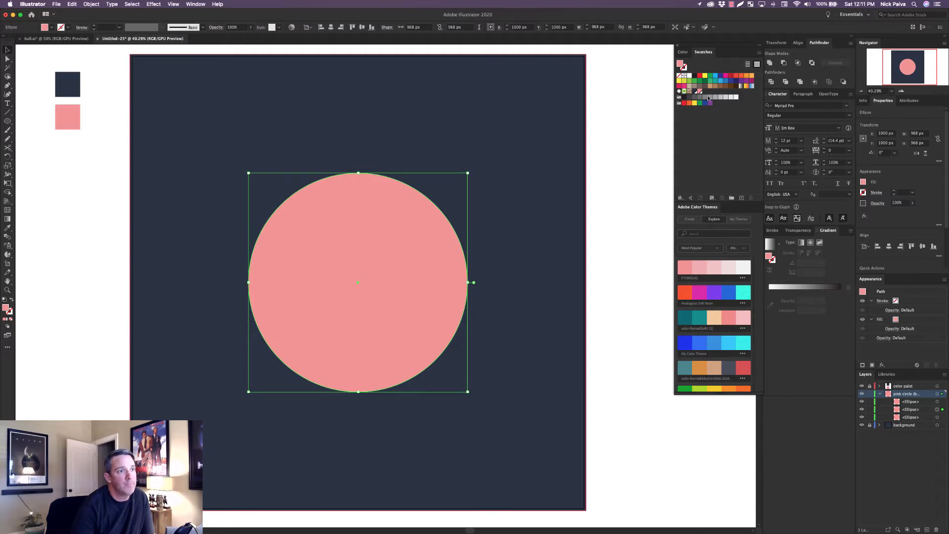
click(681, 198)
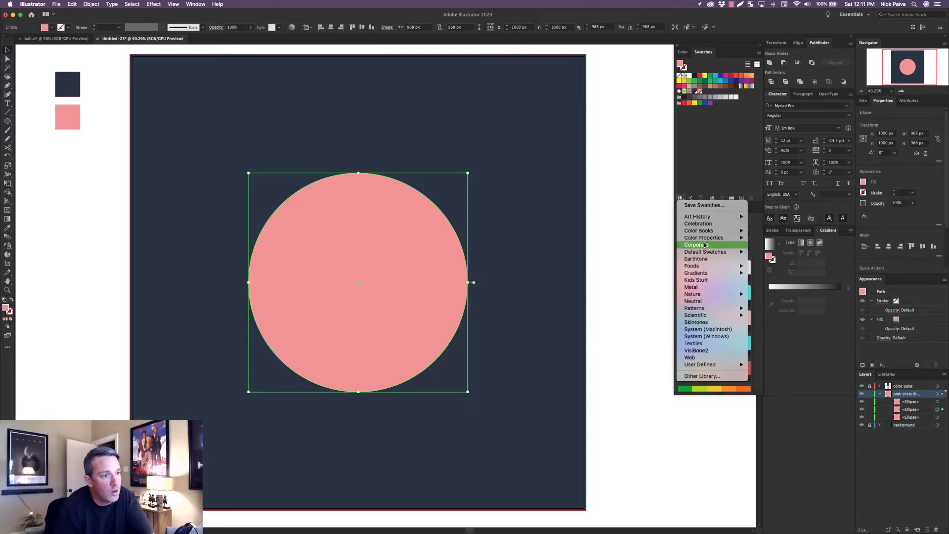
mouse_move(714, 309)
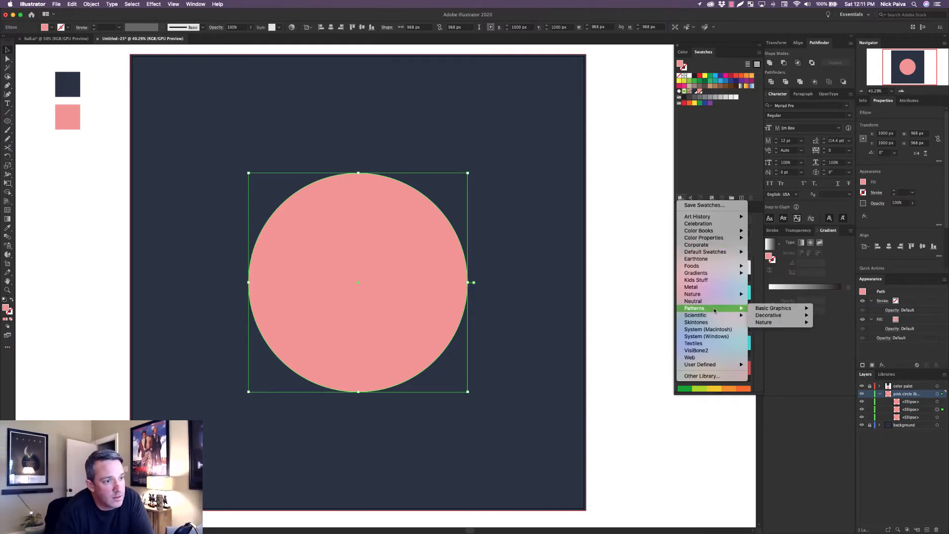
mouse_move(769, 308)
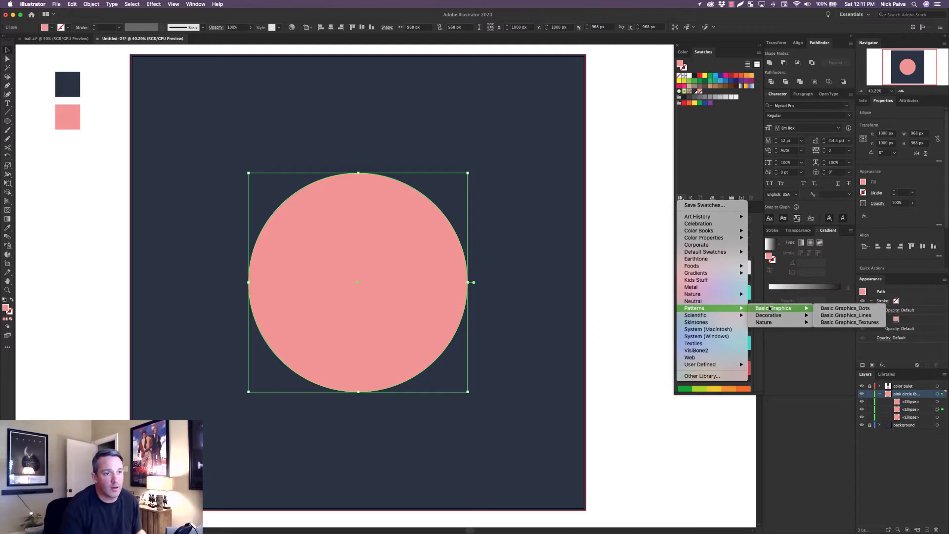
click(864, 323)
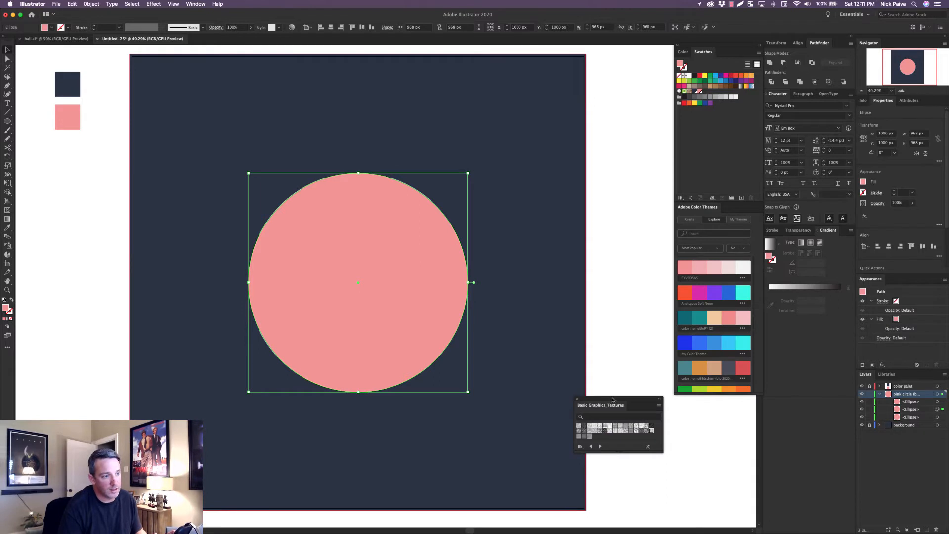
drag(612, 400, 619, 95)
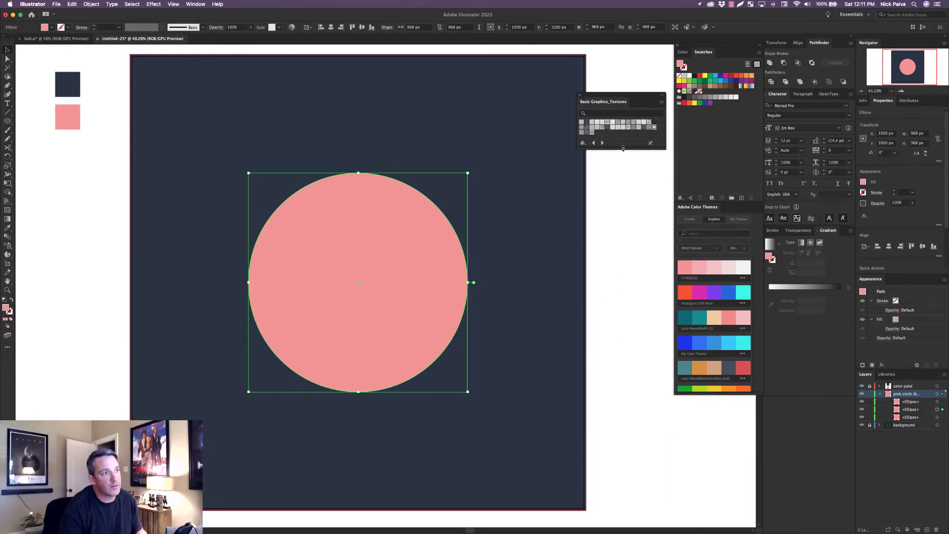
drag(622, 149, 619, 186)
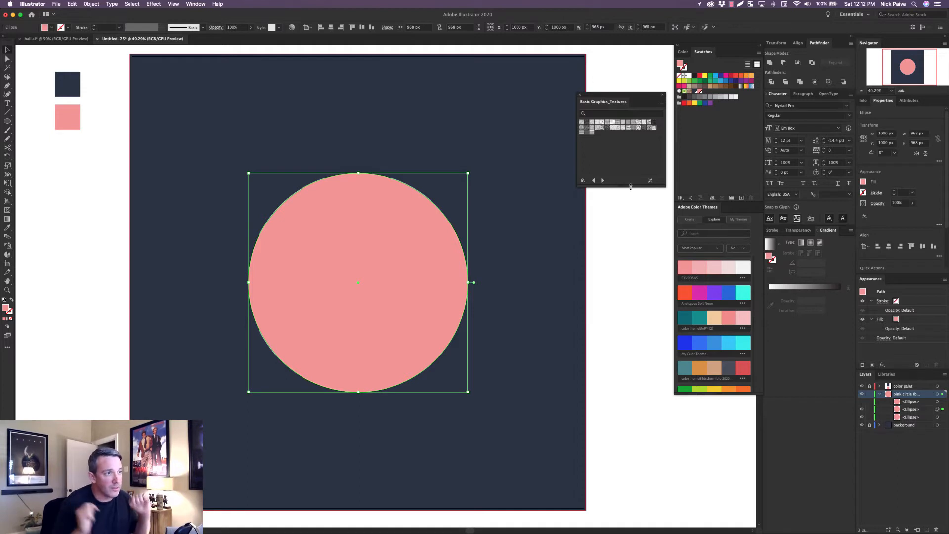
Try several texture fills on the middle ellipse at 100% zoom and apply the USGS 22 Gravel Beach pattern.
click(611, 122)
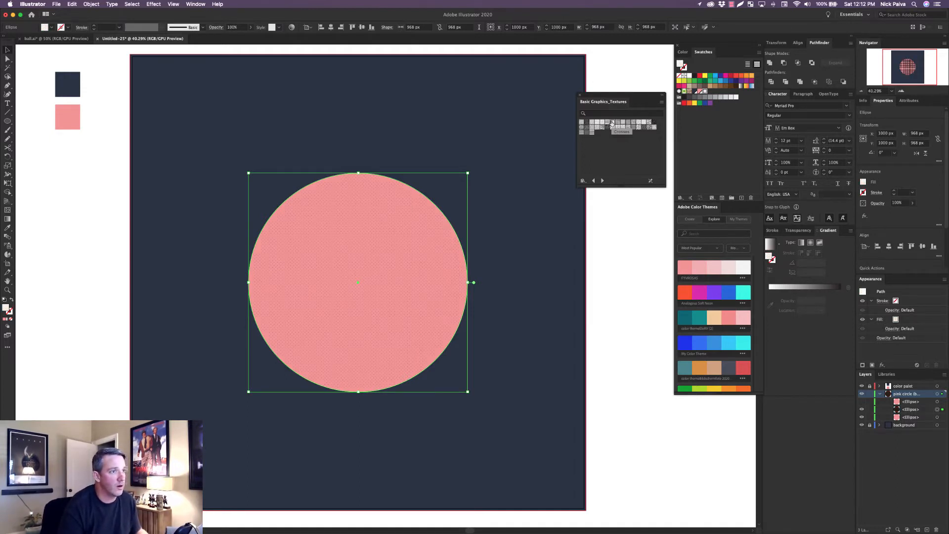
click(800, 232)
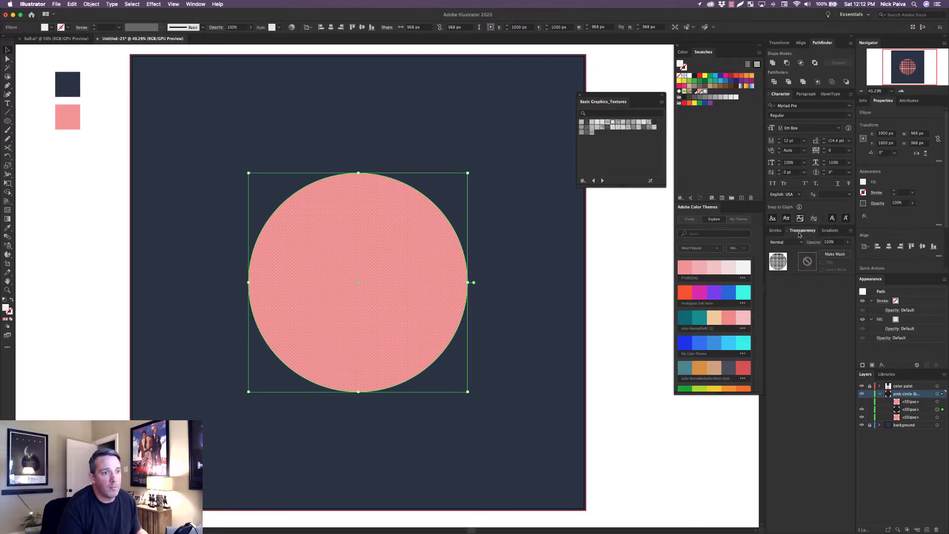
click(831, 231)
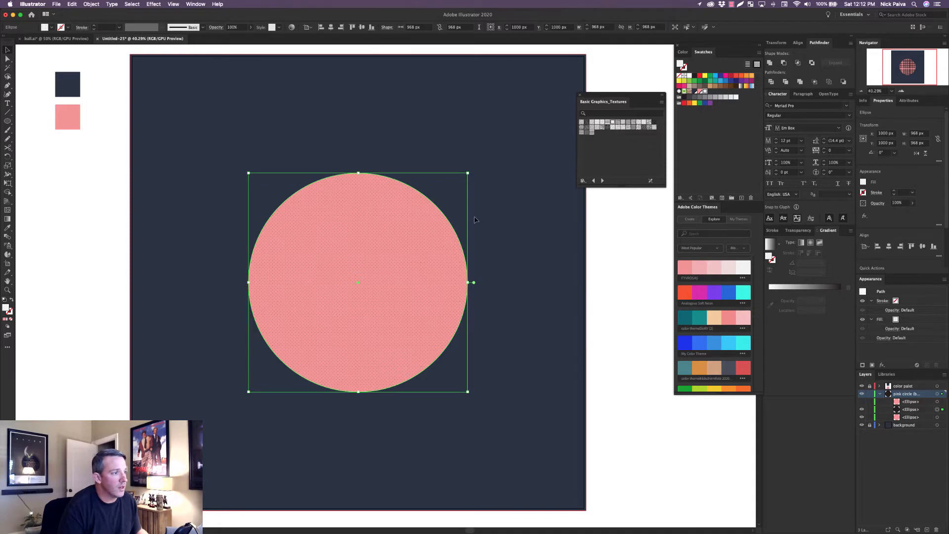
key(super+1)
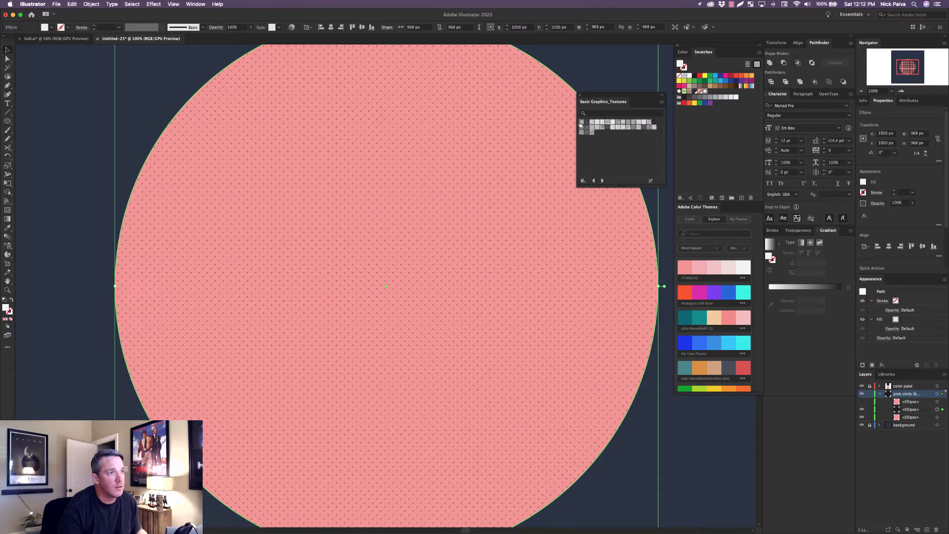
click(581, 123)
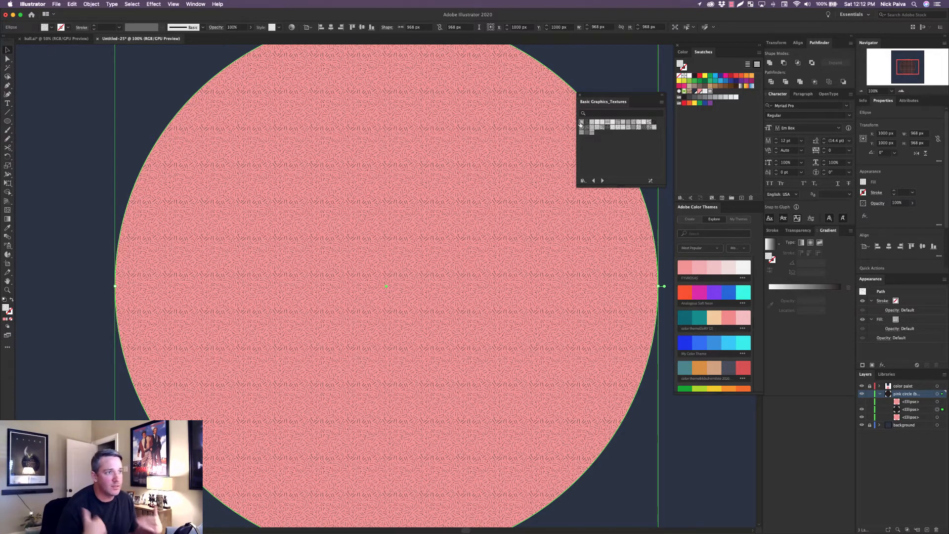
click(653, 129)
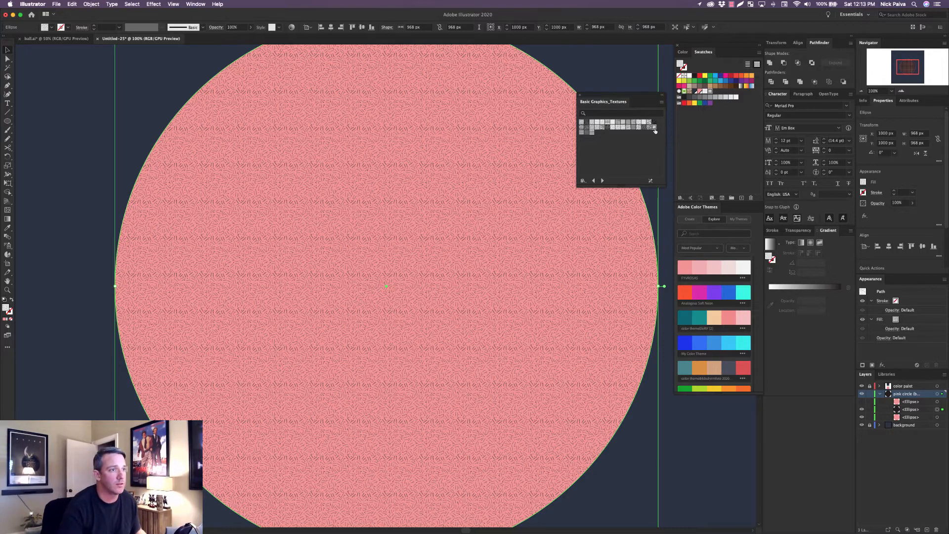
click(655, 127)
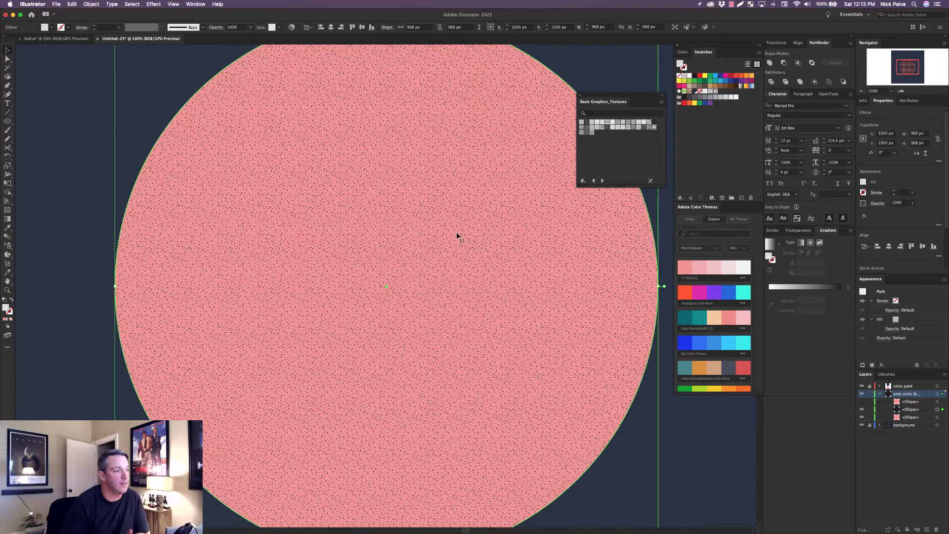
Check the texture in the finished ball.ai document, return to the untitled document and deselect the ellipse.
click(43, 39)
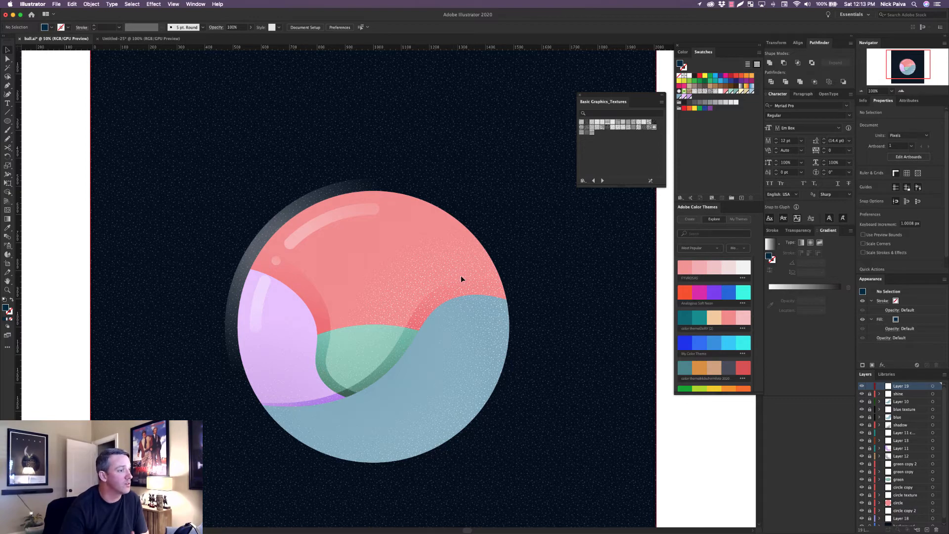
click(154, 39)
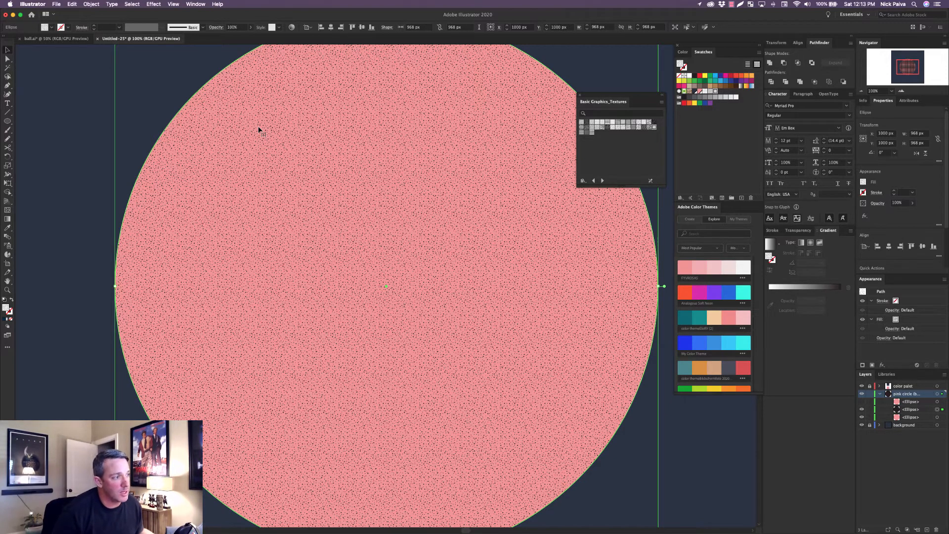
click(63, 190)
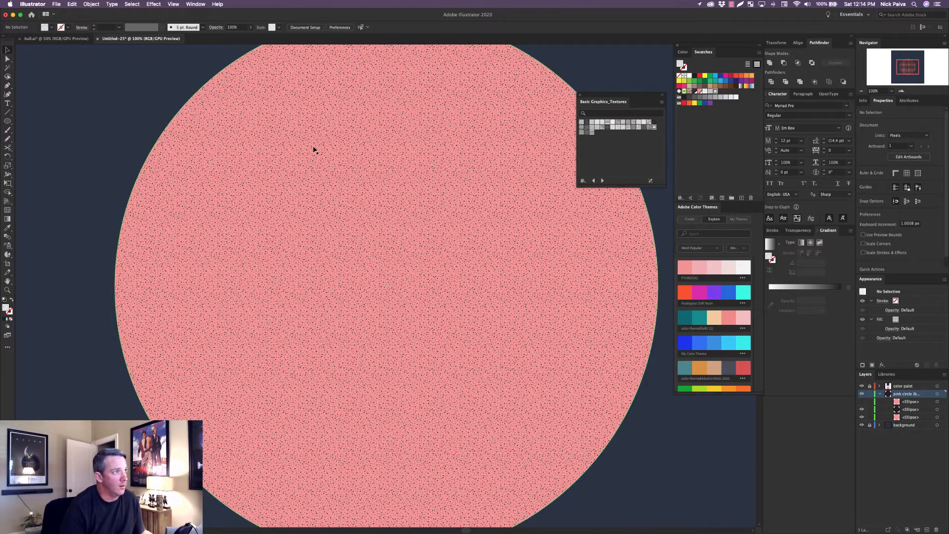
Recolor the gravel pattern on the middle ellipse from near-black to pure white (RGB 255, 255, 255) using Recolor Artwork.
click(345, 118)
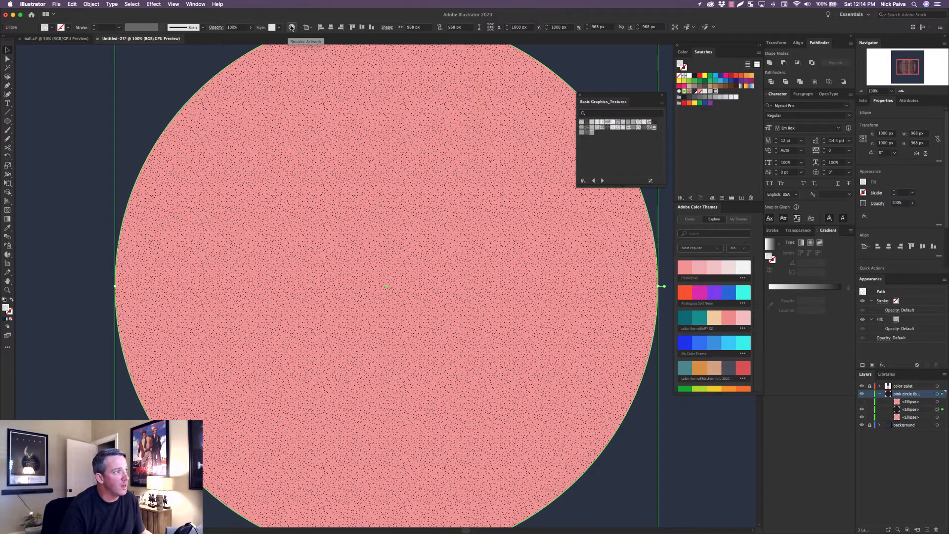
click(292, 28)
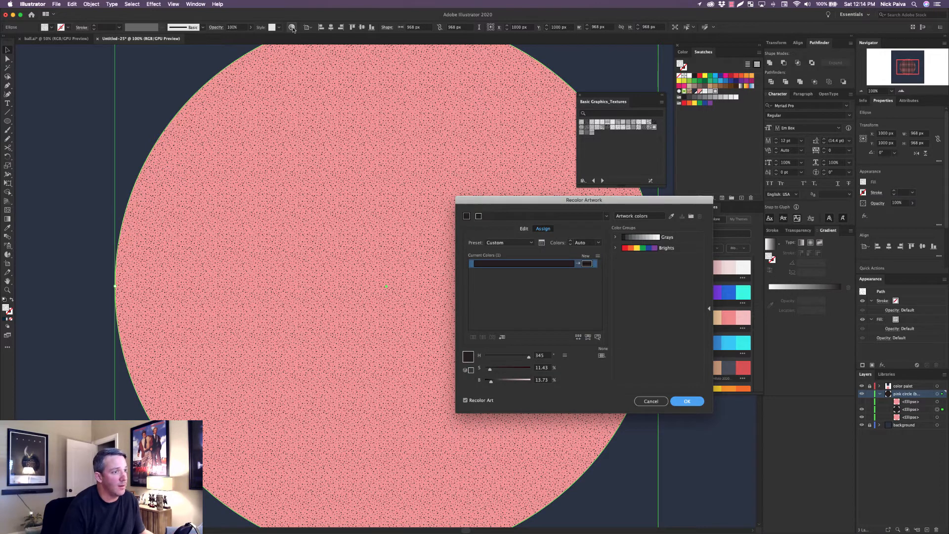
drag(557, 200, 397, 198)
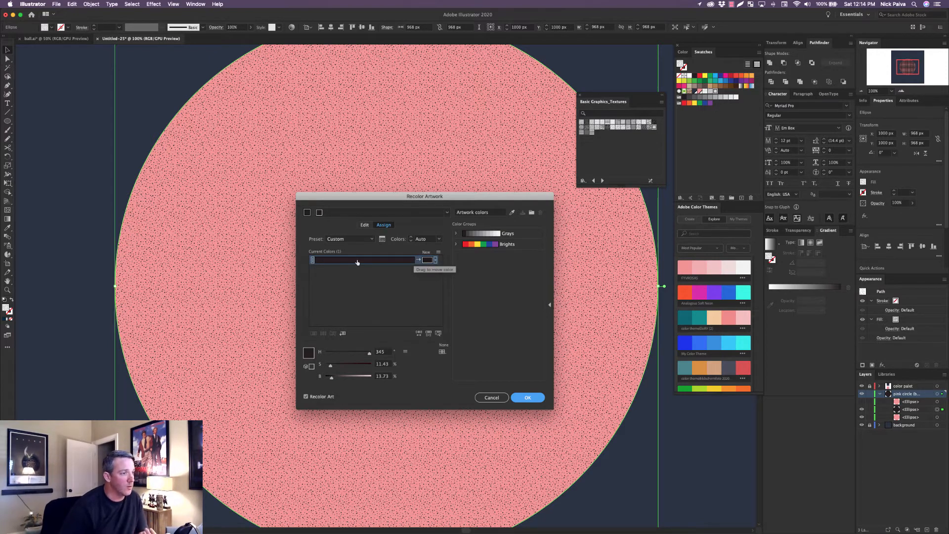
click(419, 261)
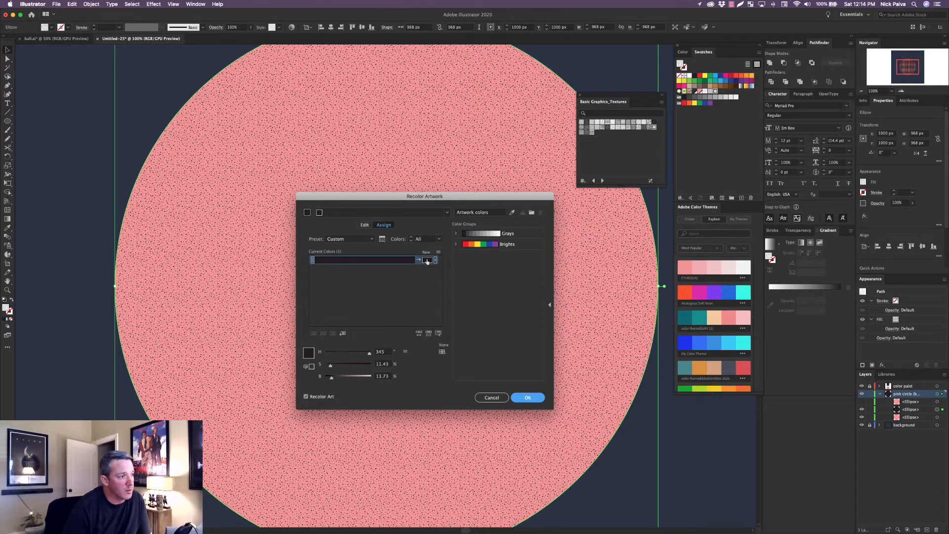
double_click(427, 260)
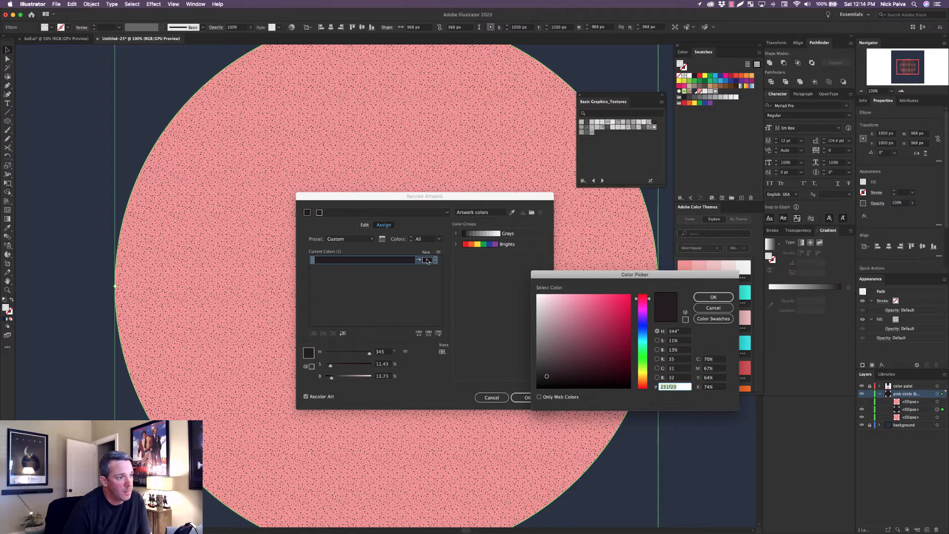
drag(577, 276, 504, 318)
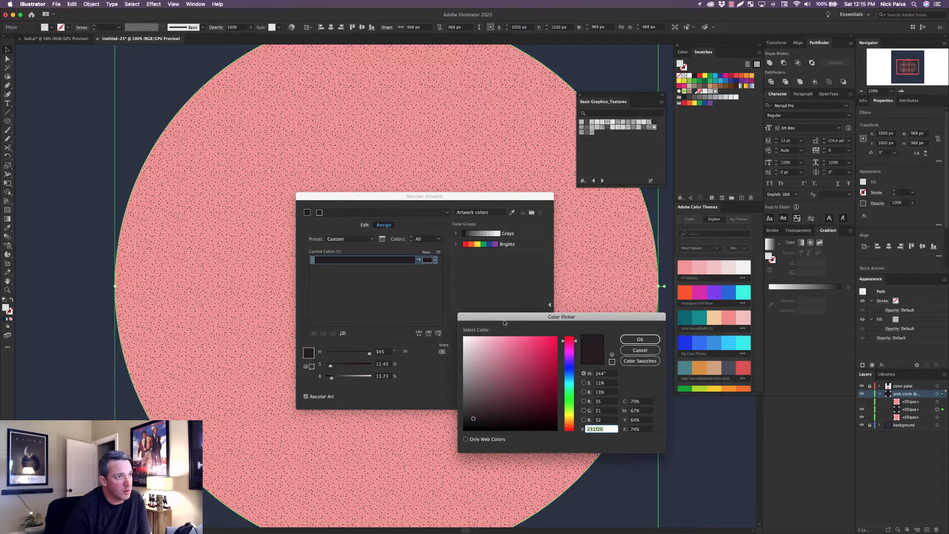
drag(490, 368, 458, 327)
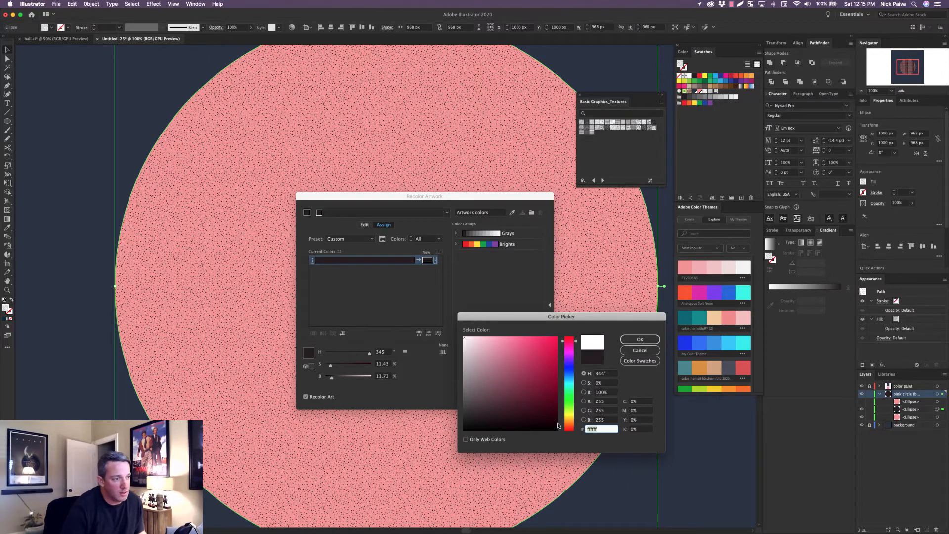
drag(616, 318, 558, 296)
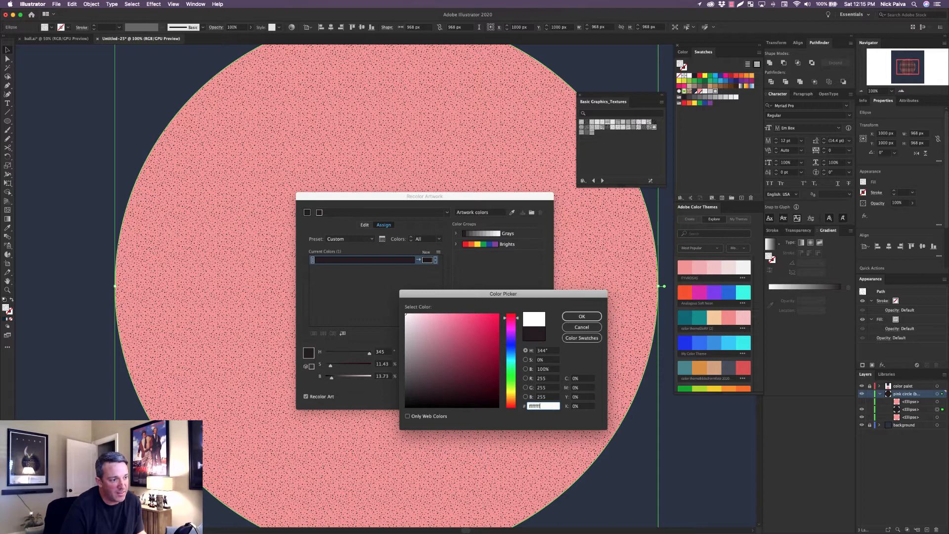
click(583, 316)
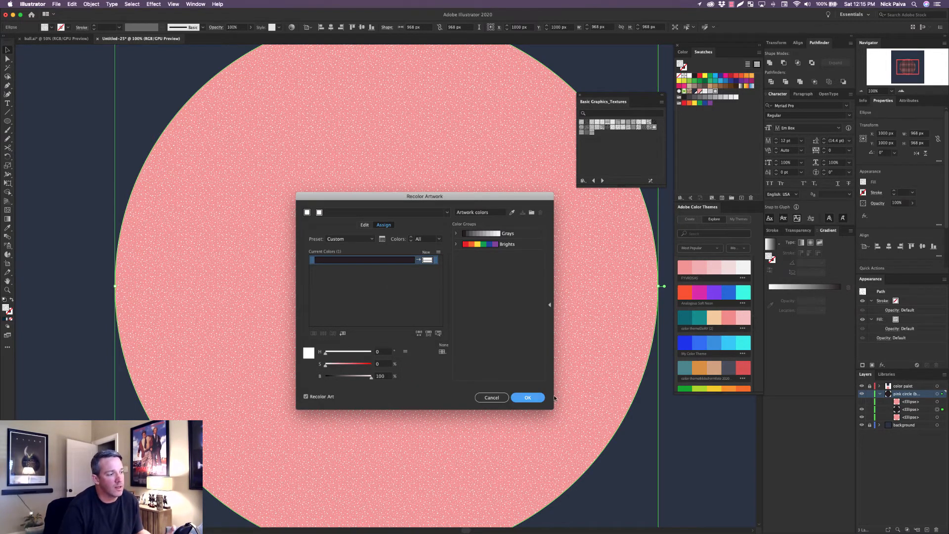
click(530, 398)
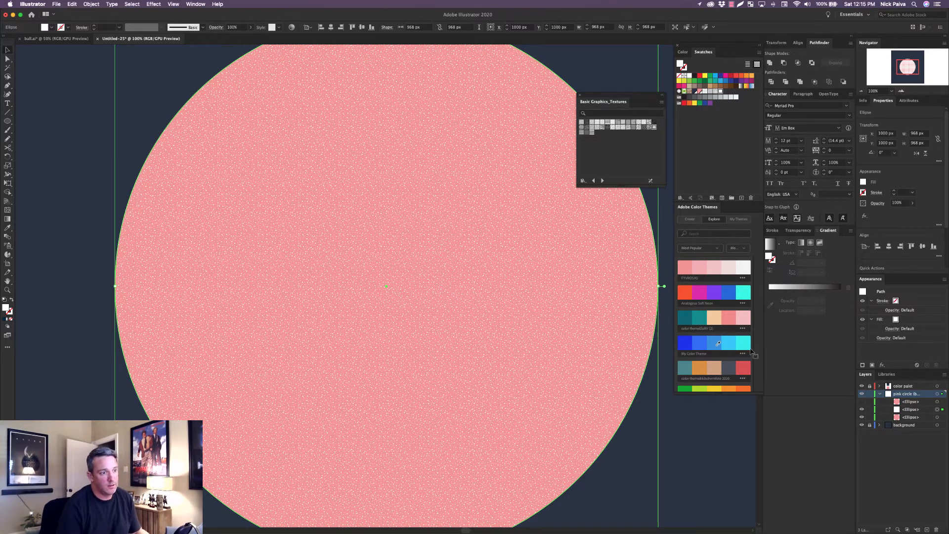
Start the Scale transform on the white gravel ellipse and set it to transform patterns only, leaving objects out.
right_click(492, 302)
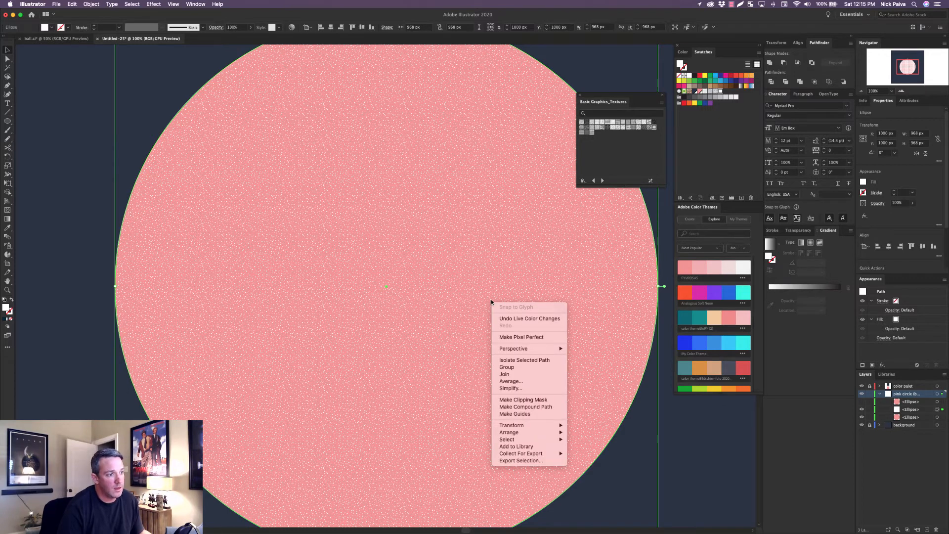
mouse_move(531, 425)
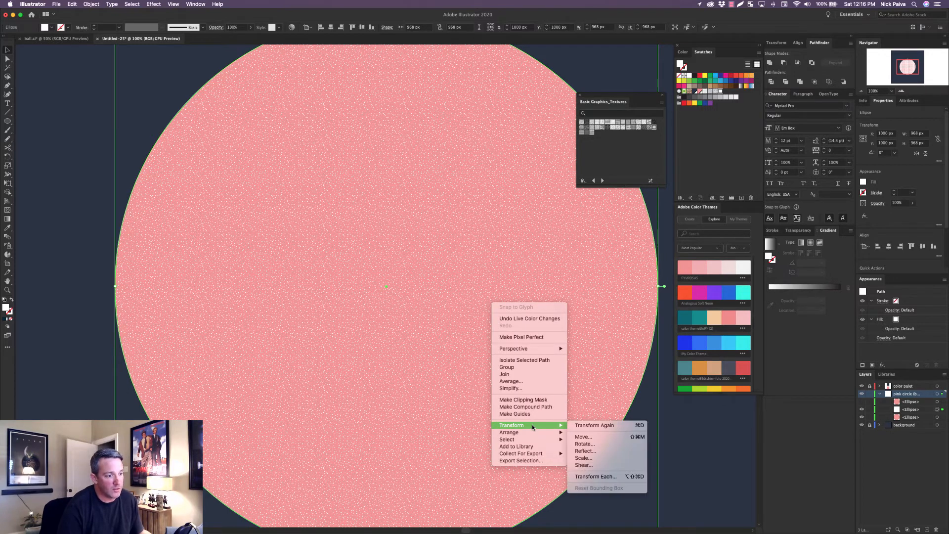
click(603, 459)
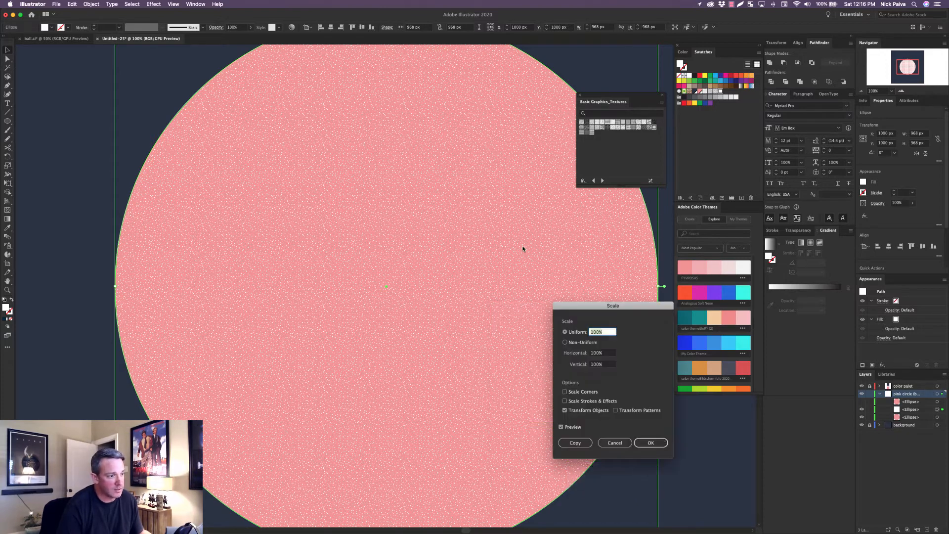
drag(637, 306, 501, 285)
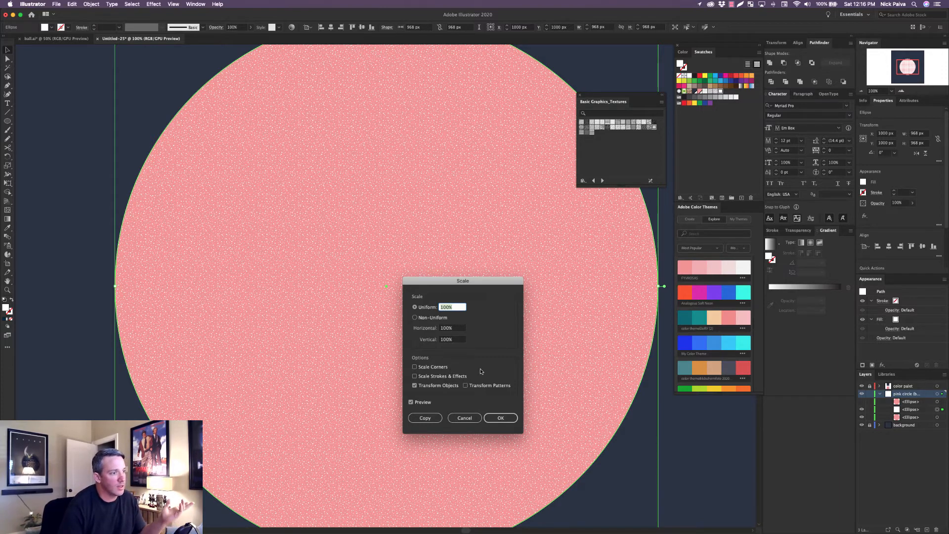
drag(476, 284, 503, 281)
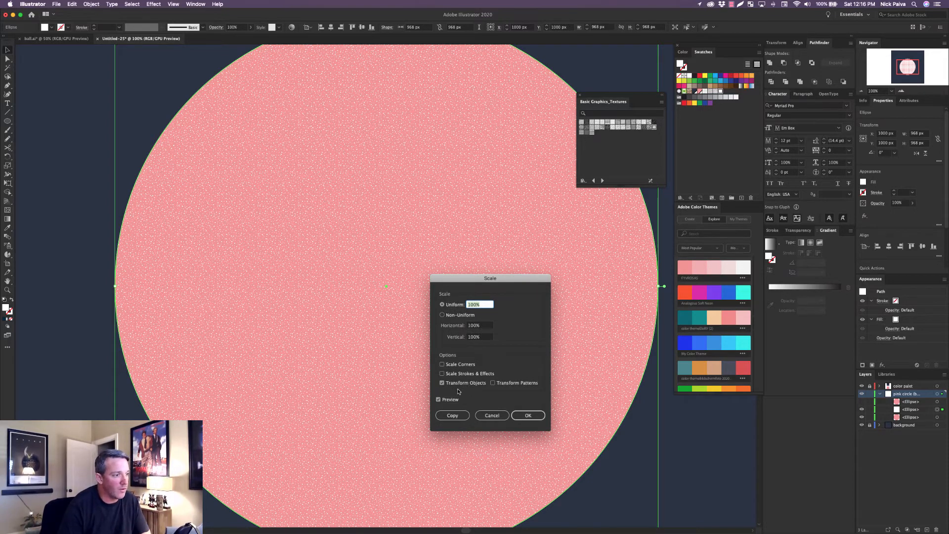
click(443, 383)
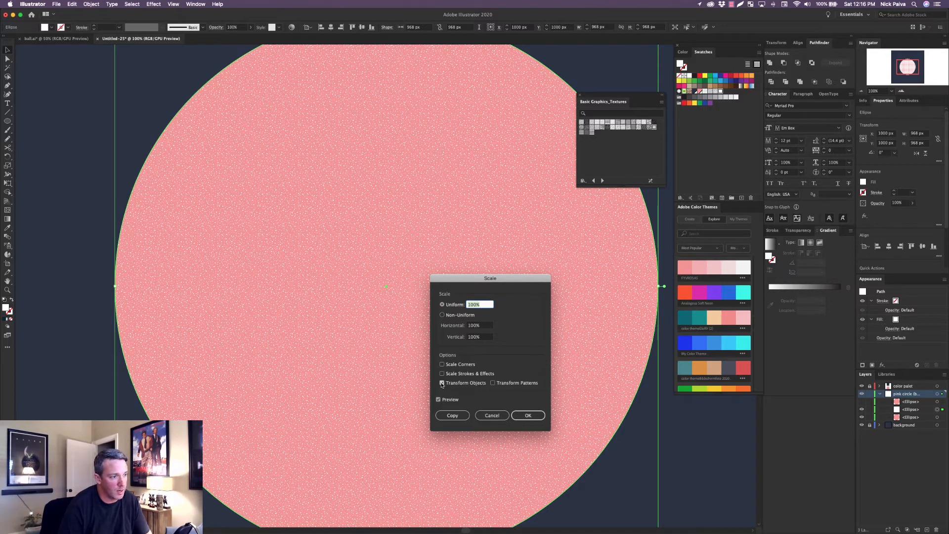
click(536, 384)
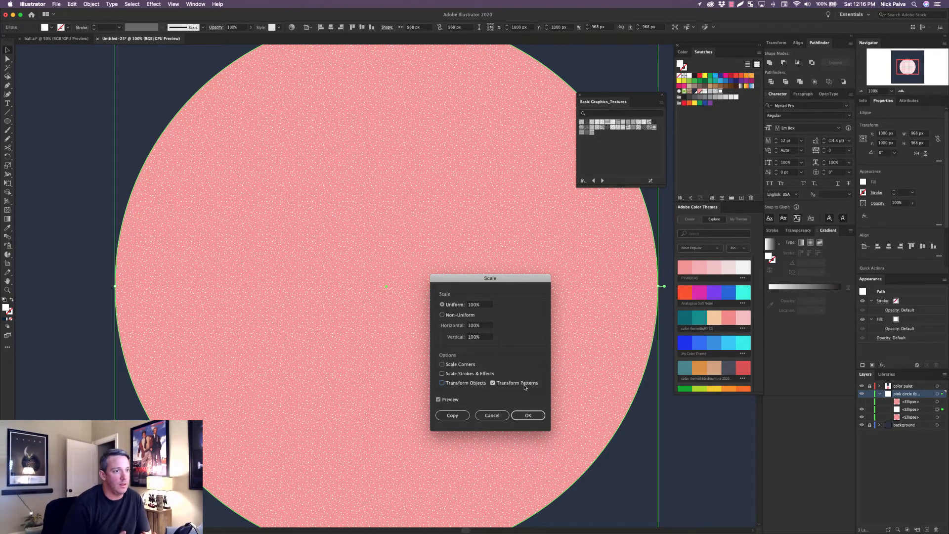
Preview the gravel pattern at uniform scales of 200% and 500%, and return it to 200%.
double_click(476, 305)
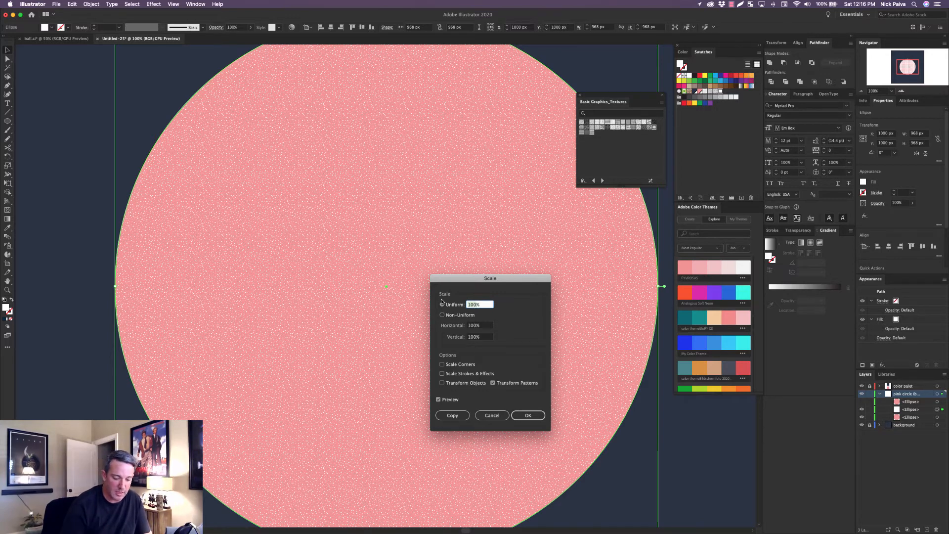
text(200%)
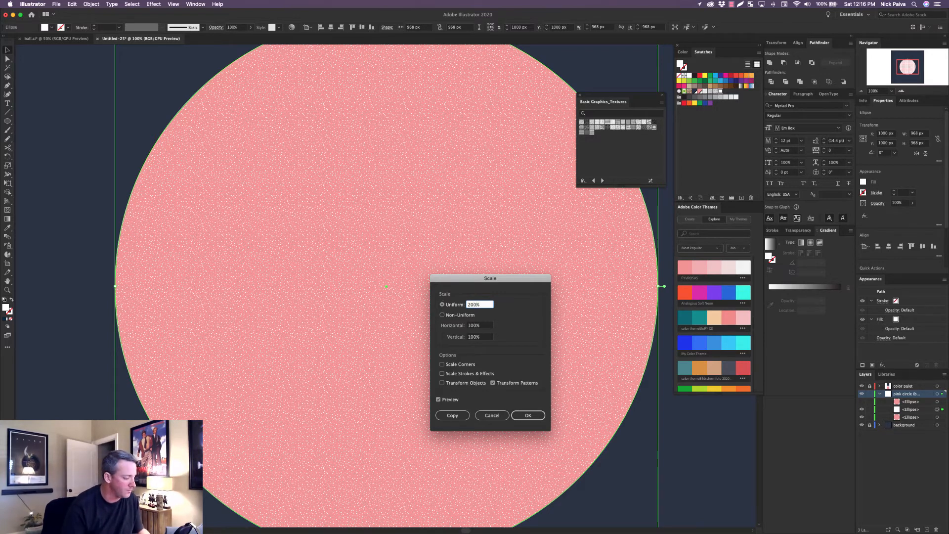
key(Tab)
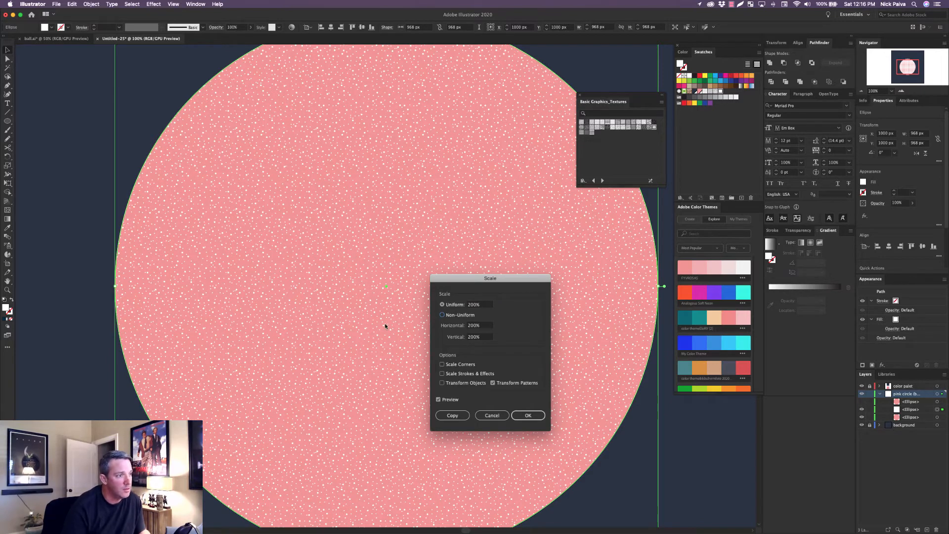
click(474, 305)
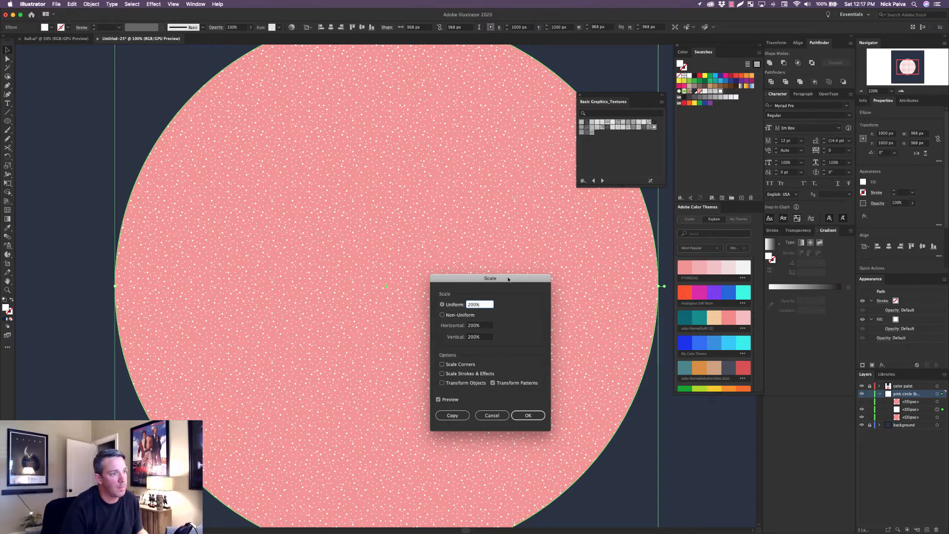
drag(508, 279, 627, 330)
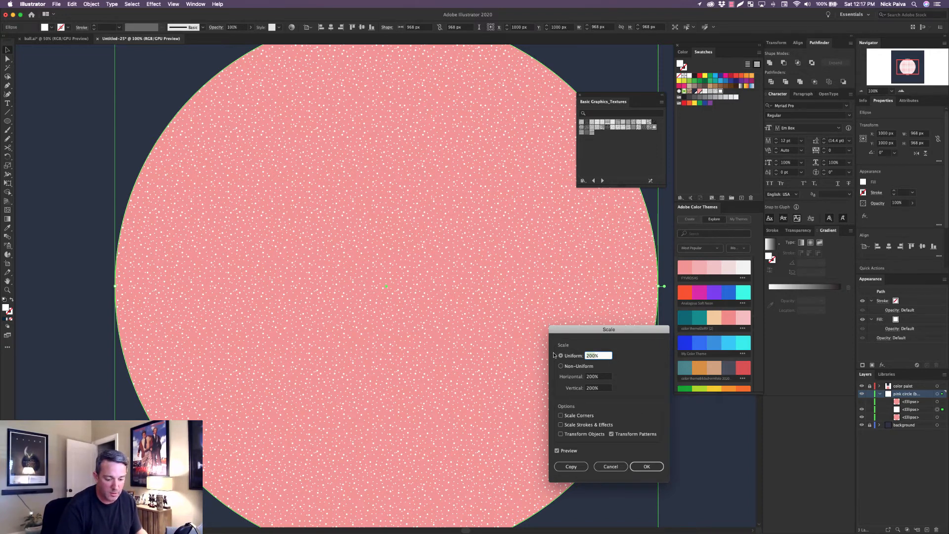
text(500)
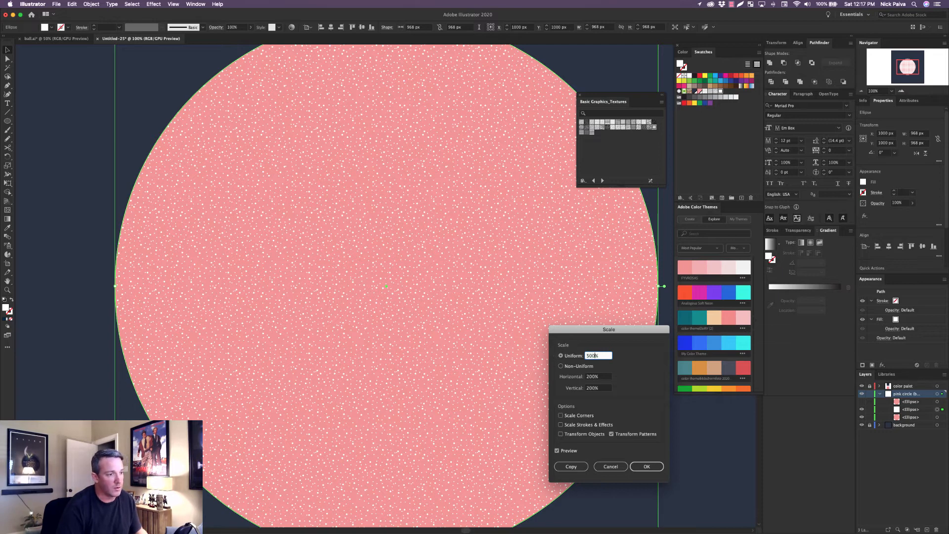
key(Tab)
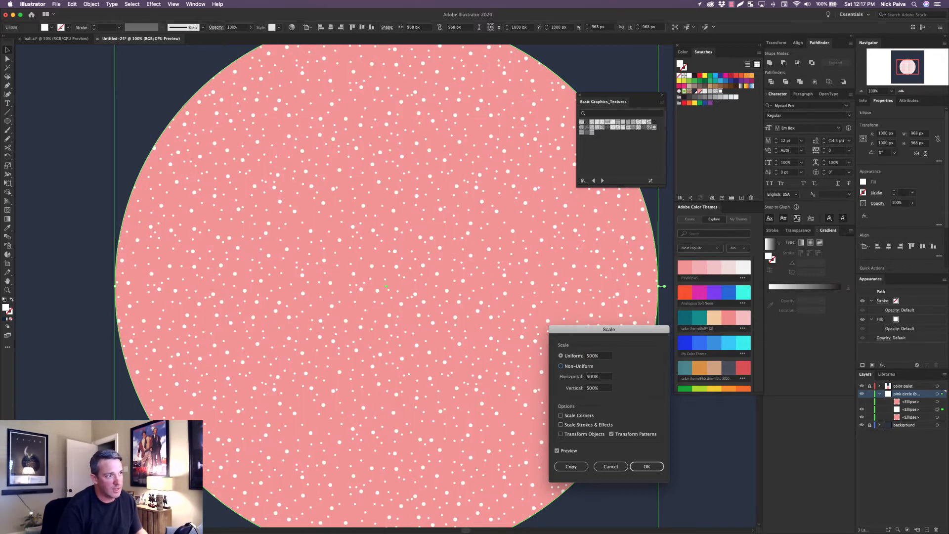
click(595, 356)
double_click(595, 357)
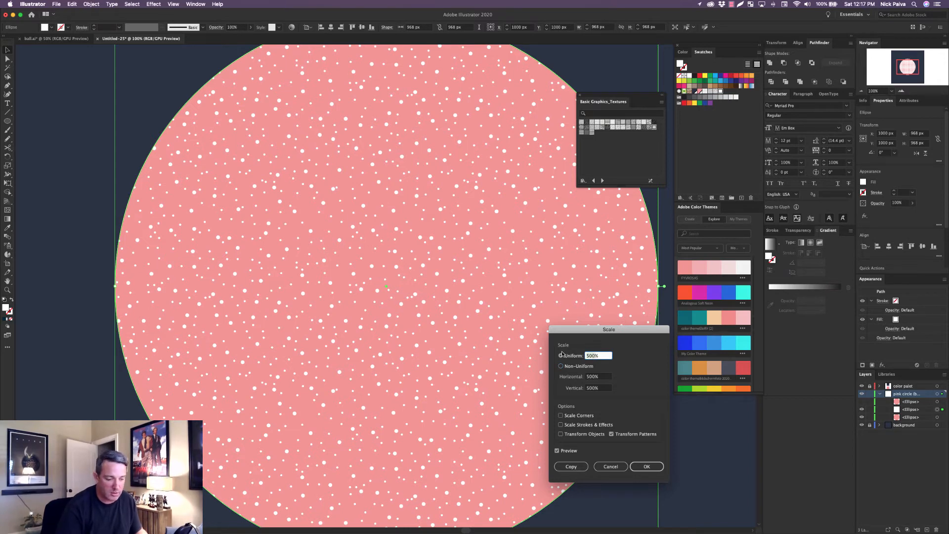
text(200)
key(Tab)
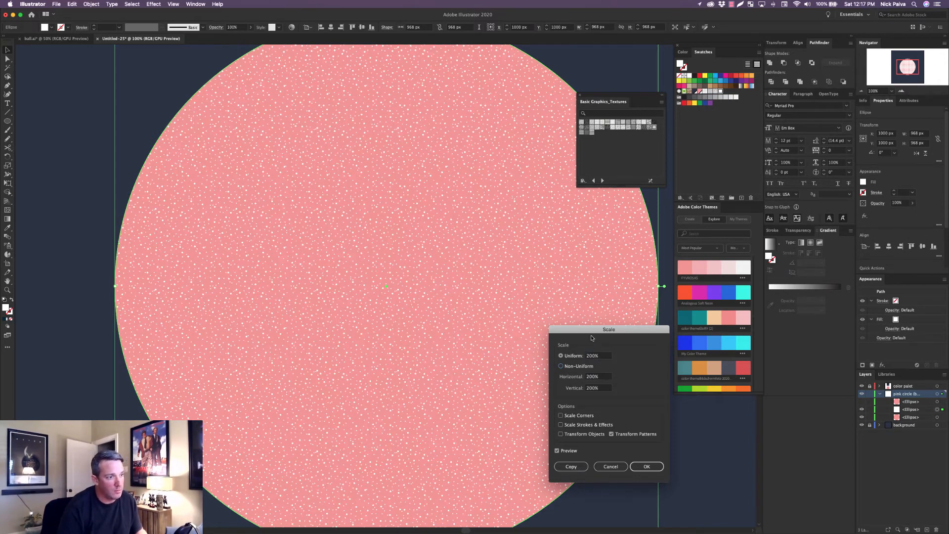
Set the pattern's uniform scale to 150% and apply it to the ellipse.
click(560, 355)
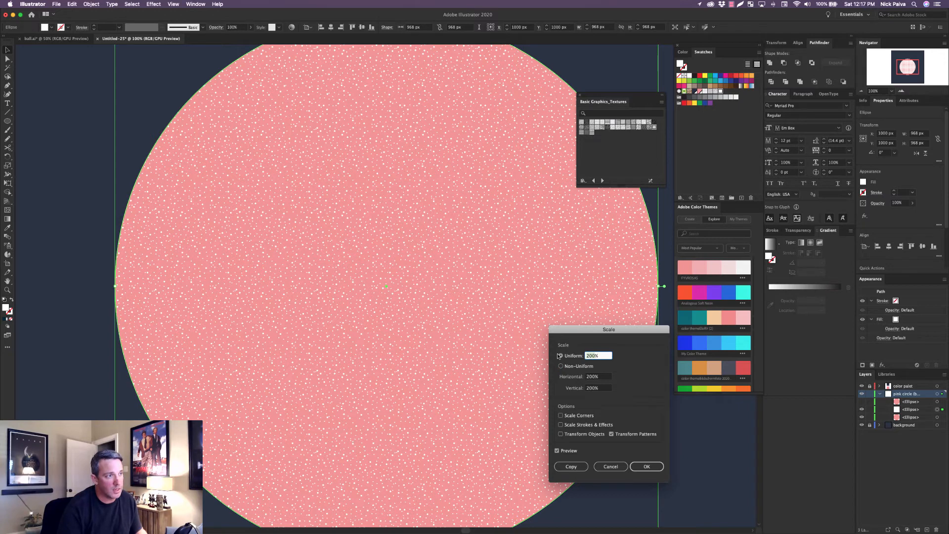
text(150)
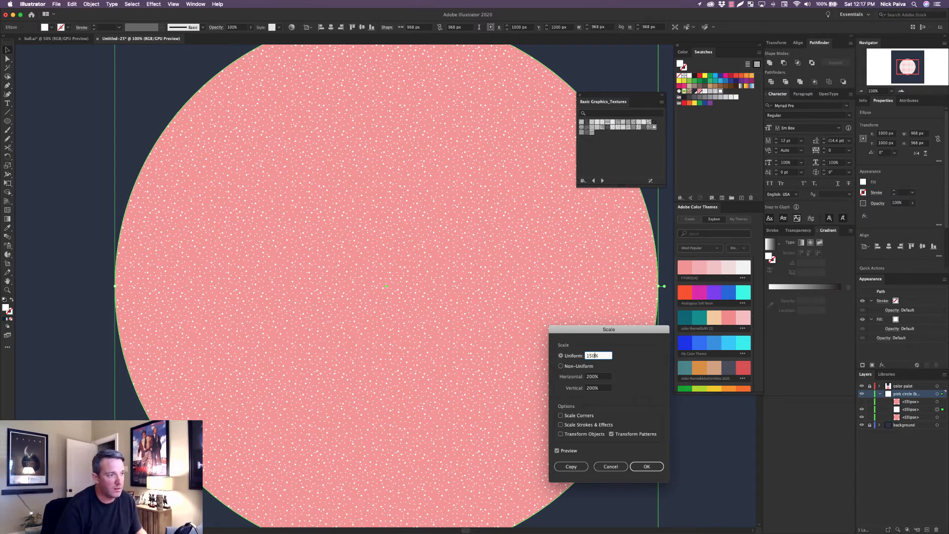
key(Tab)
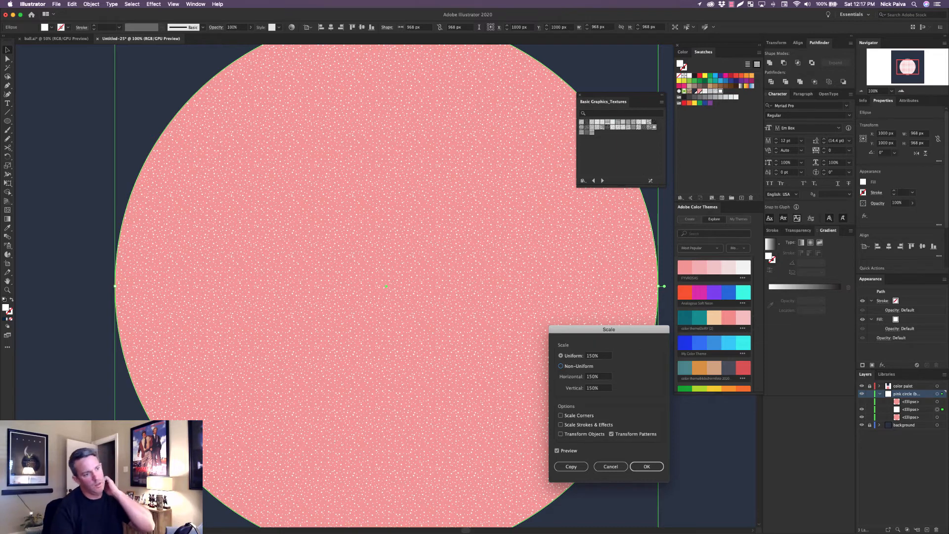
click(649, 466)
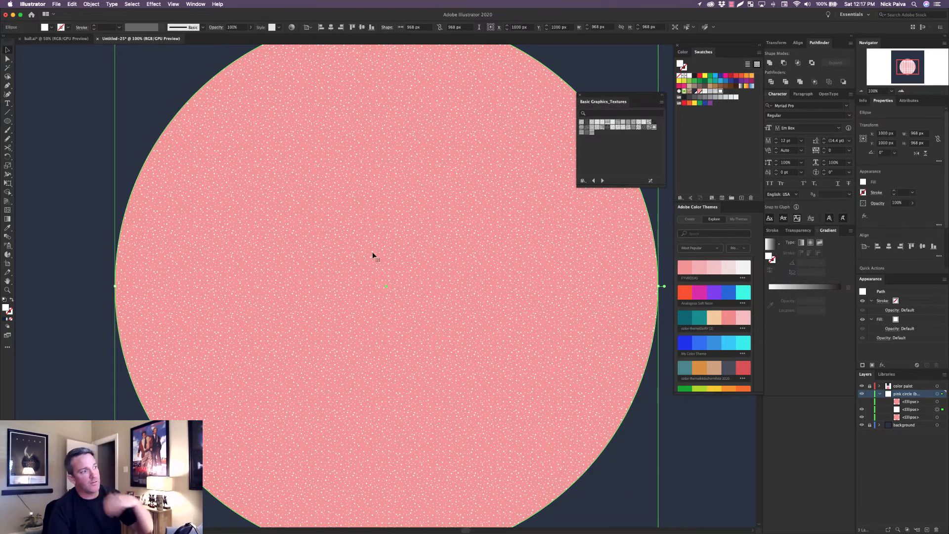
right_click(466, 245)
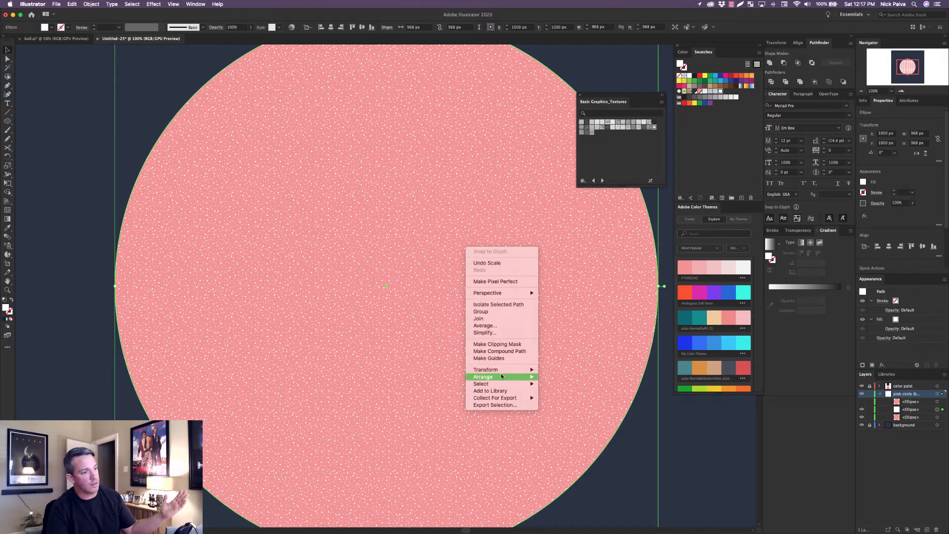
mouse_move(502, 370)
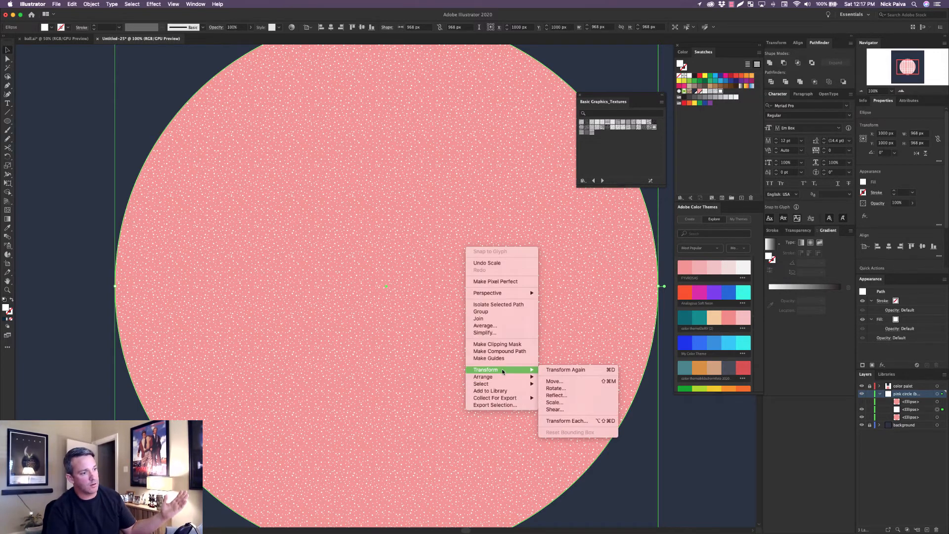
click(572, 406)
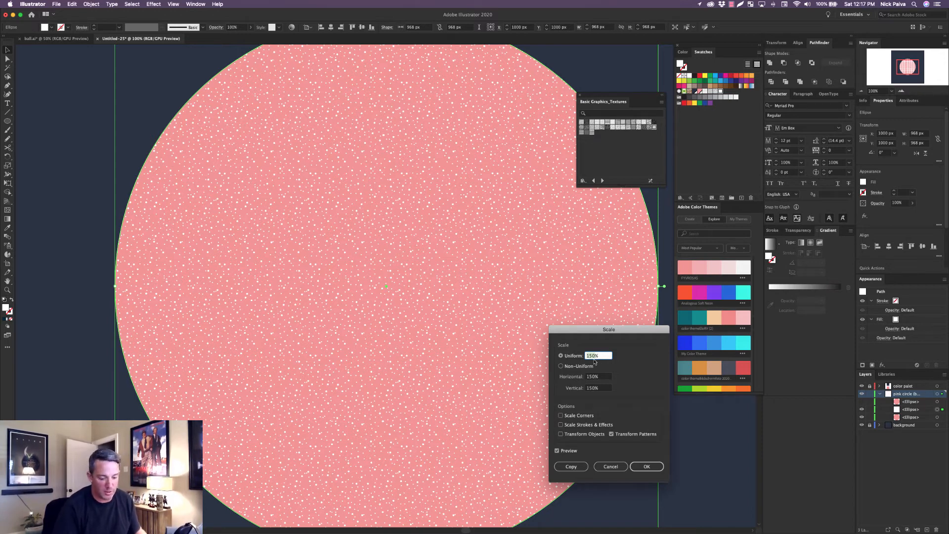
text(100)
key(Tab)
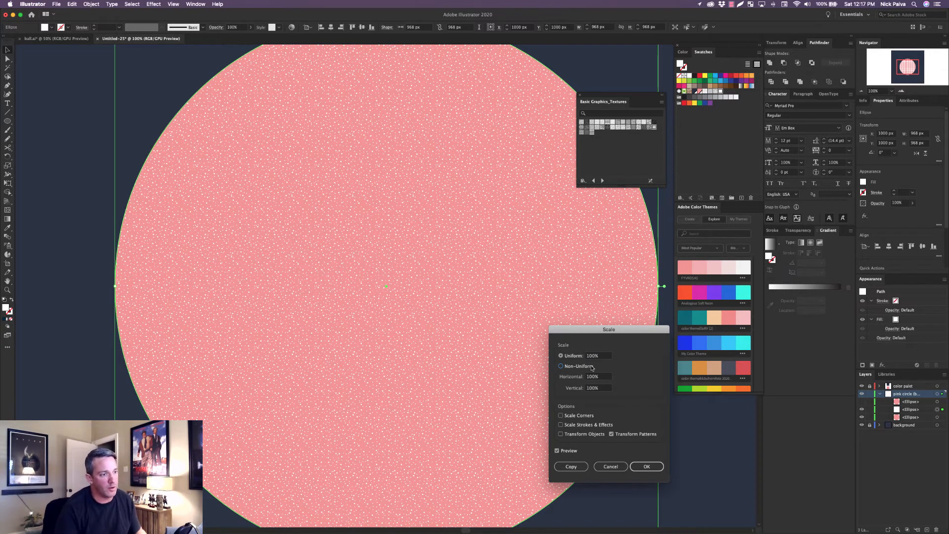
key(shift+Tab)
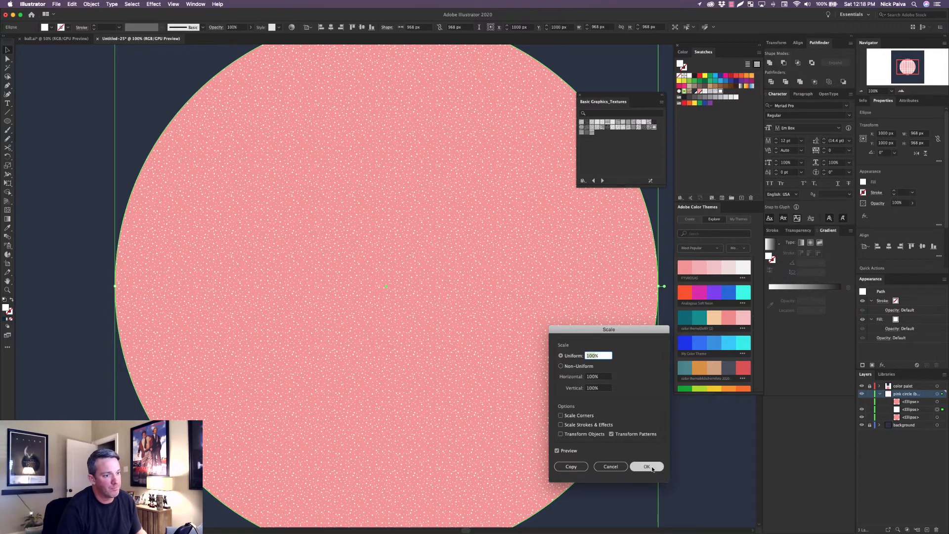
click(621, 467)
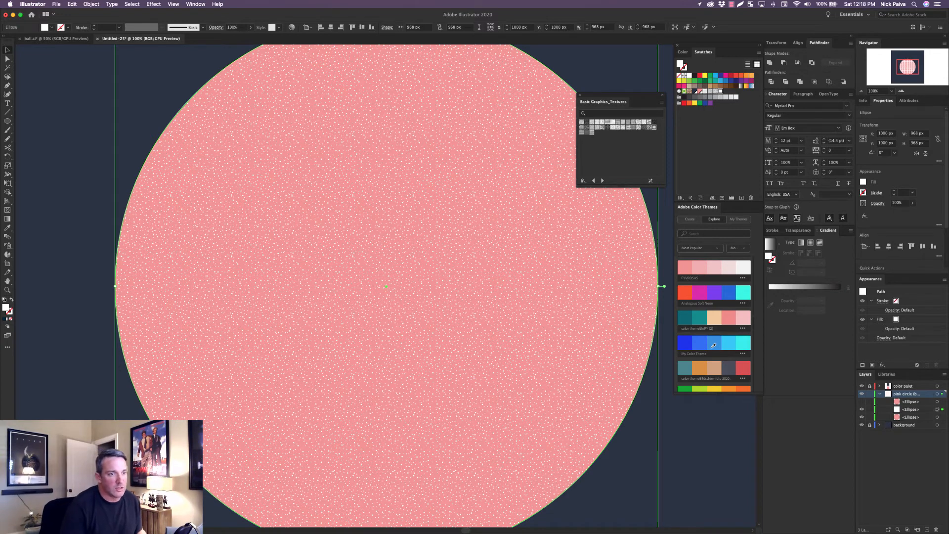
Lower the opacity of the white gravel texture ellipse to 60%.
click(798, 231)
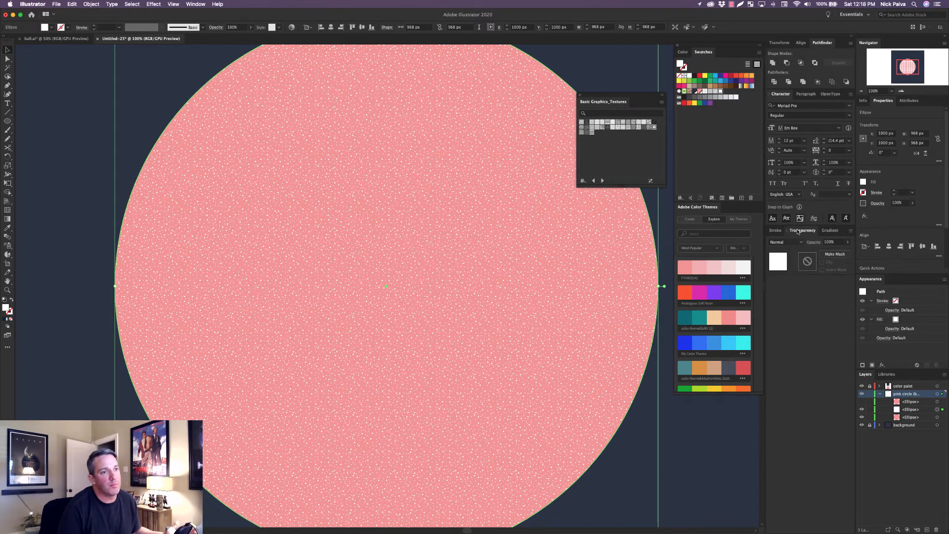
click(848, 242)
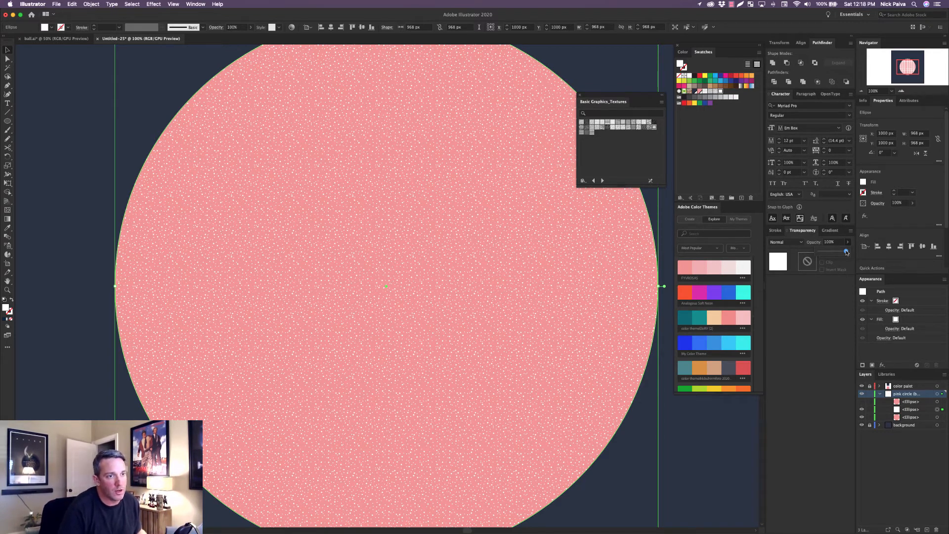
drag(847, 252, 835, 252)
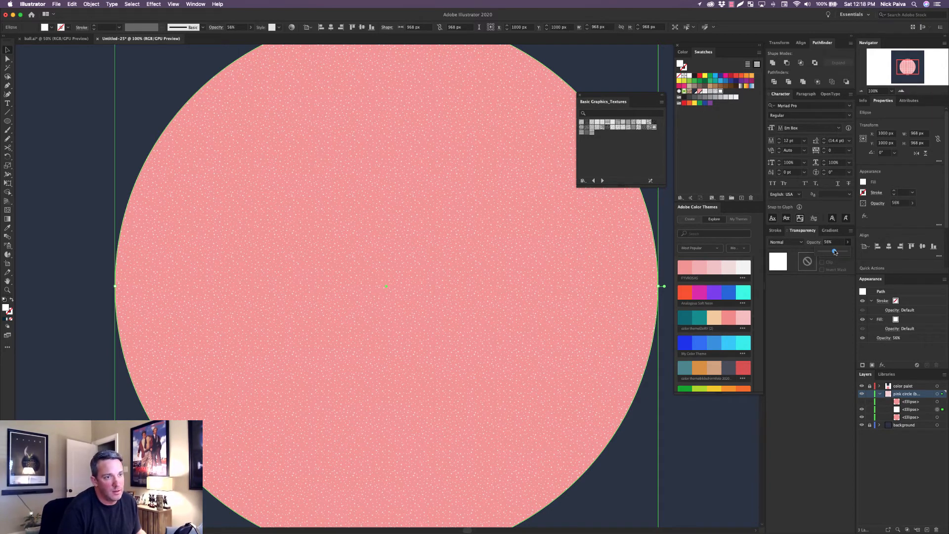
click(828, 242)
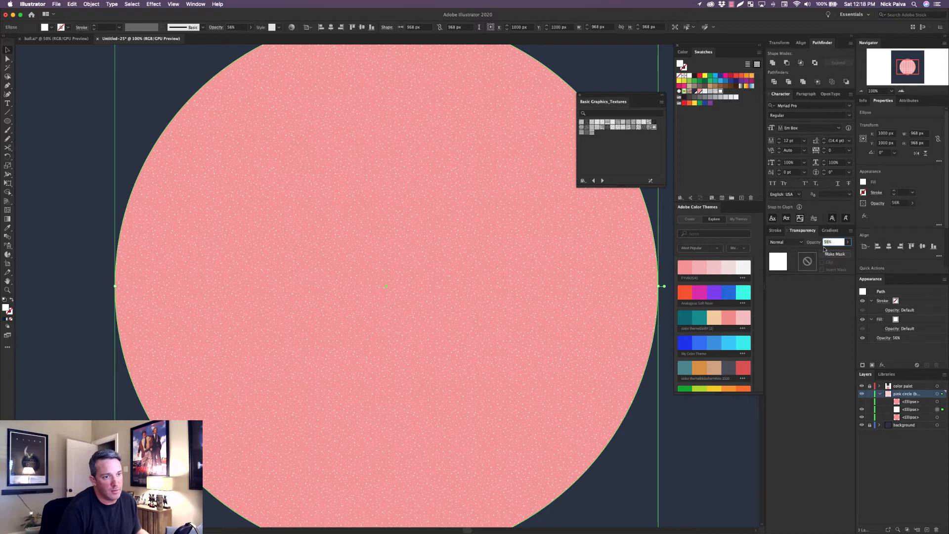
text(60)
key(Return)
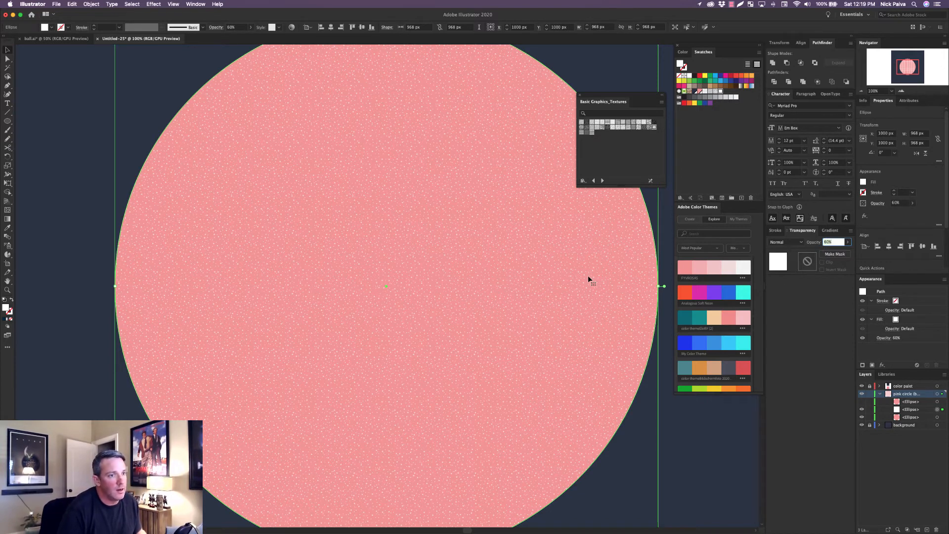
click(72, 162)
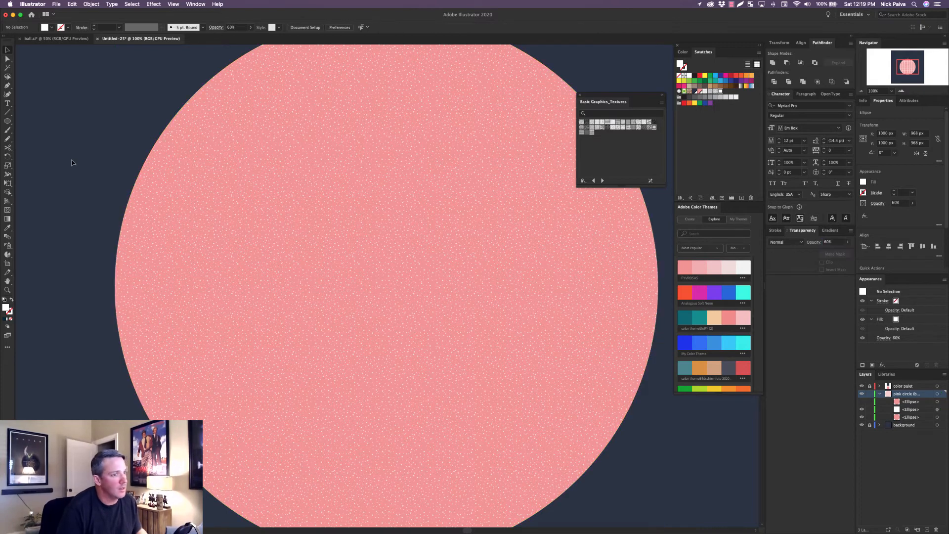
click(393, 279)
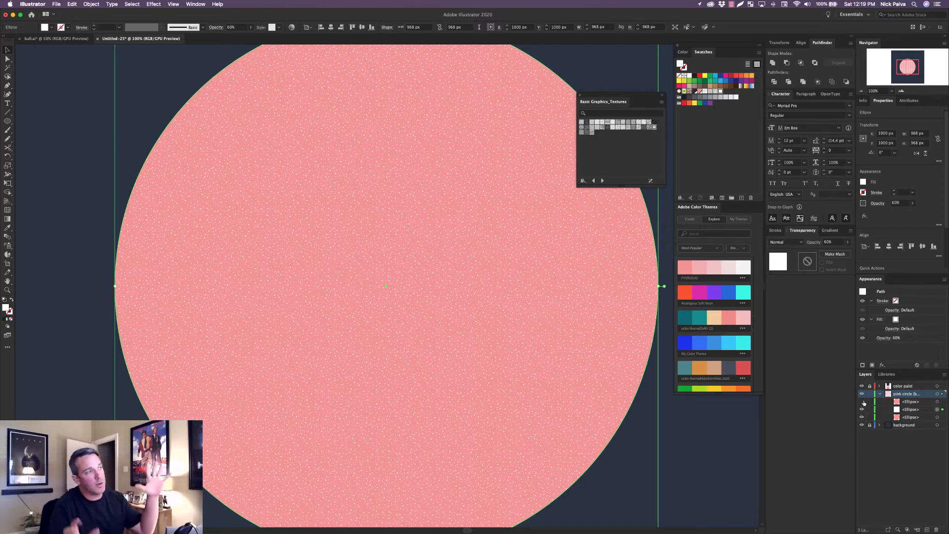
Unhide the top ellipse in the pink circle layer and fill it with a white-to-black radial gradient.
click(67, 39)
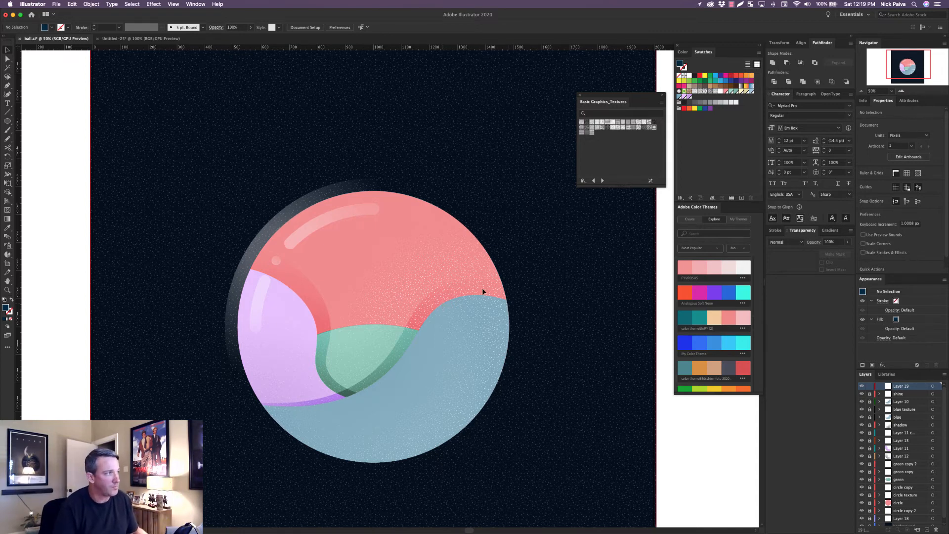
click(141, 39)
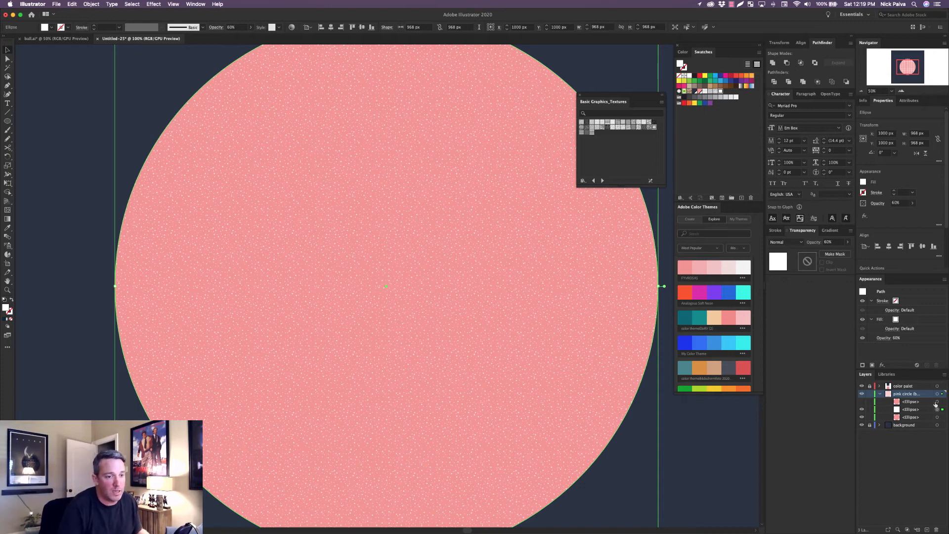
click(862, 402)
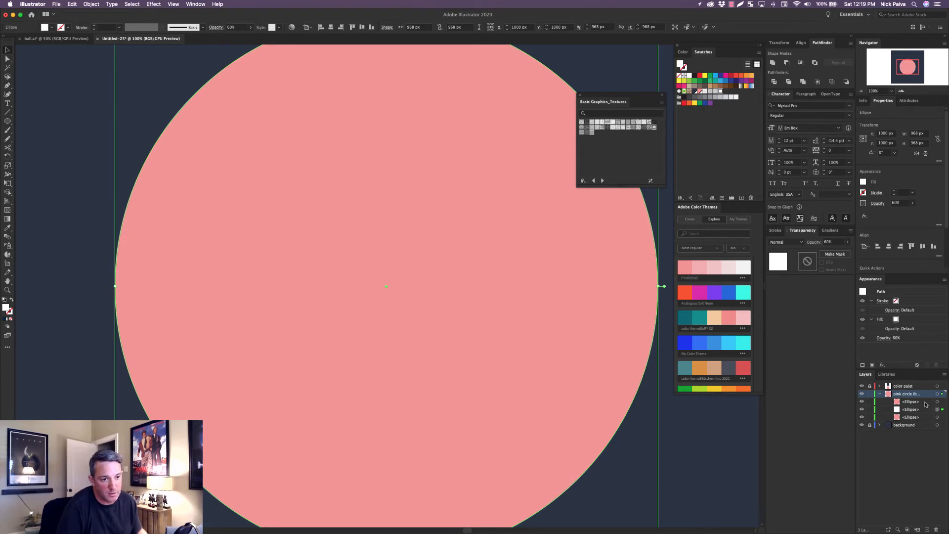
click(943, 402)
click(943, 402)
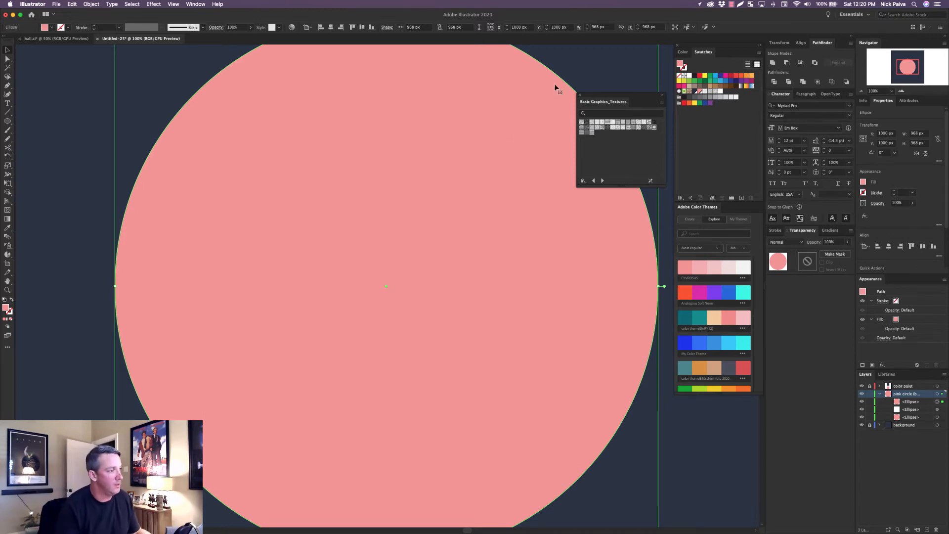
click(7, 320)
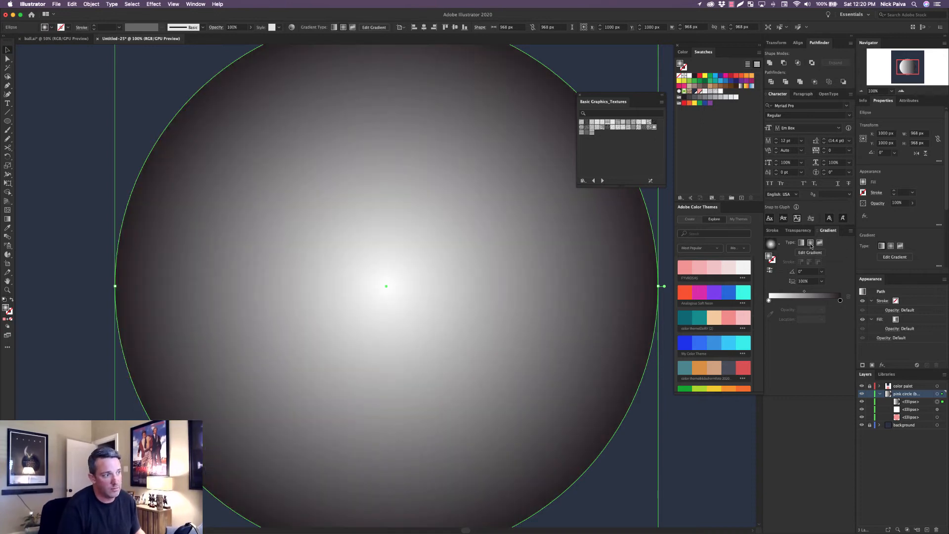
click(811, 243)
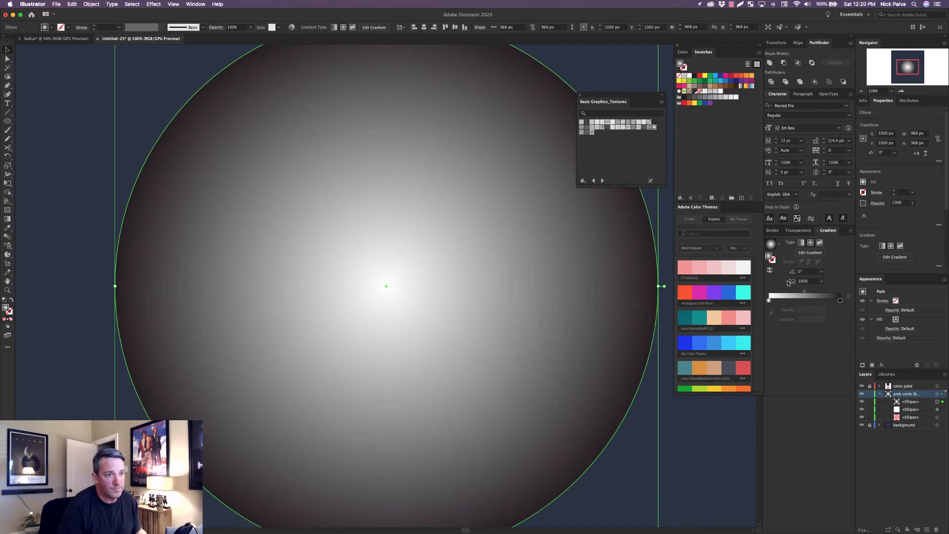
Redraw the top ellipse's radial gradient diagonally, from its lower-right edge to its upper-left edge.
click(817, 252)
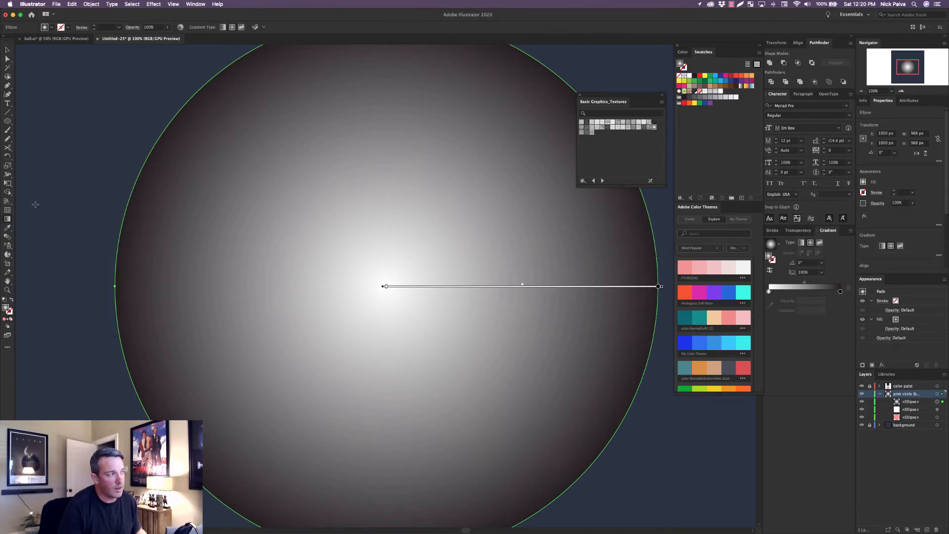
click(7, 50)
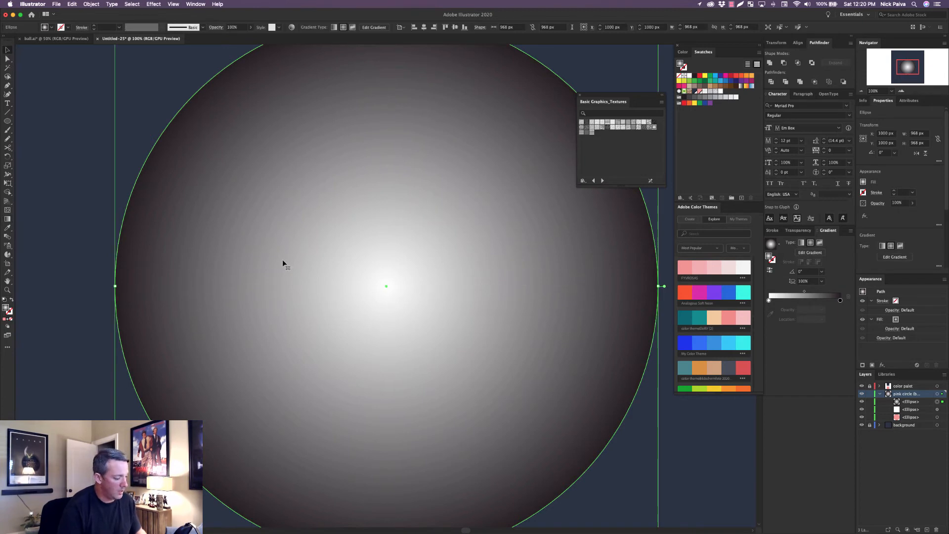
key(g)
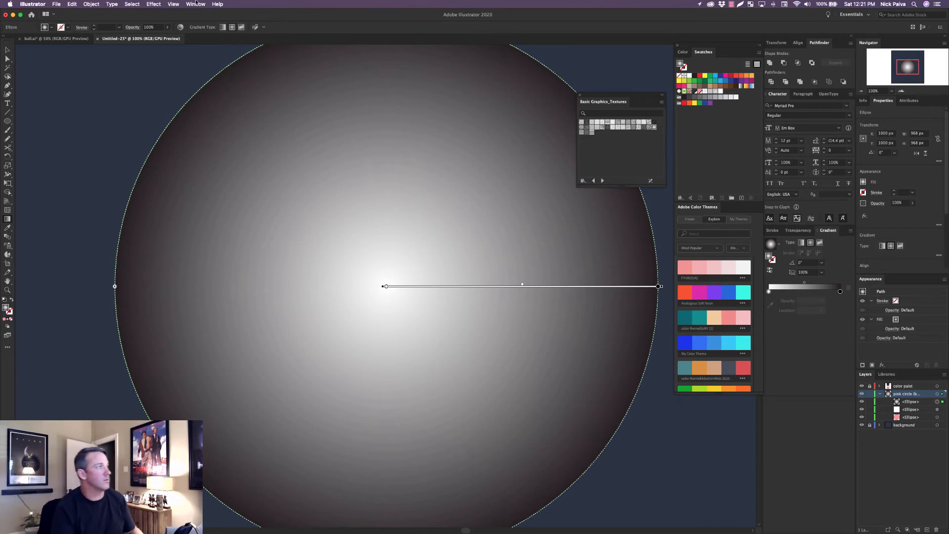
click(46, 39)
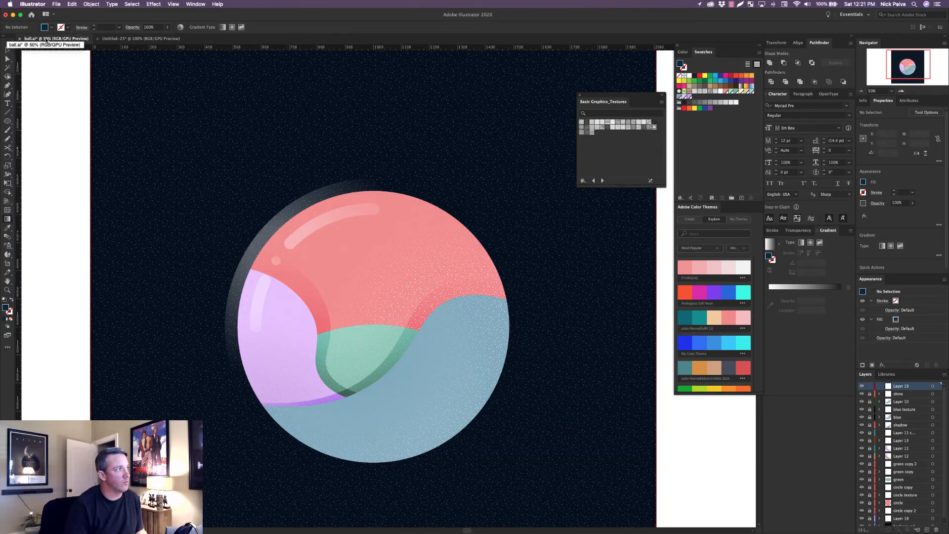
click(149, 40)
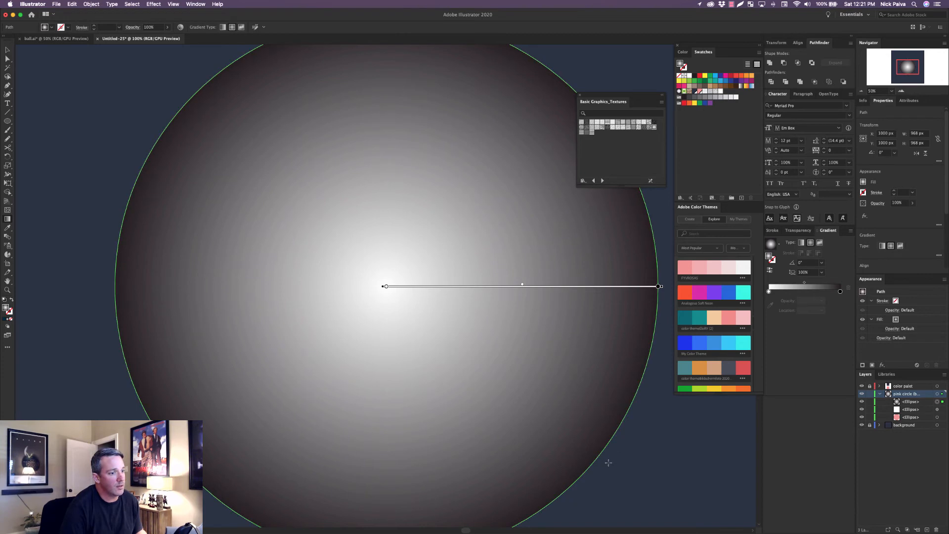
mouse_move(606, 463)
mouse_down()
mouse_move(496, 318)
mouse_move(393, 280)
mouse_move(190, 98)
mouse_up()
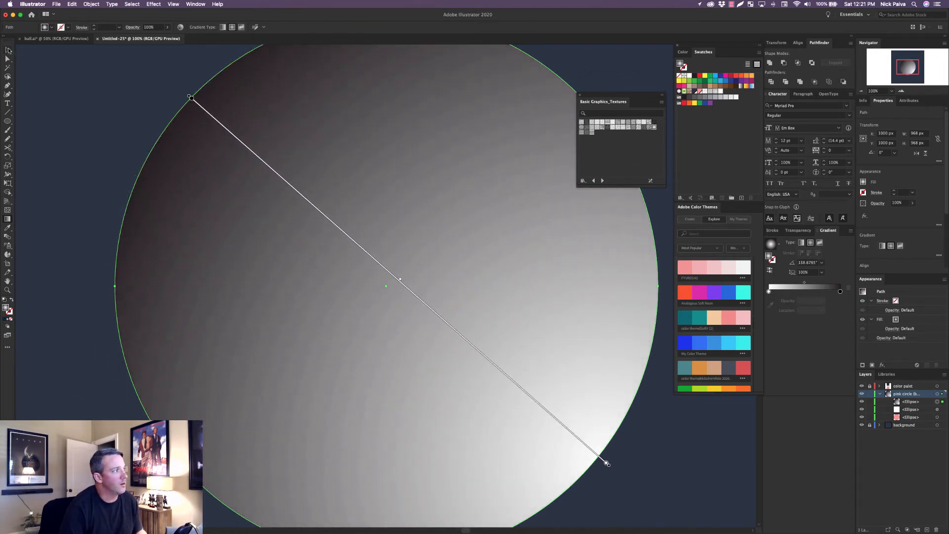
click(8, 50)
key(super+minus)
key(super+minus)
key(super+minus)
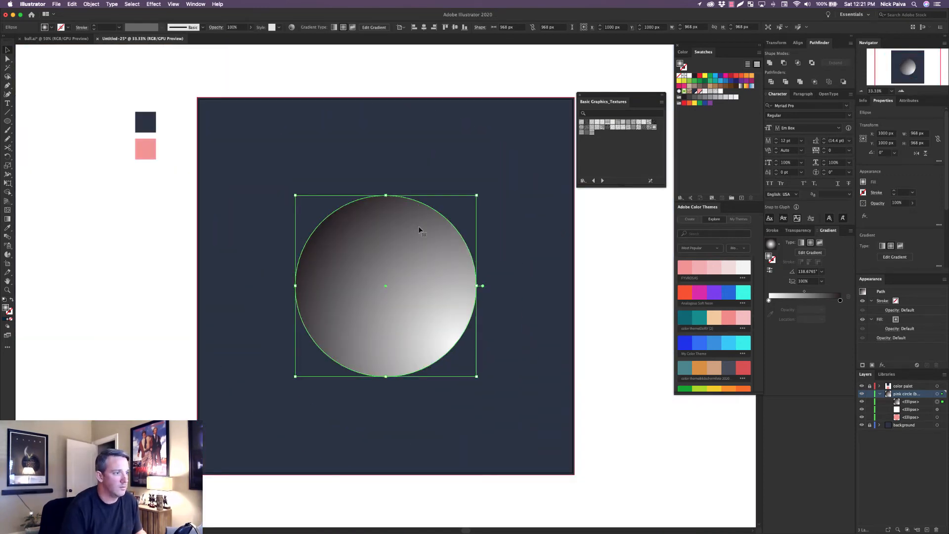
click(655, 441)
Shrink the ellipse's radial gradient and move its white center toward the middle of the circle.
click(390, 302)
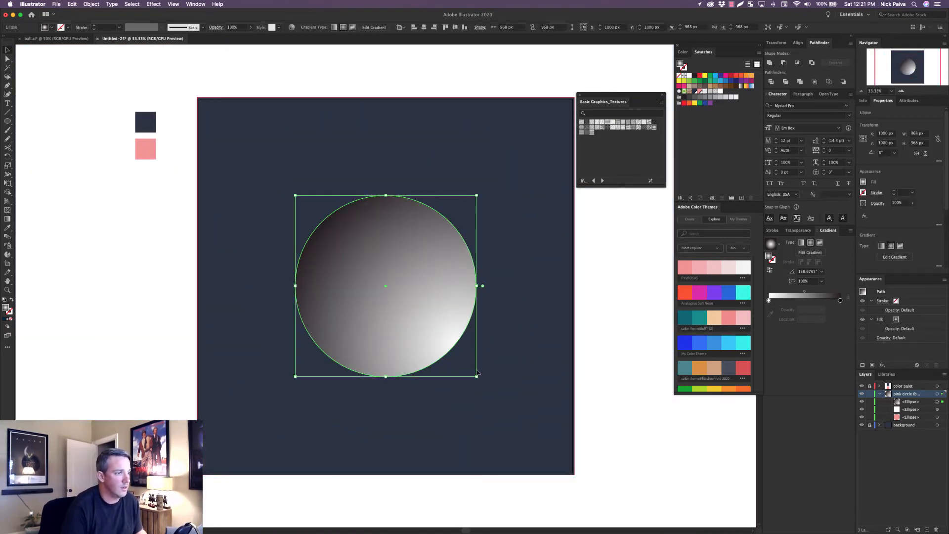
key(g)
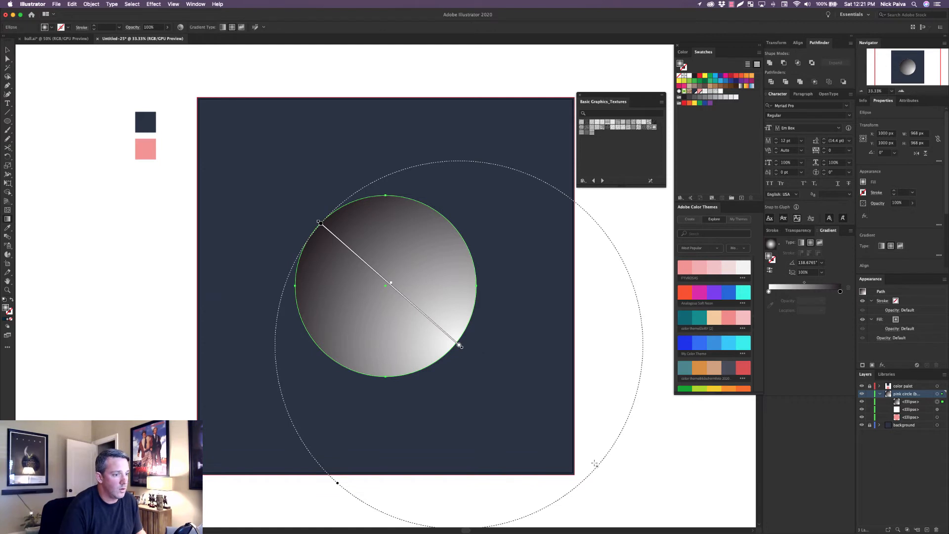
drag(598, 468, 523, 398)
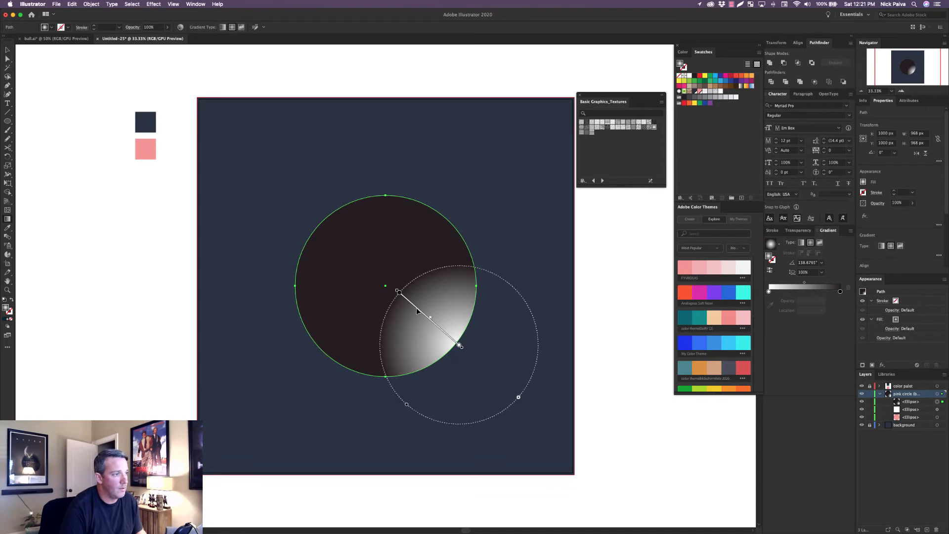
drag(417, 309, 363, 262)
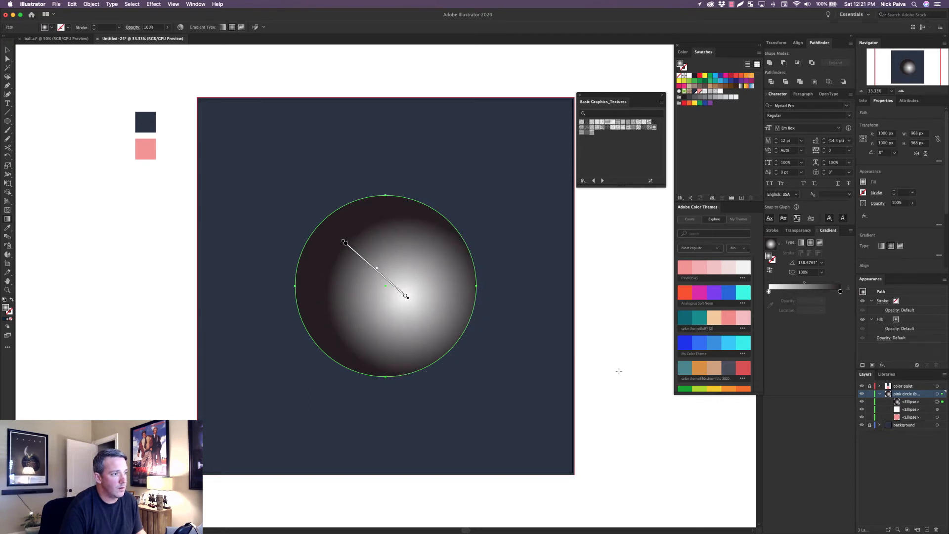
click(8, 50)
click(38, 93)
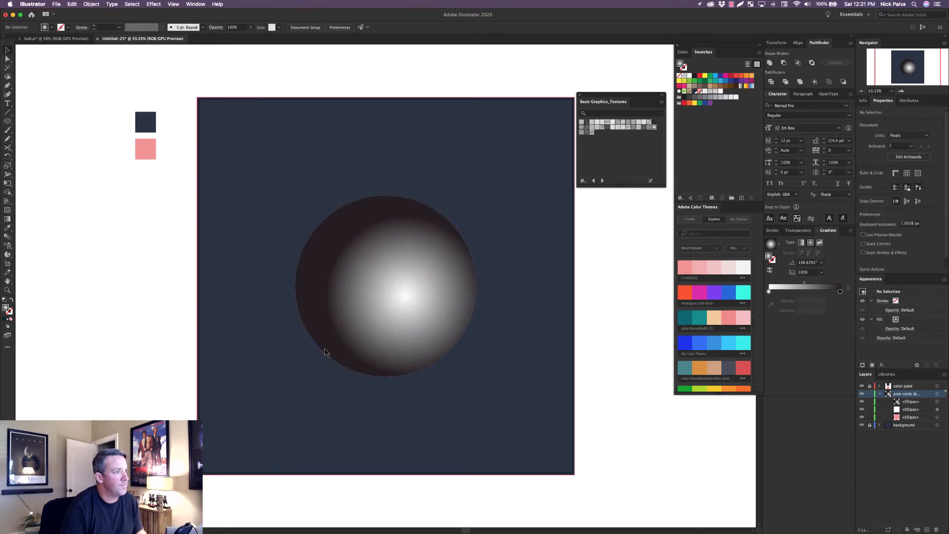
Redraw the ellipse's radial gradient from inside its lower-right area up to its upper-left area.
click(403, 321)
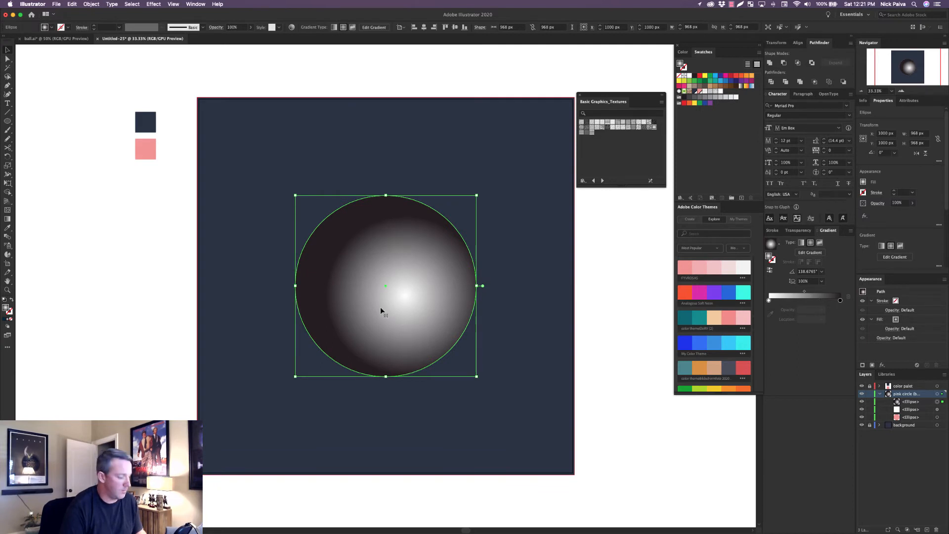
key(g)
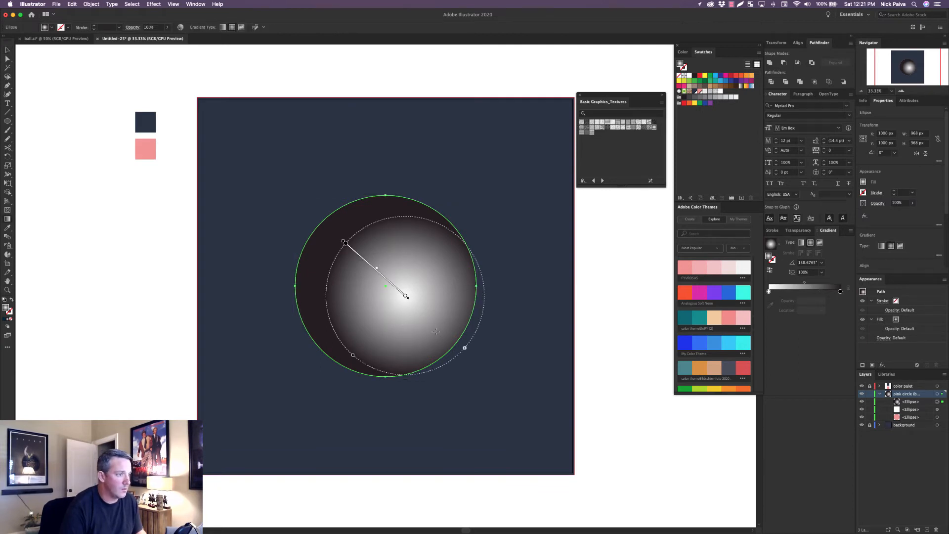
drag(436, 331, 365, 247)
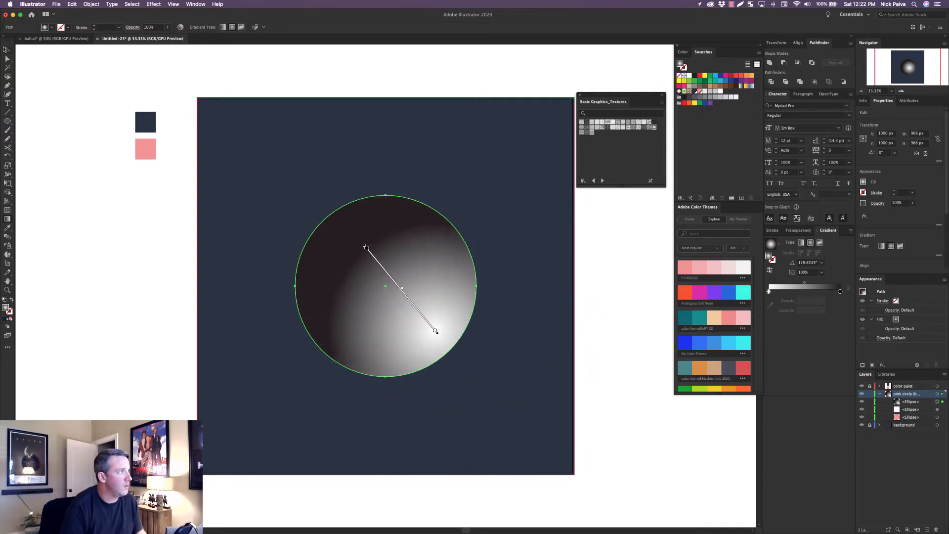
click(6, 49)
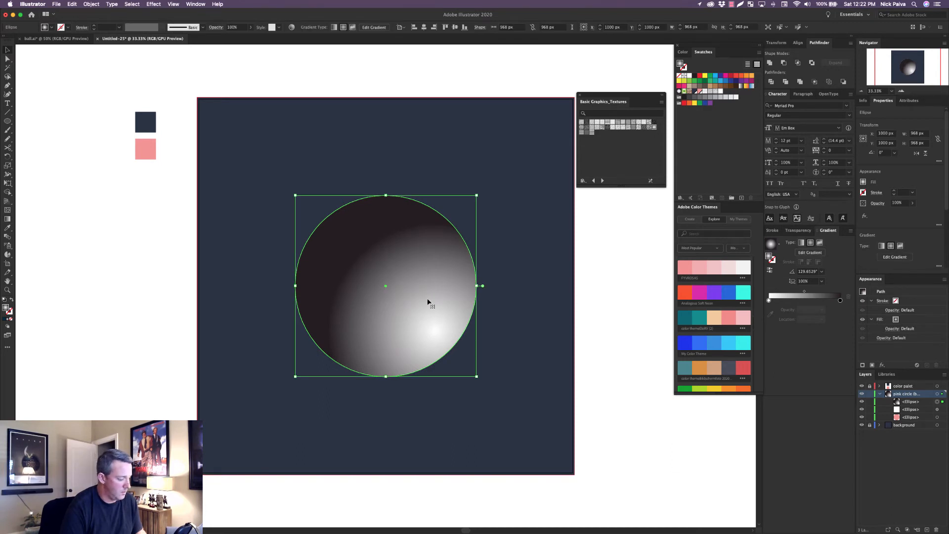
key(g)
drag(398, 276, 339, 214)
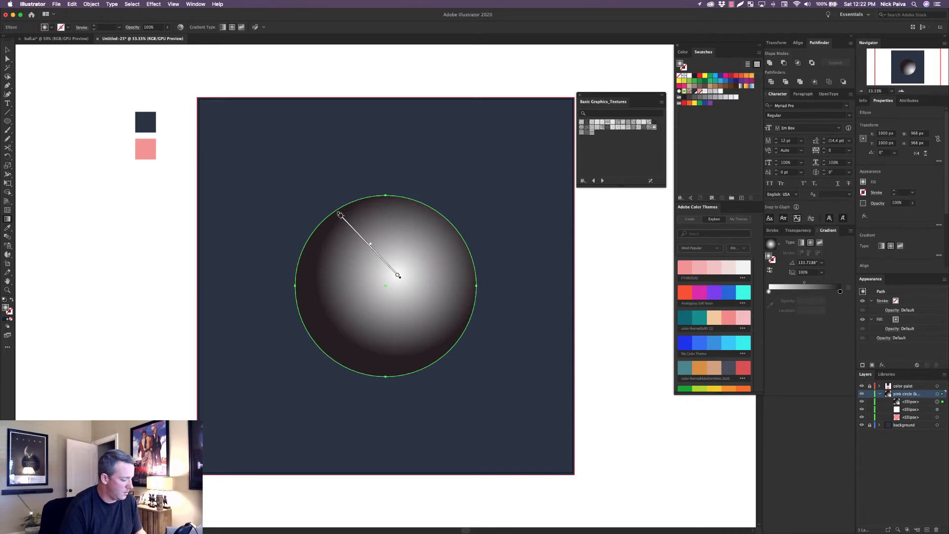
key(super+z)
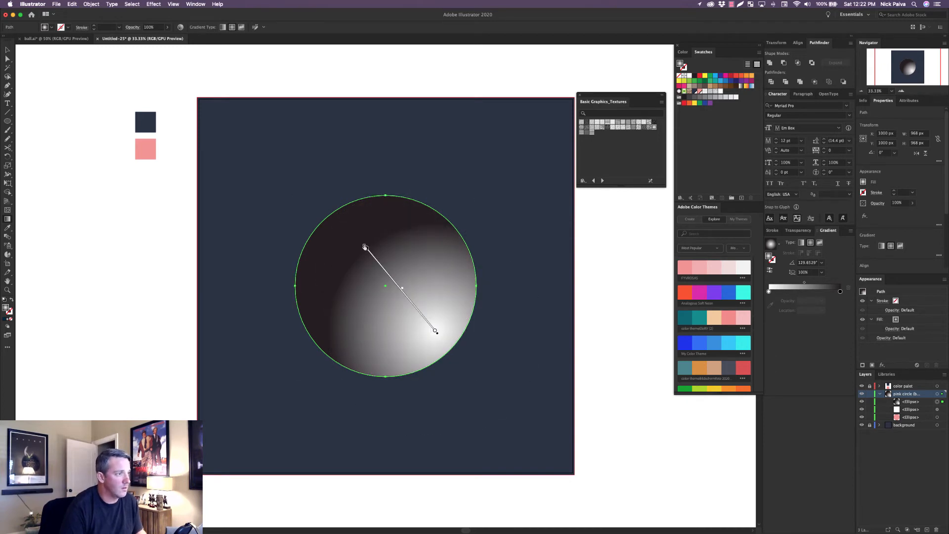
Shift the top ellipse's radial gradient up and to the left, toward the circle's center, and deselect the ellipse.
click(366, 248)
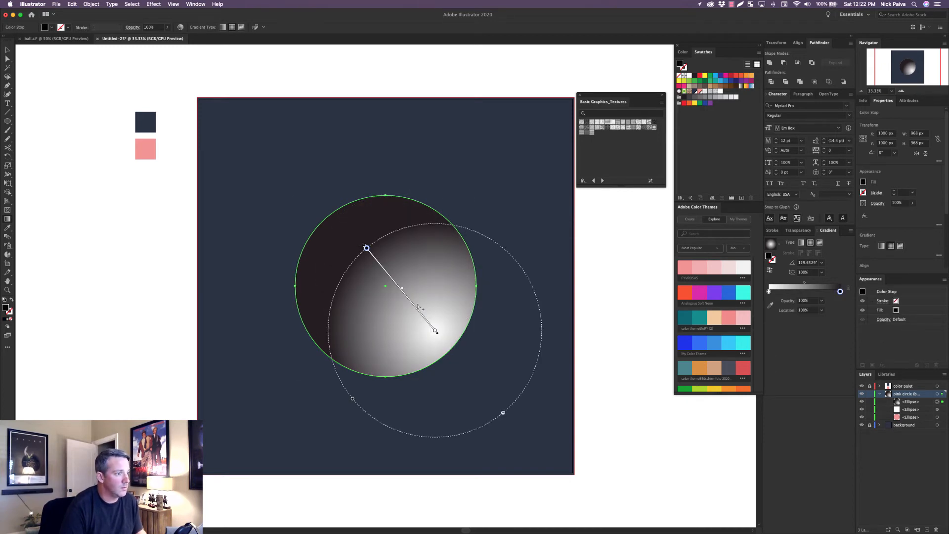
drag(423, 319, 406, 296)
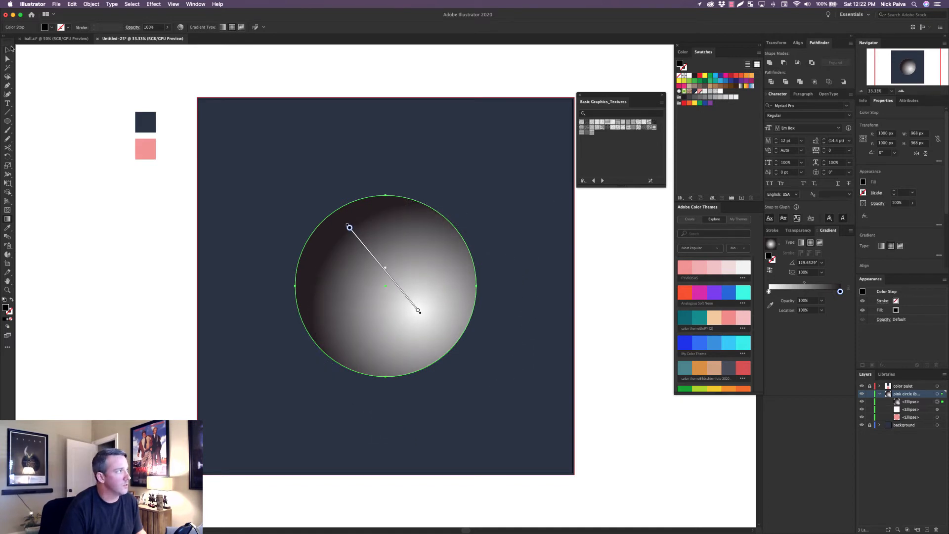
key(v)
click(628, 330)
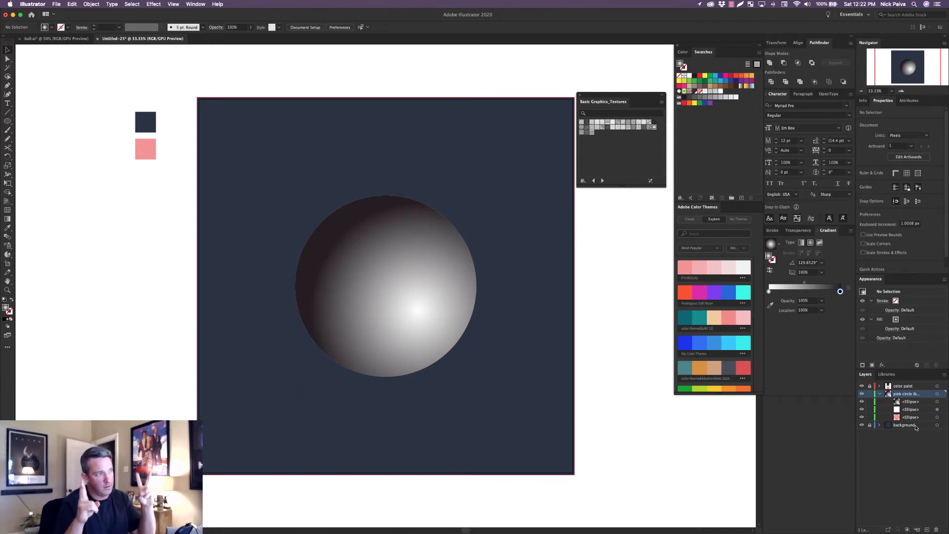
Make an opacity mask on the white texture ellipse from the gradient ellipse above it.
click(943, 404)
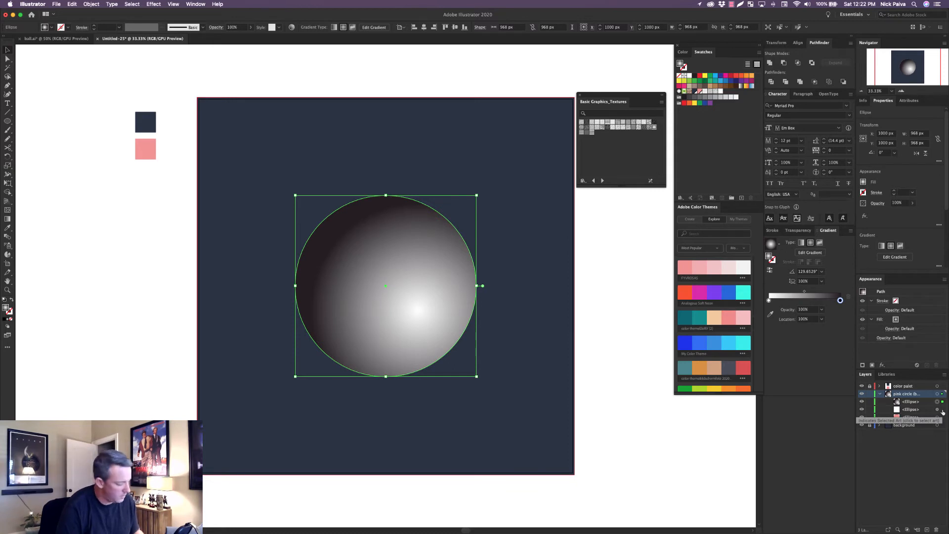
shift+click(942, 410)
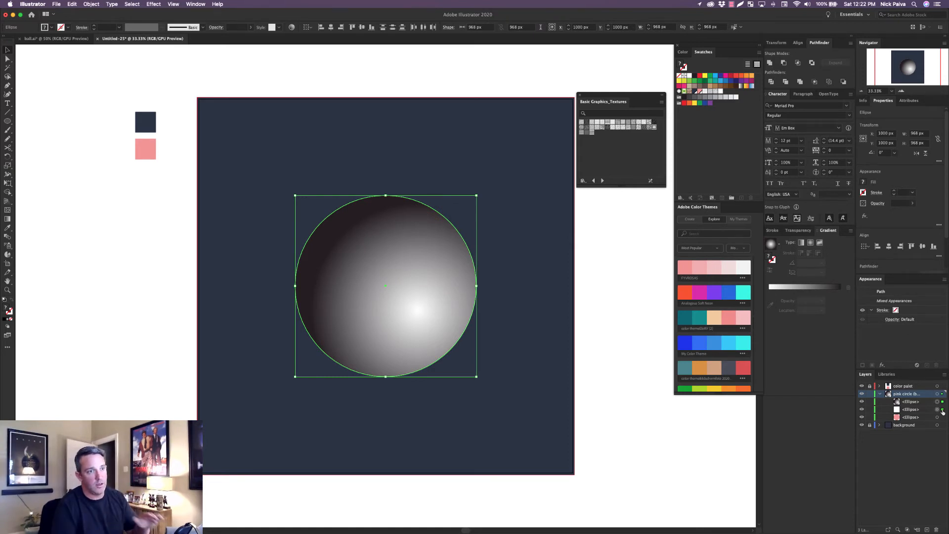
click(800, 231)
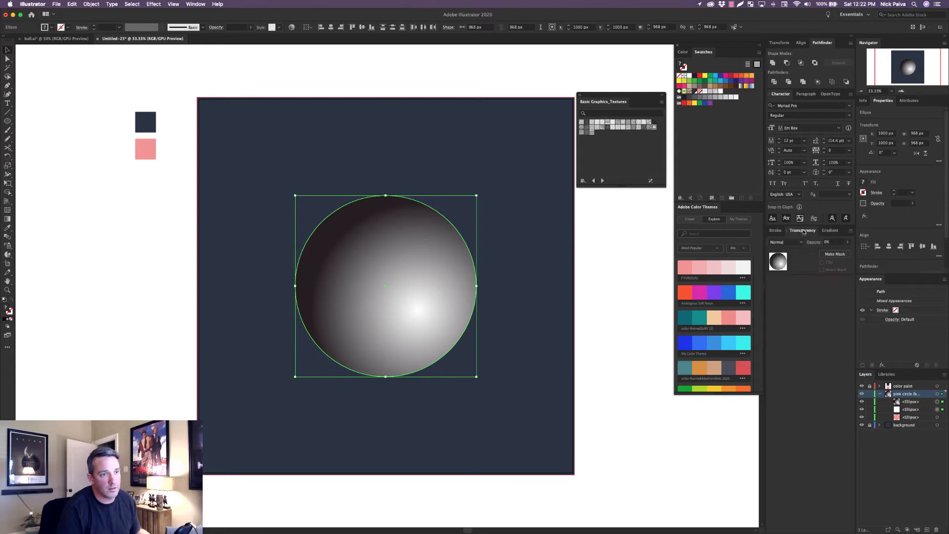
click(835, 254)
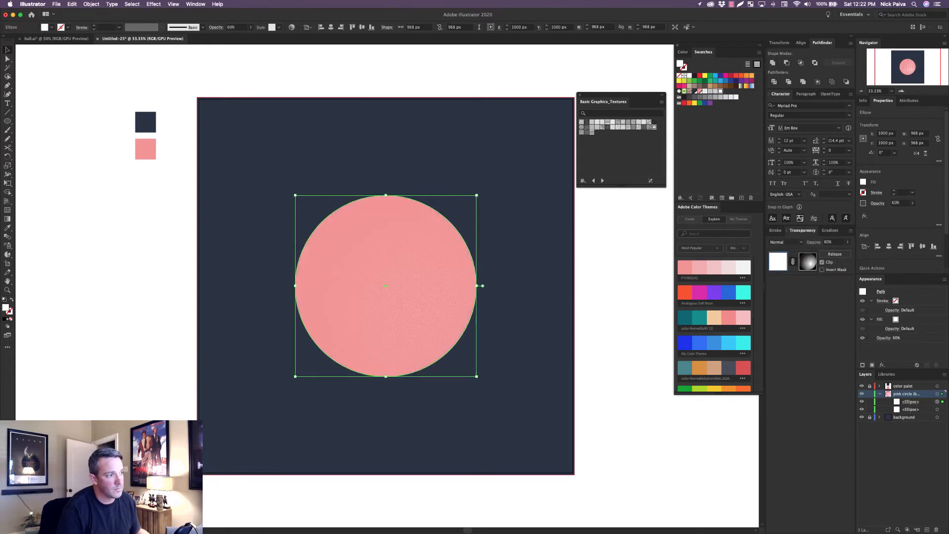
key(super+equal)
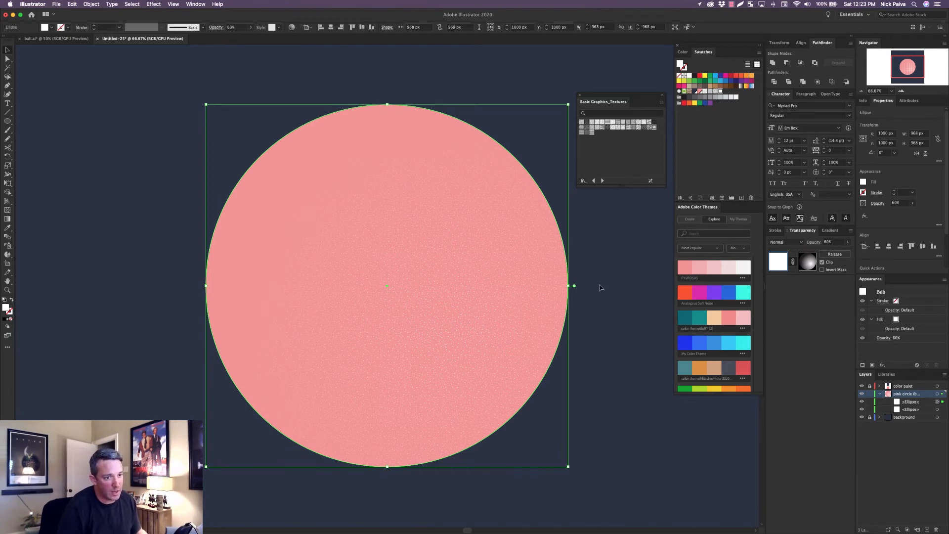
Inspect the texture and its mask separately, releasing and remaking the opacity mask to compare, and leave the mask released.
click(809, 265)
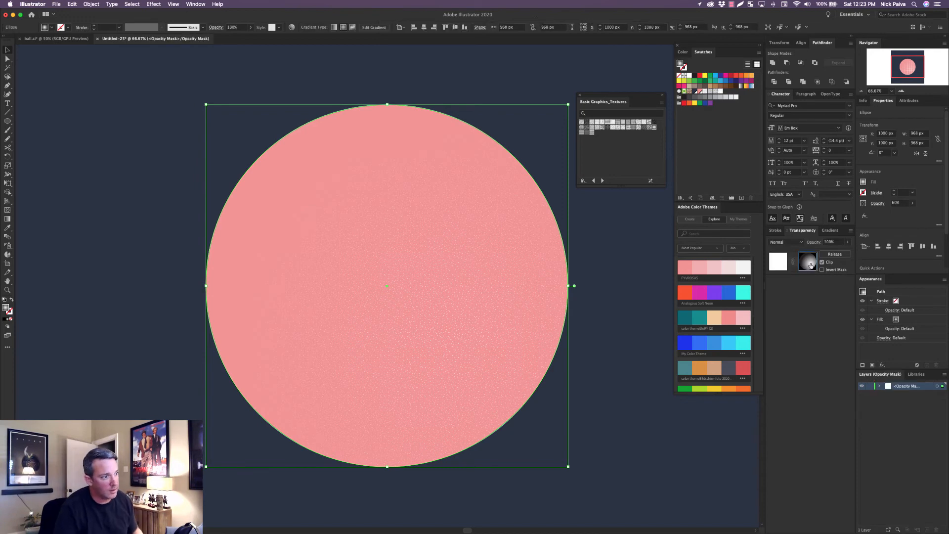
click(780, 266)
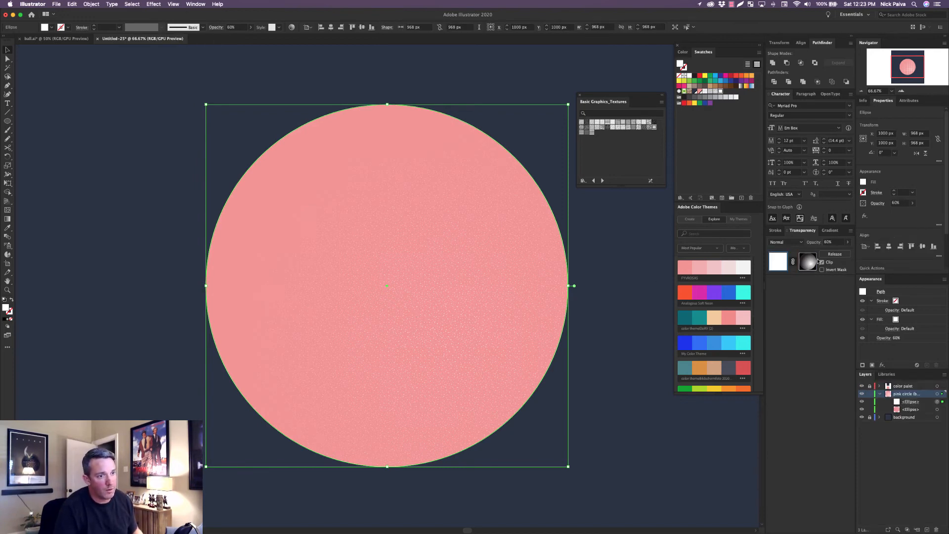
click(835, 254)
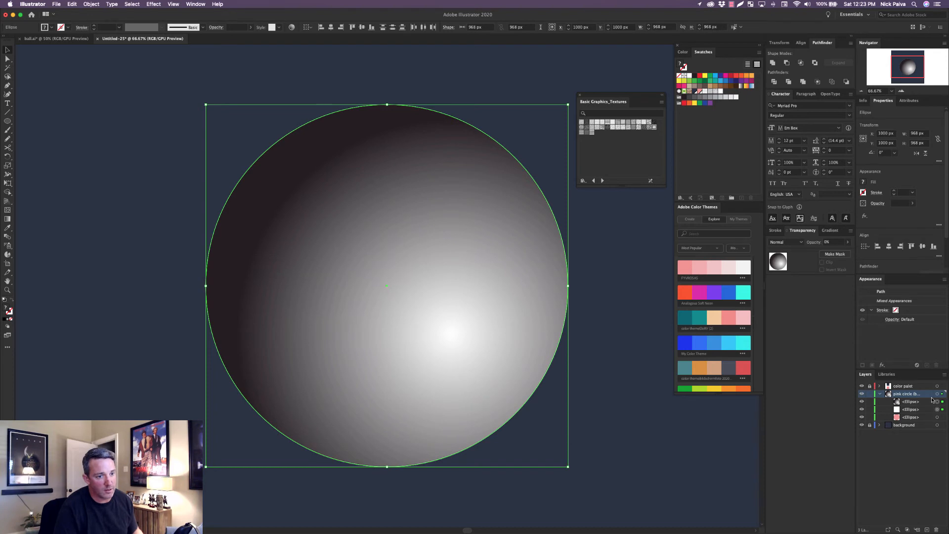
click(835, 254)
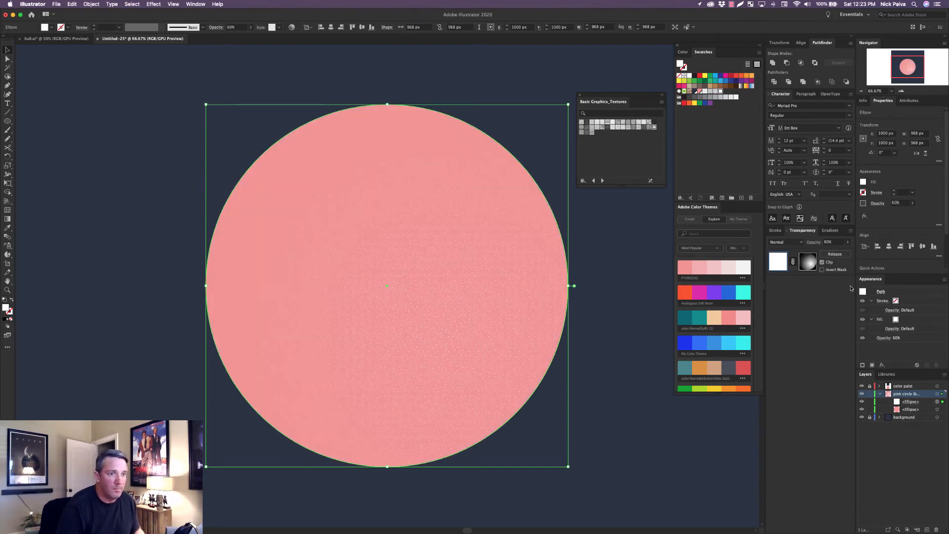
click(806, 263)
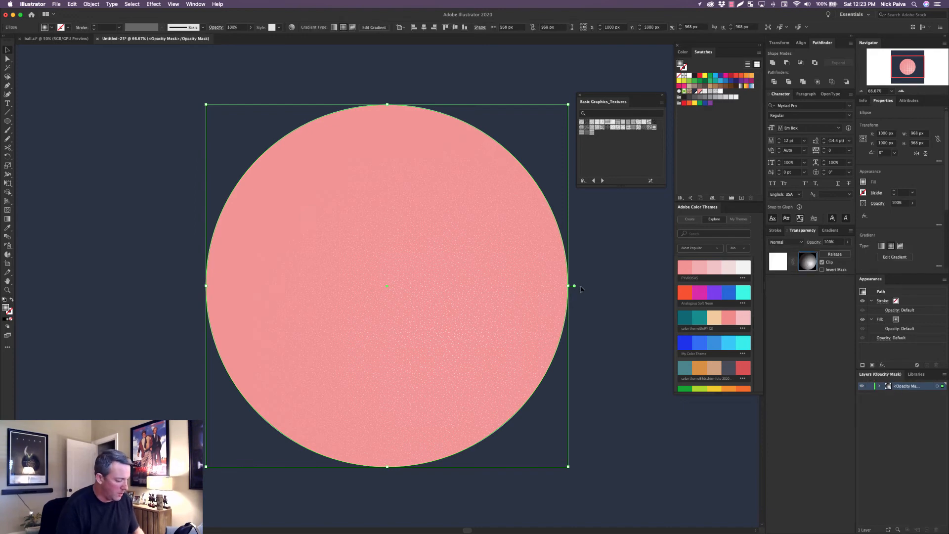
click(834, 254)
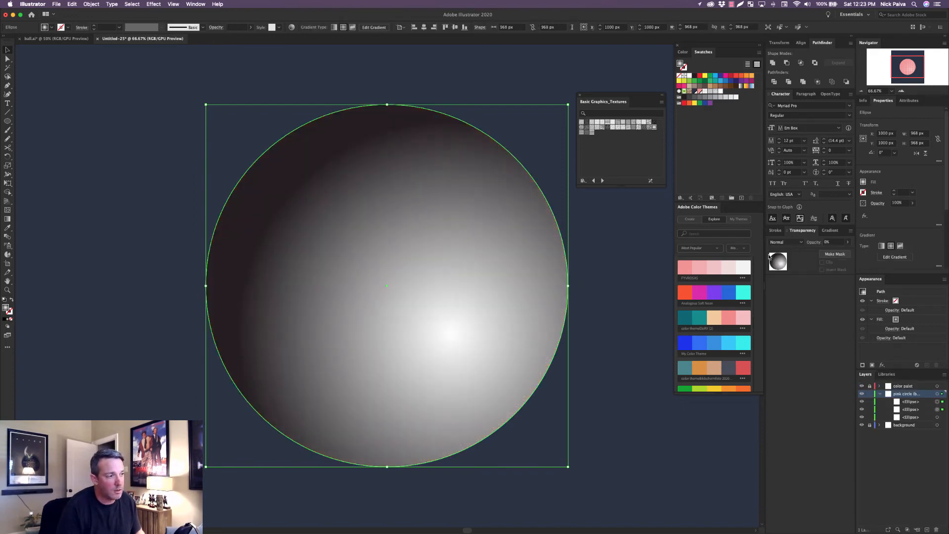
Redraw the ellipse's radial gradient with its white center just right of the circle's middle and its dark end toward the upper left.
key(g)
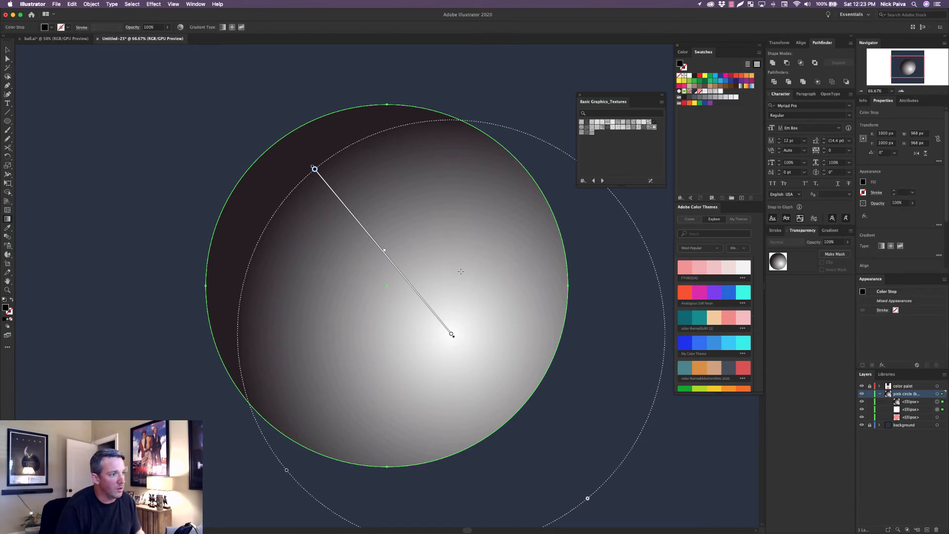
mouse_move(460, 271)
mouse_down()
mouse_move(417, 243)
mouse_move(402, 214)
mouse_move(339, 161)
mouse_move(288, 139)
mouse_move(304, 164)
mouse_up()
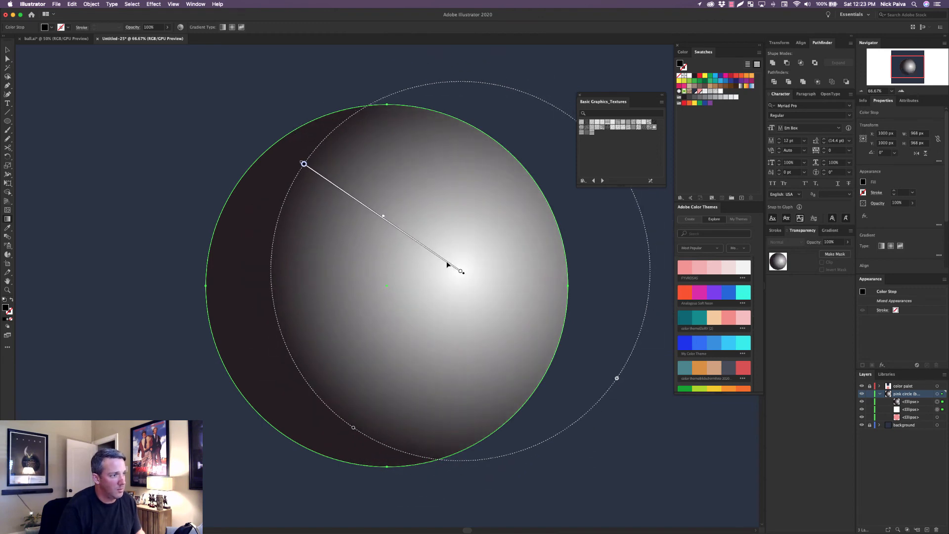
drag(447, 265, 419, 278)
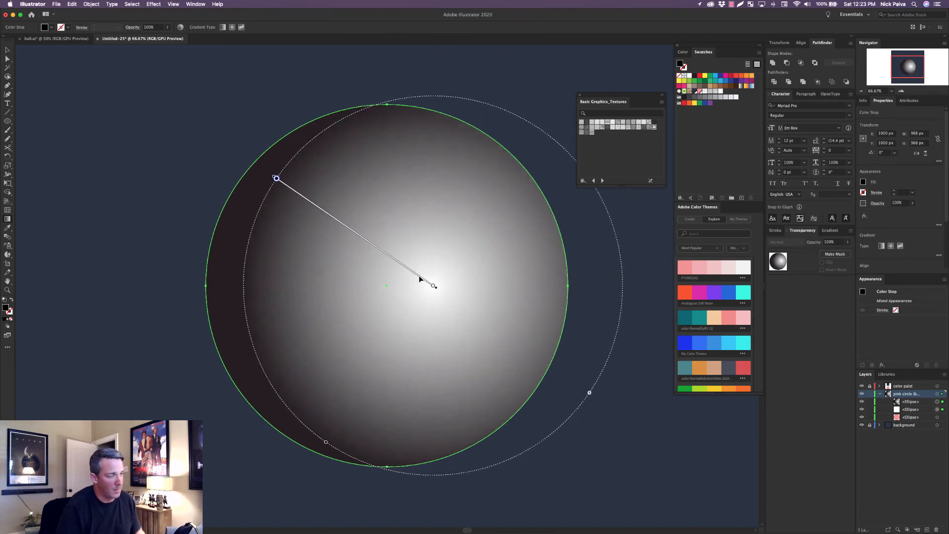
Remake the opacity mask on the white texture ellipse using the redrawn gradient.
click(831, 230)
click(7, 50)
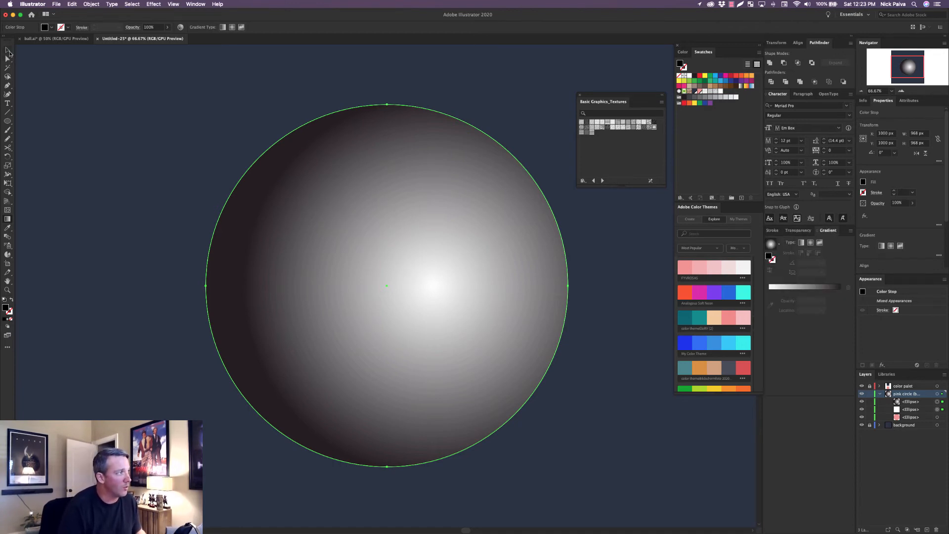
click(792, 231)
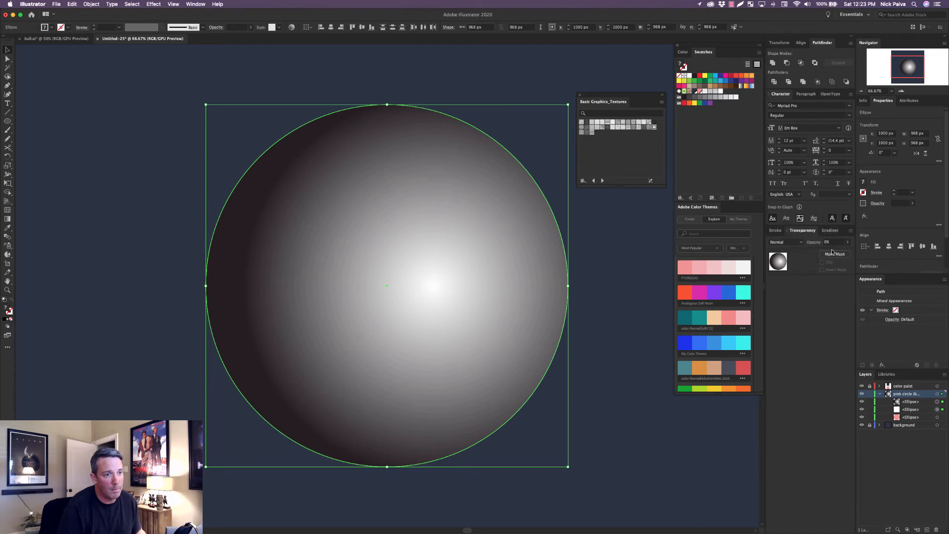
click(835, 256)
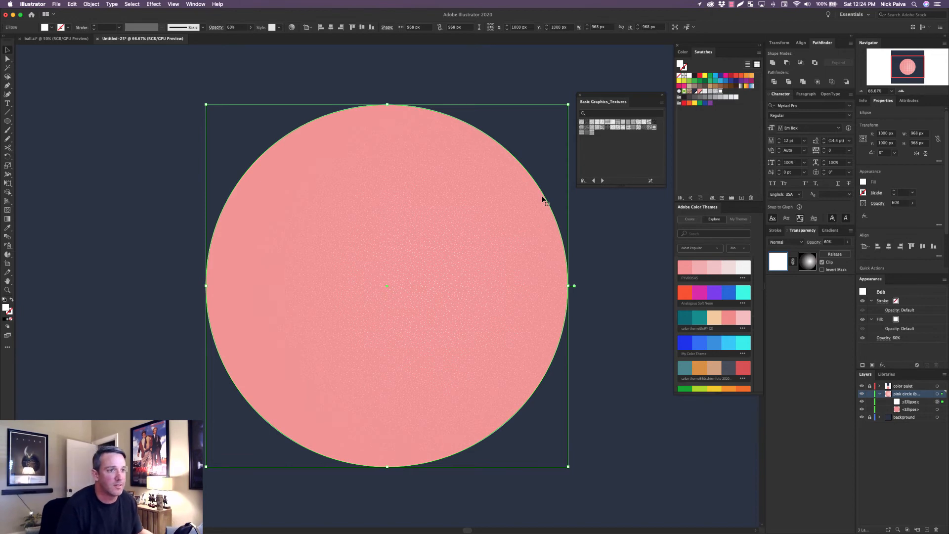
Release the opacity mask so the gradient ellipse can be edited again.
click(830, 231)
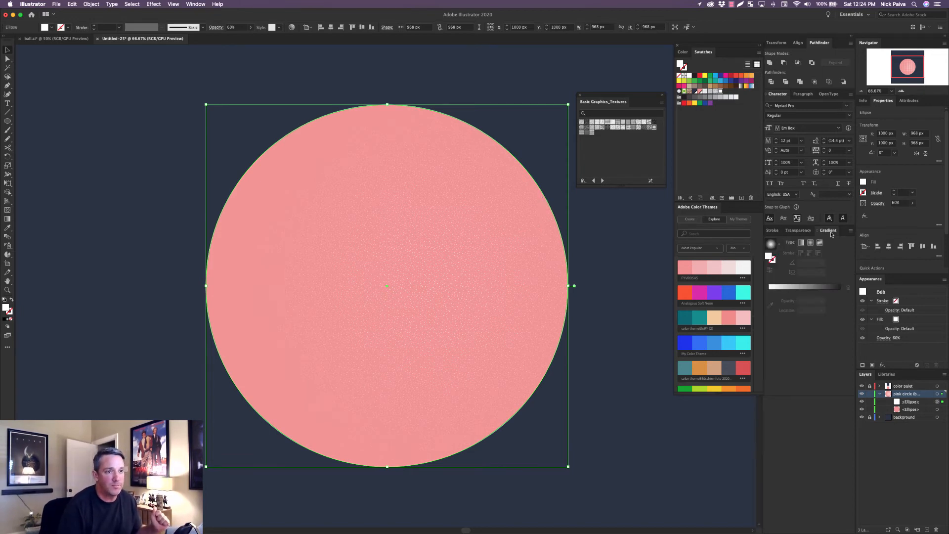
click(798, 231)
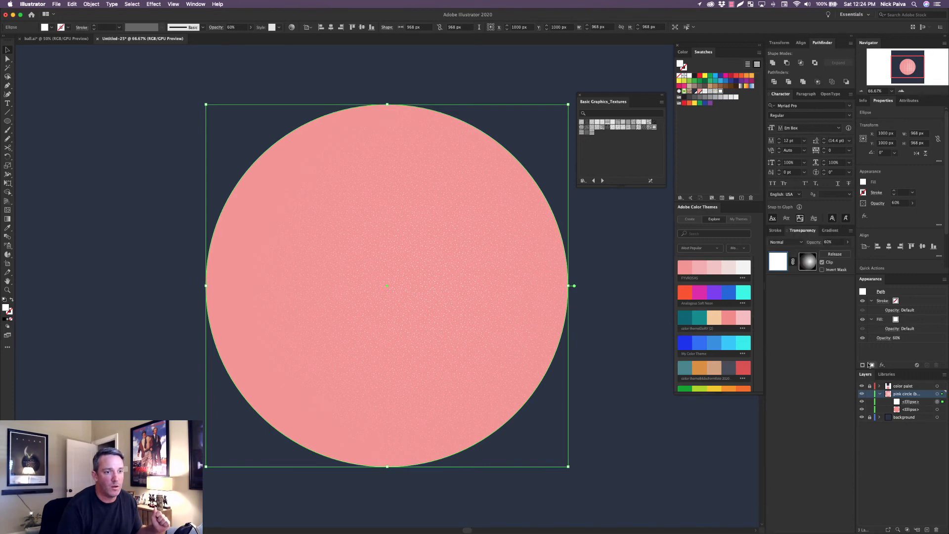
click(834, 254)
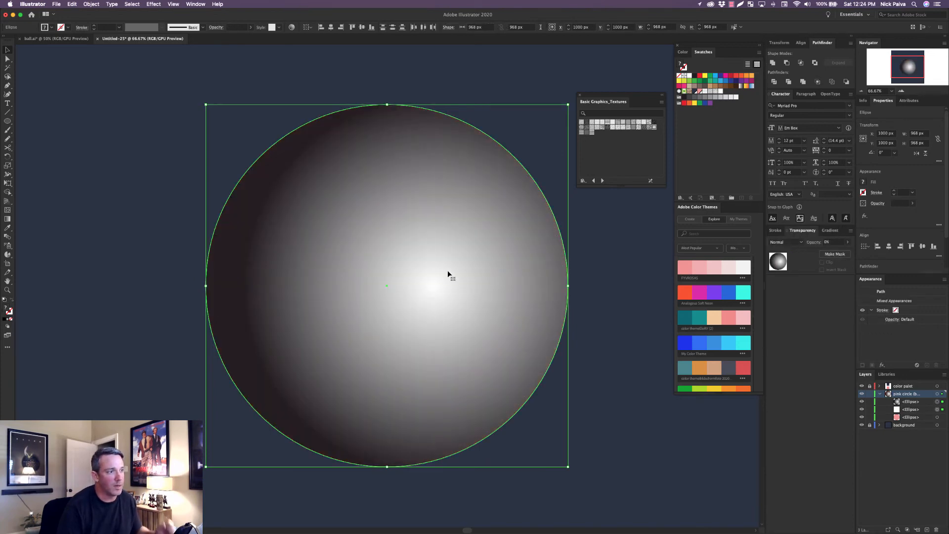
Select only the gradient ellipse and lighten its black gradient stop to 77% black.
click(830, 231)
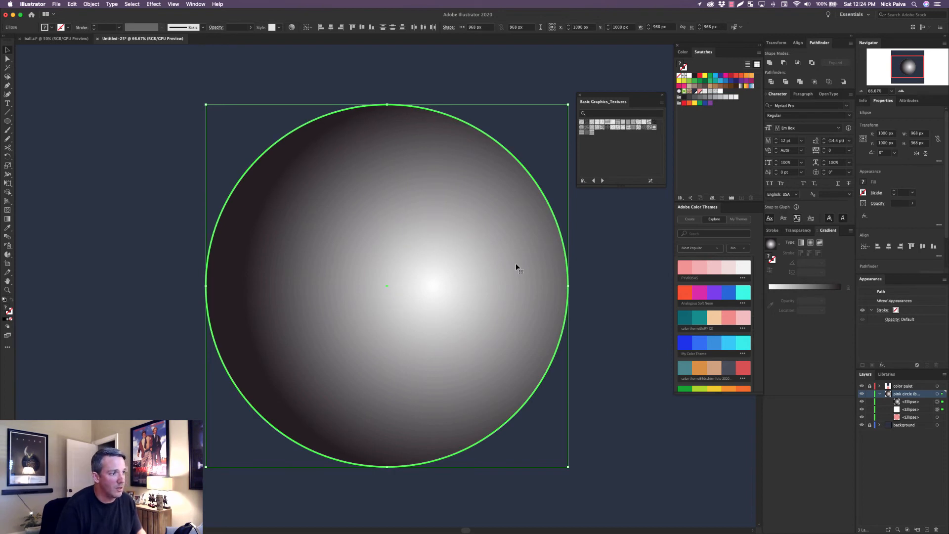
key(g)
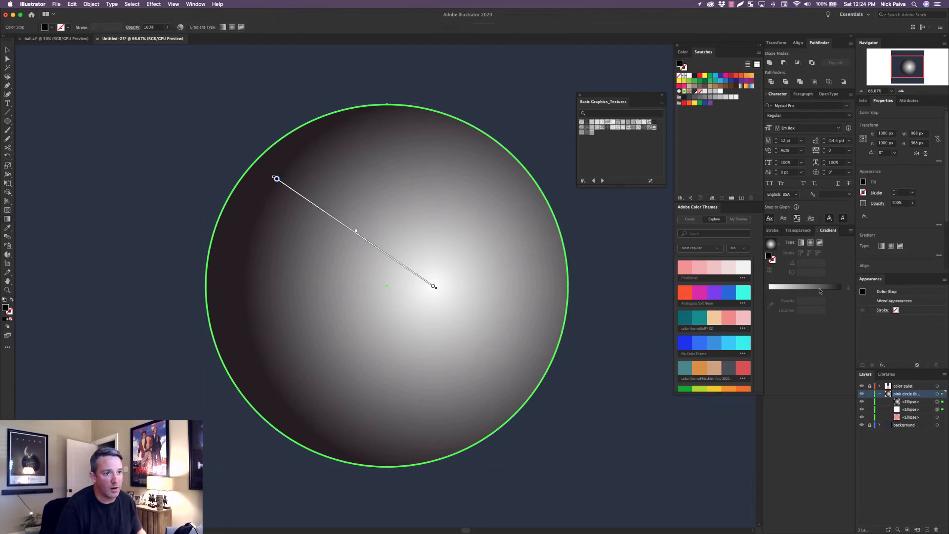
click(802, 231)
click(830, 231)
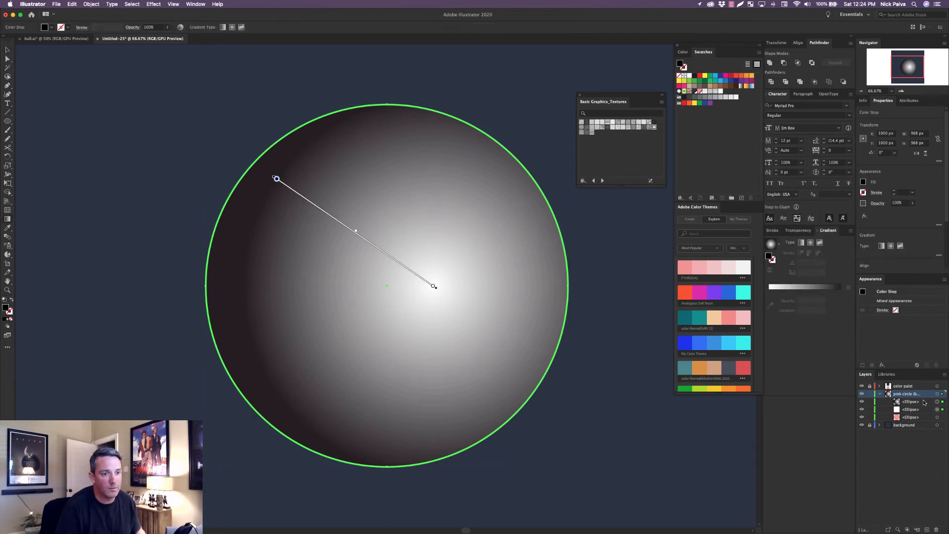
click(942, 402)
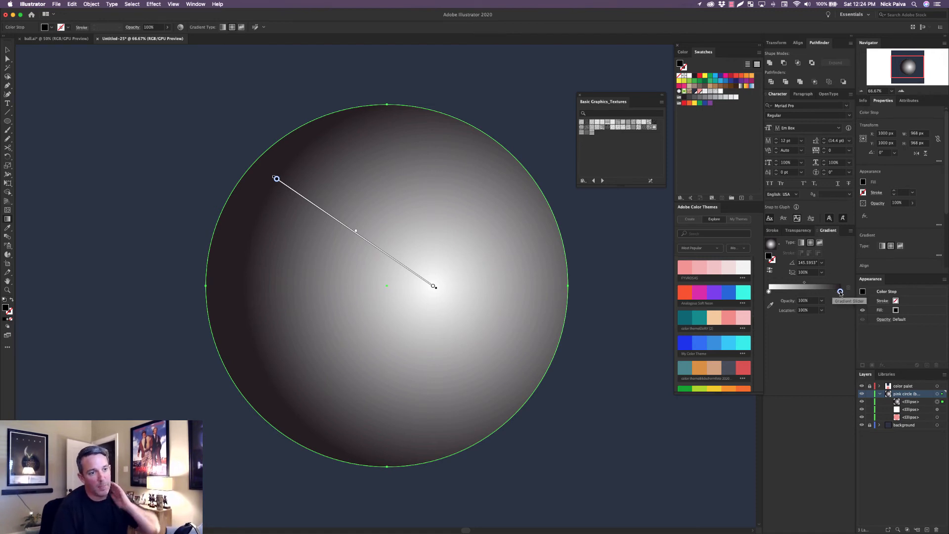
double_click(840, 292)
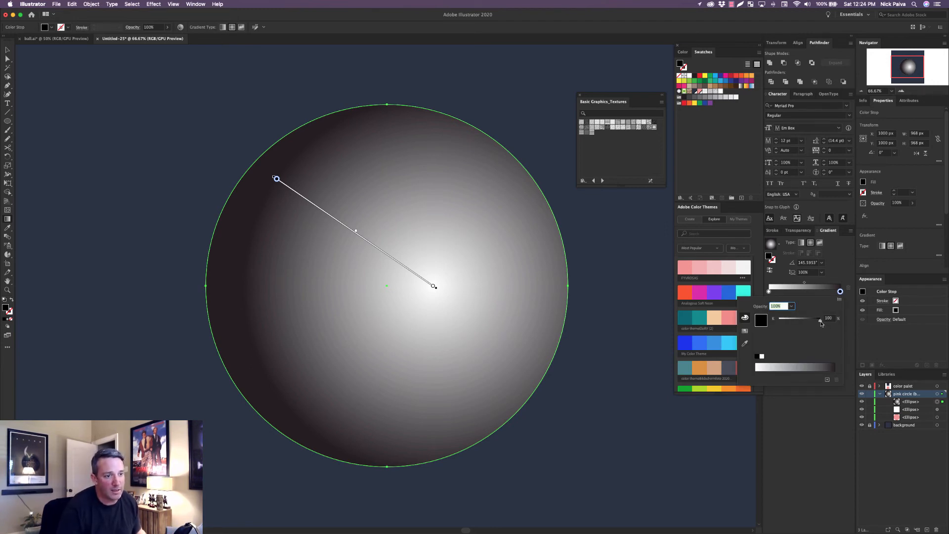
drag(821, 323, 810, 324)
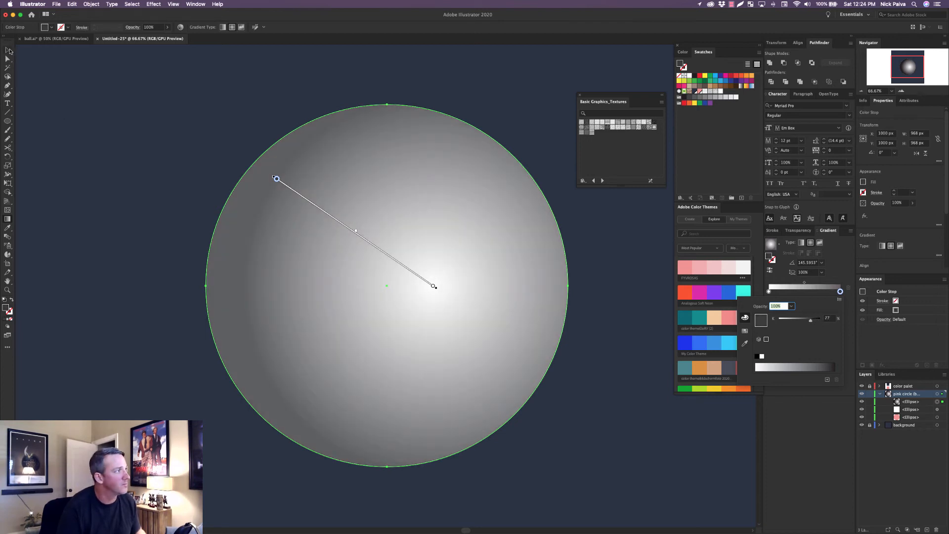
click(8, 51)
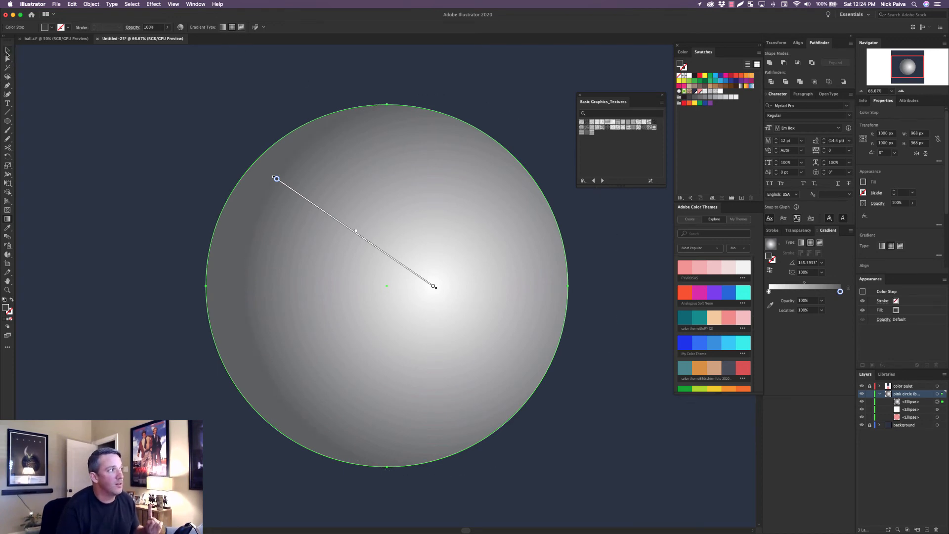
Select the gradient ellipse together with the white texture ellipse, make an opacity mask from them, and deselect.
click(7, 50)
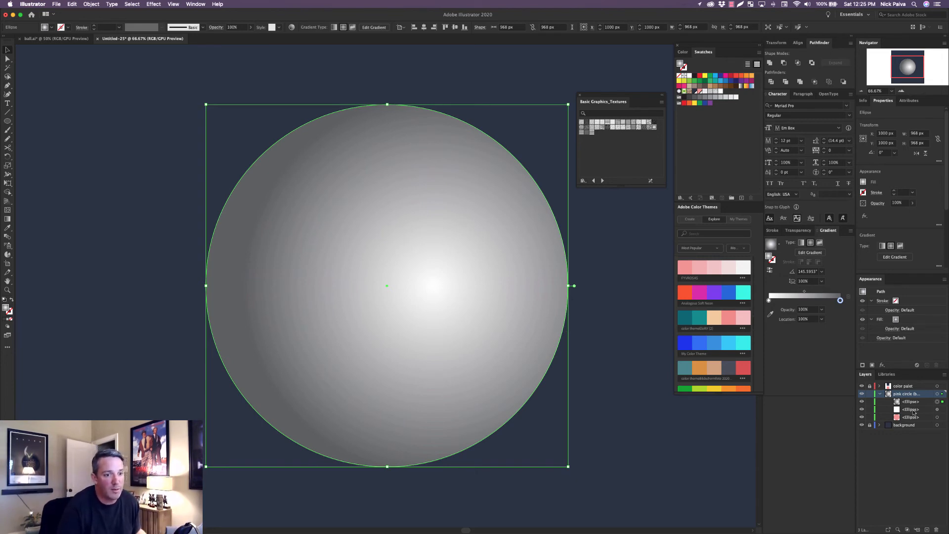
click(800, 231)
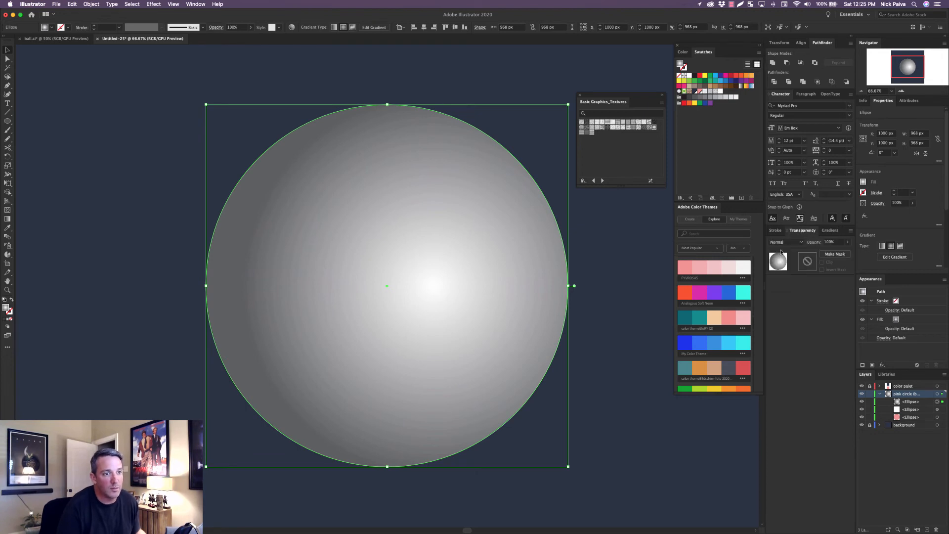
shift+click(943, 409)
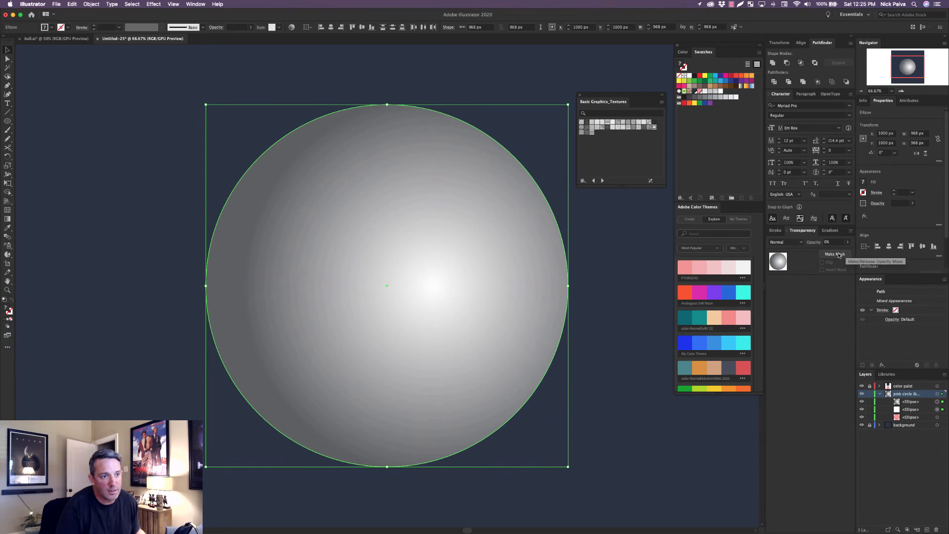
click(839, 254)
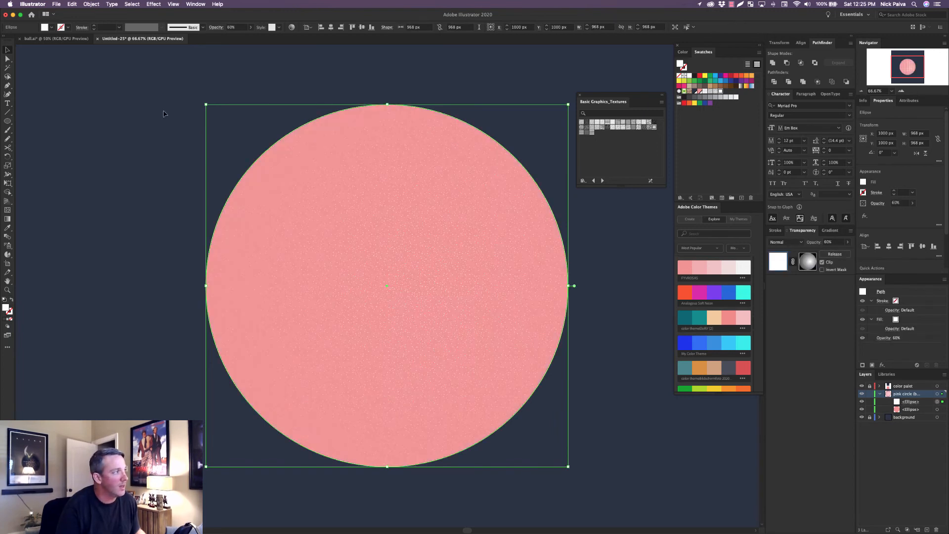
click(89, 91)
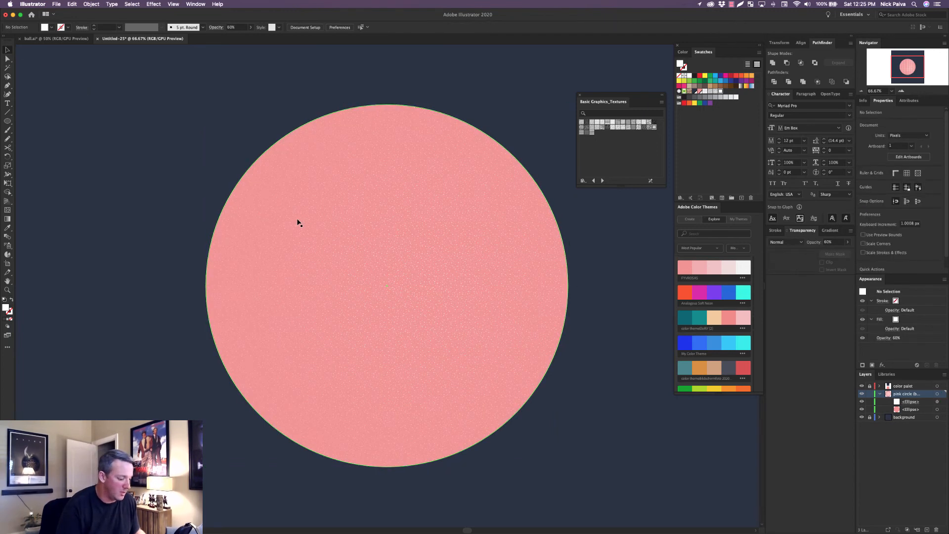
Check the masked texture up close, then set the white texture ellipse's opacity to 75%.
key(super+1)
drag(289, 214, 359, 284)
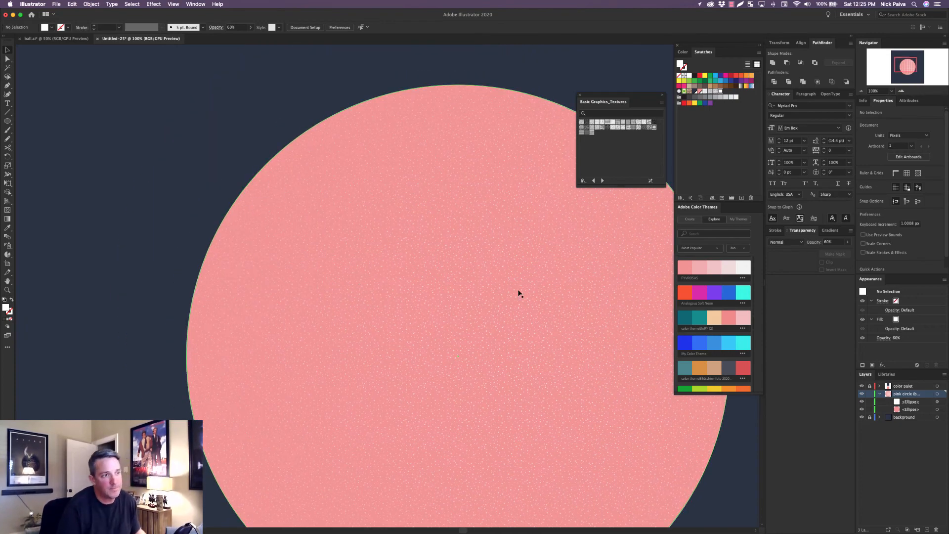
scroll(519, 293, right, 5)
scroll(518, 293, down, 3)
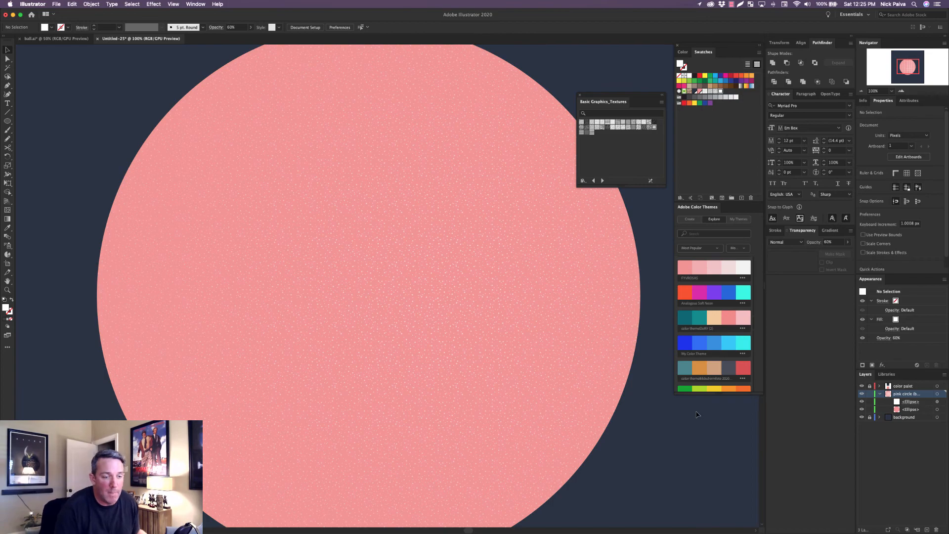
key(super+minus)
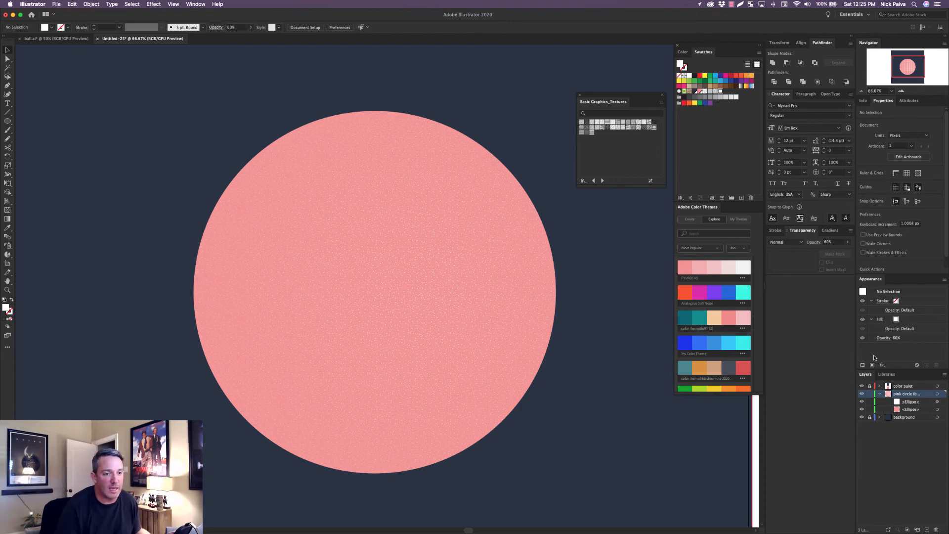
click(943, 411)
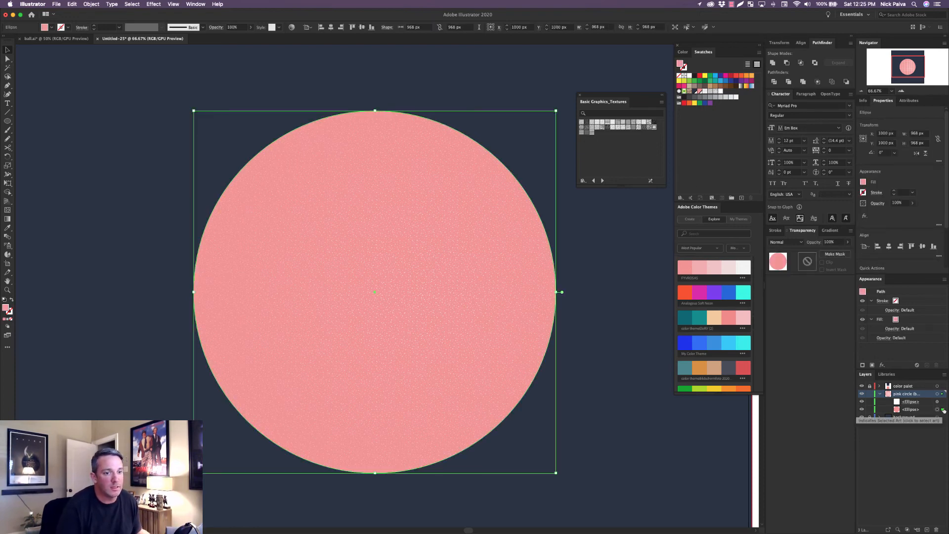
click(943, 402)
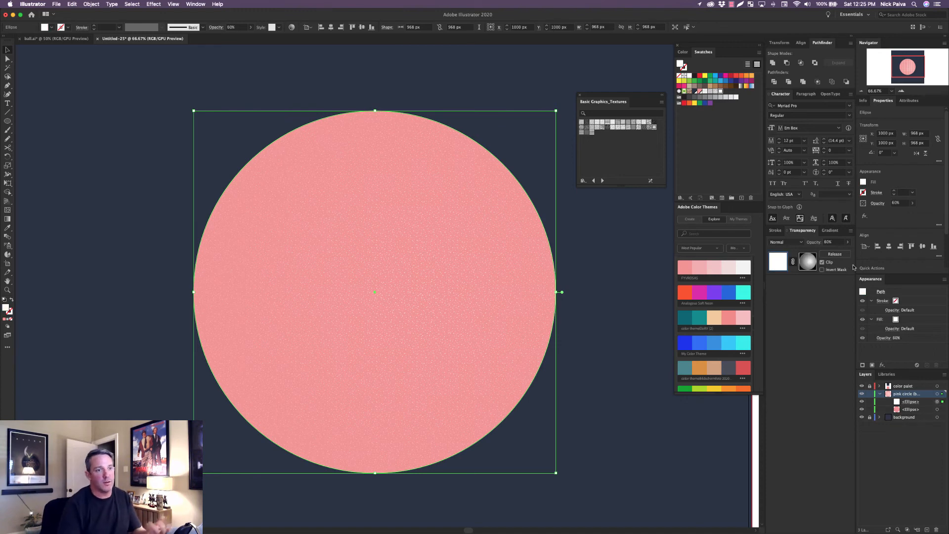
click(828, 242)
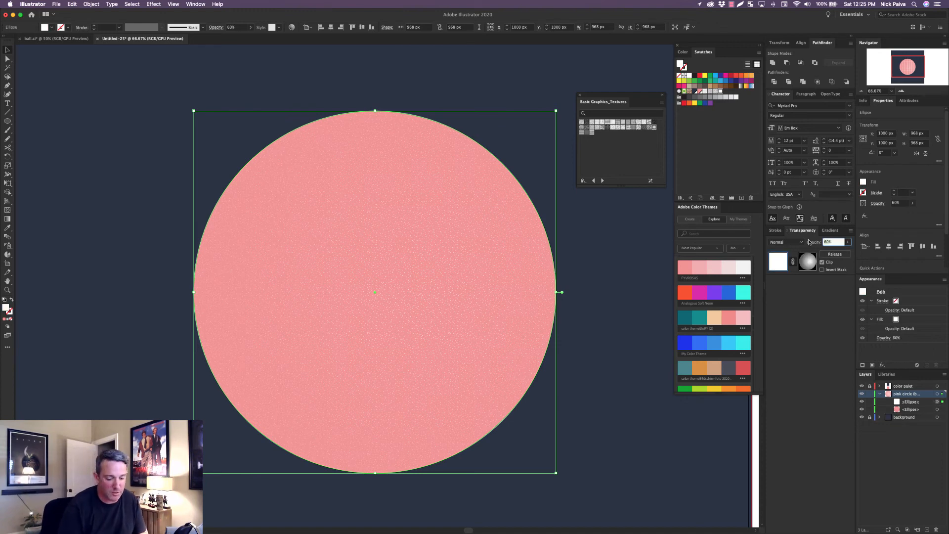
text(75)
key(Return)
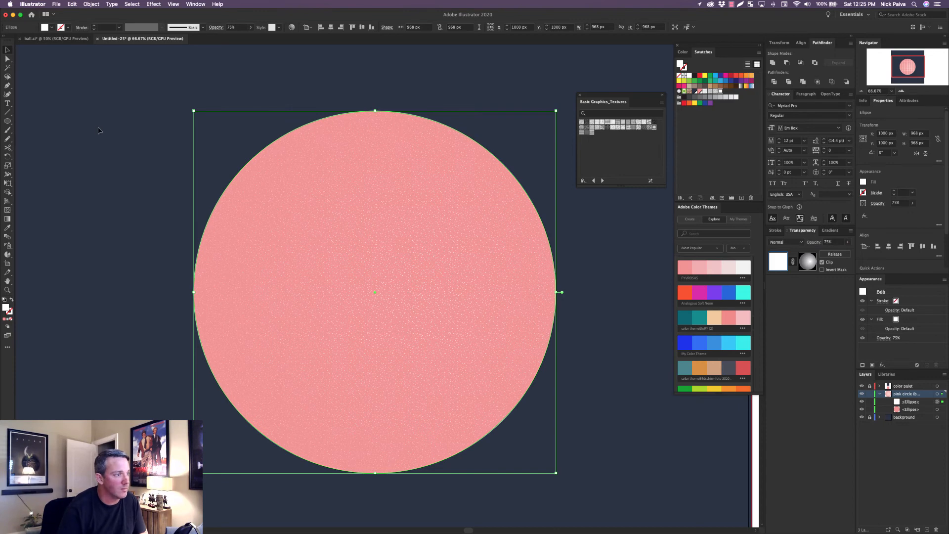
click(80, 101)
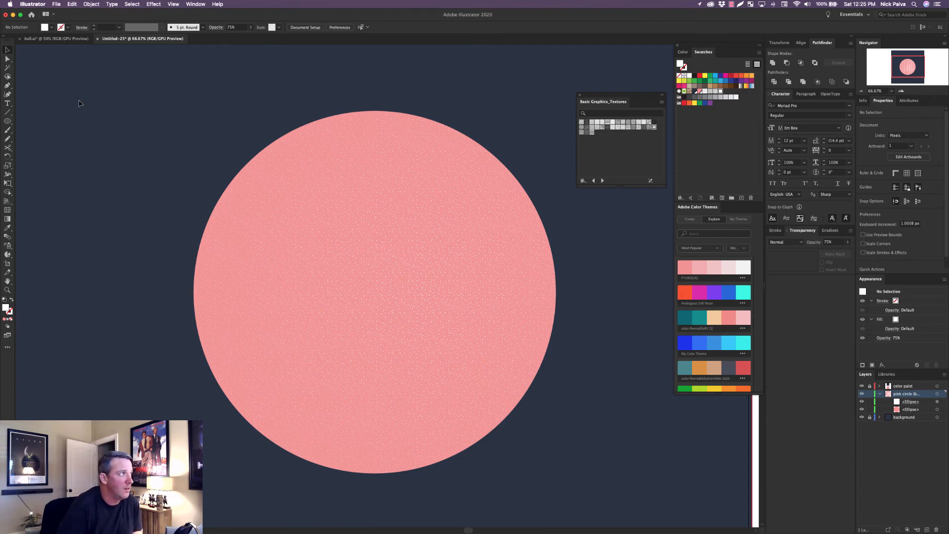
click(146, 4)
mouse_move(207, 87)
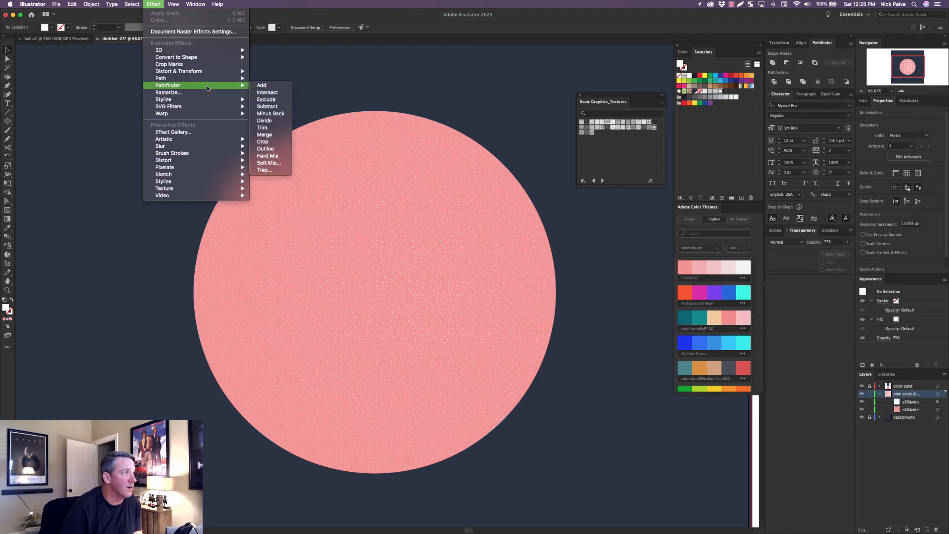
key(Escape)
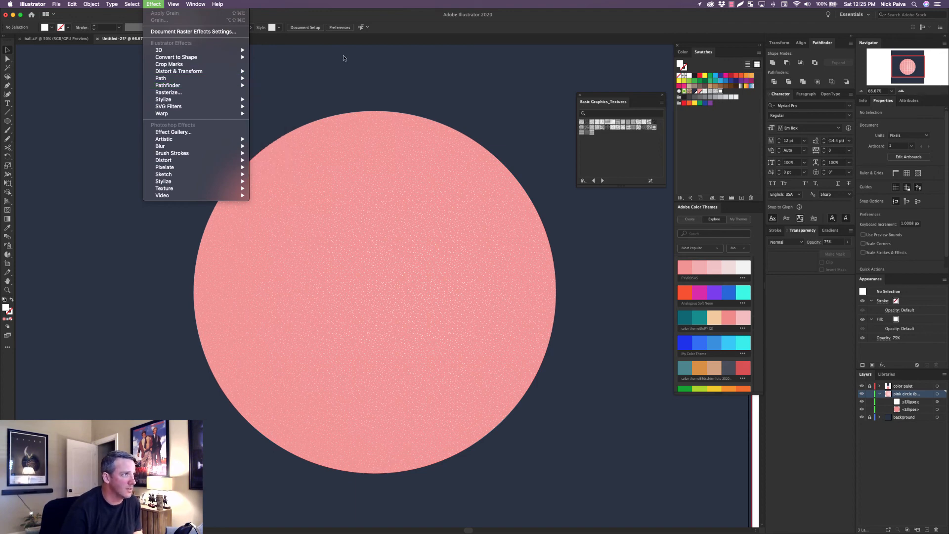
key(Escape)
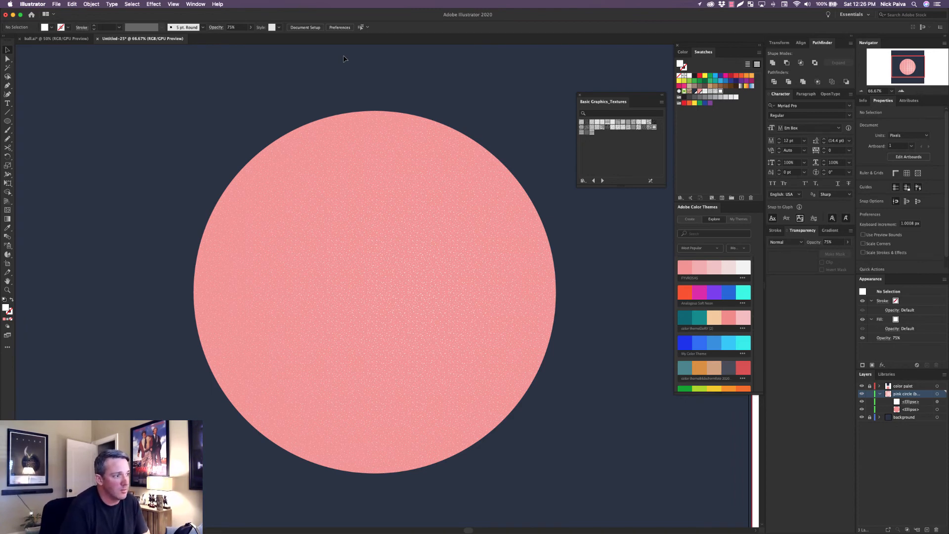
click(943, 402)
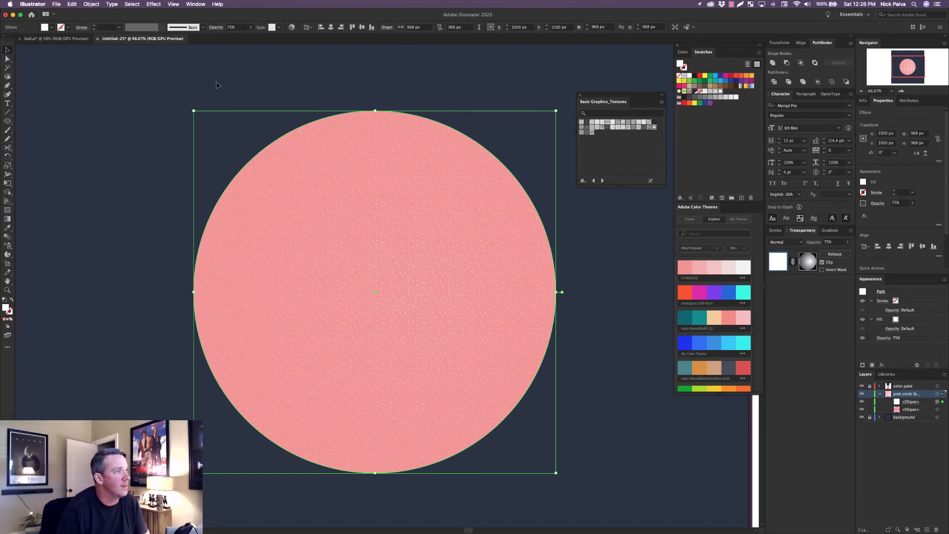
click(291, 26)
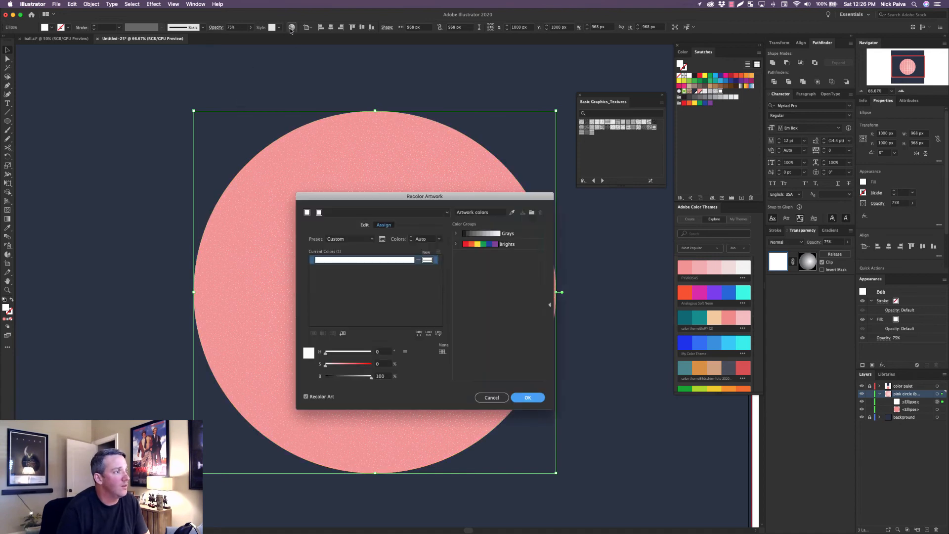
double_click(428, 261)
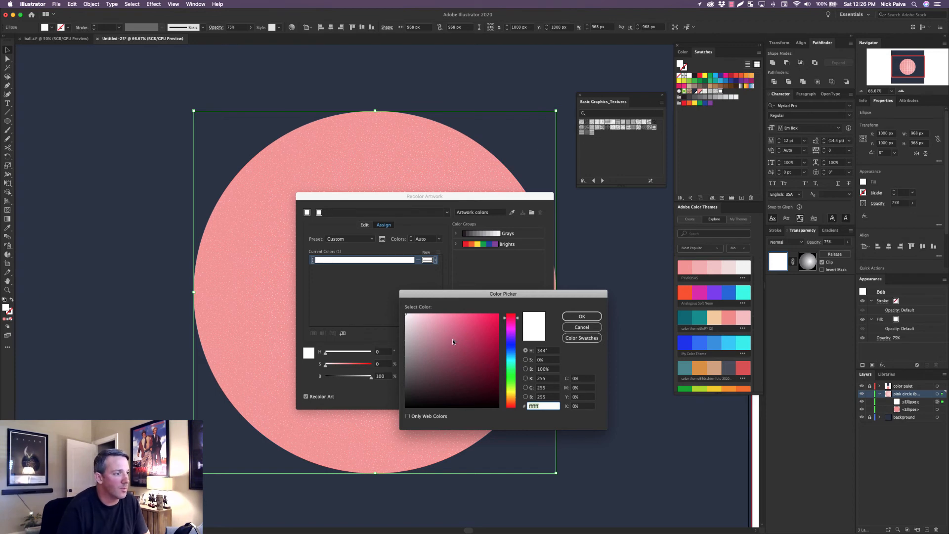
mouse_move(415, 332)
mouse_down()
mouse_move(455, 349)
mouse_move(439, 346)
mouse_up()
drag(517, 319, 519, 318)
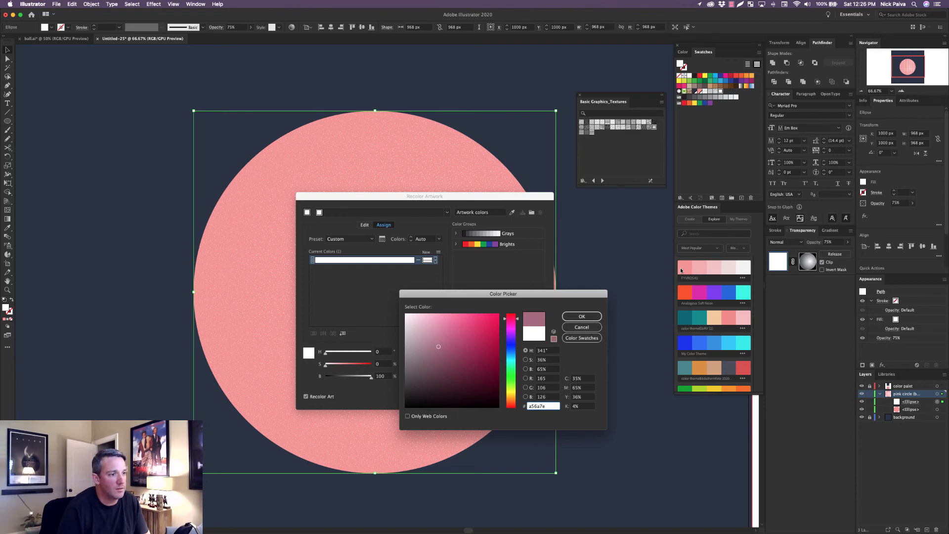
click(582, 327)
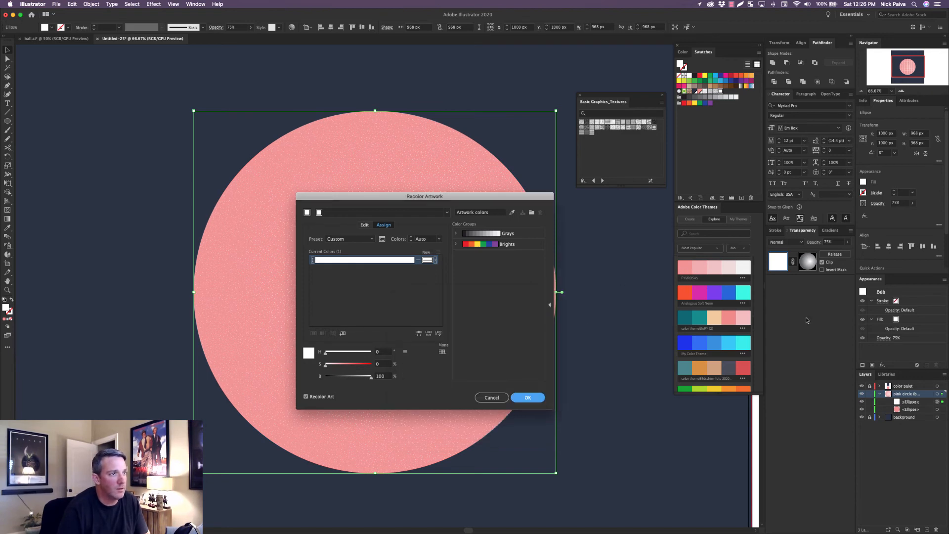
click(492, 398)
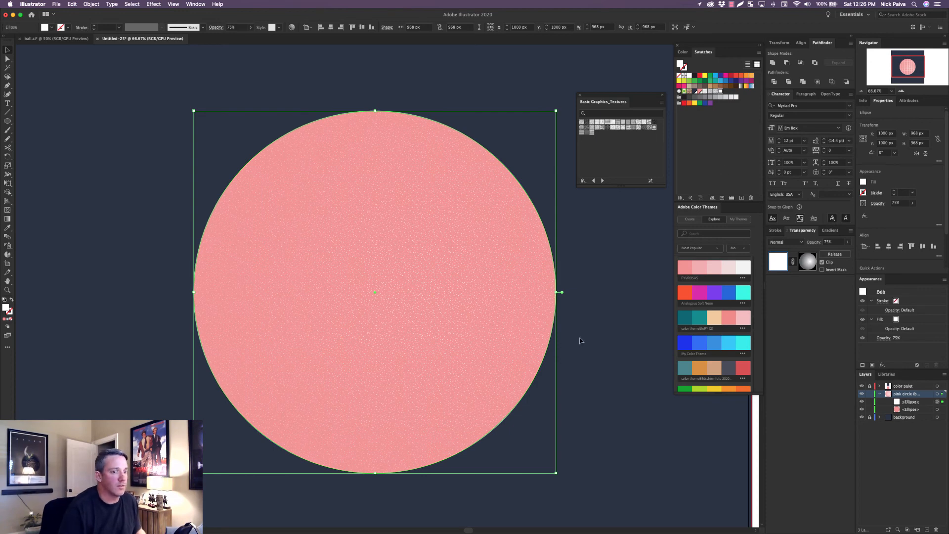
Unlock the color paint layer and copy the hex code of the pink sample square beside the artboard.
key(super+minus)
key(super+minus)
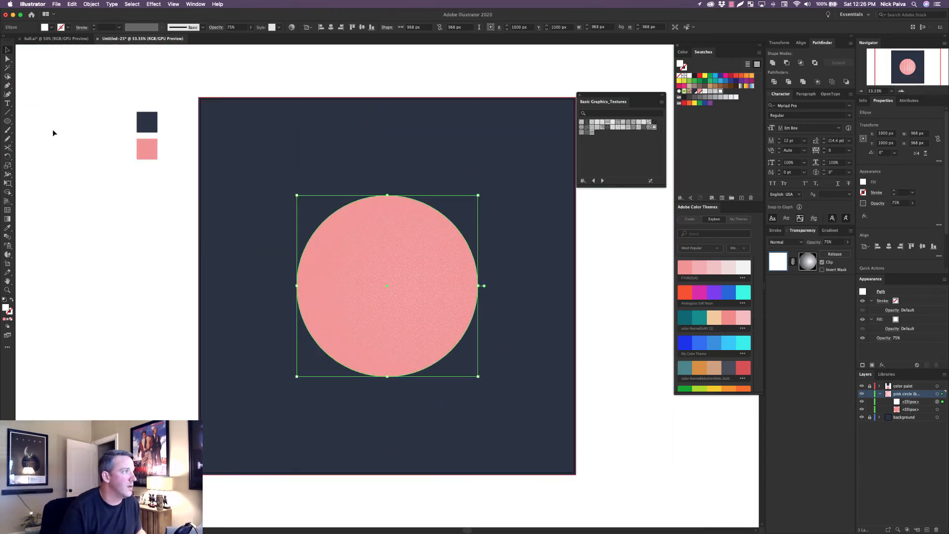
click(144, 155)
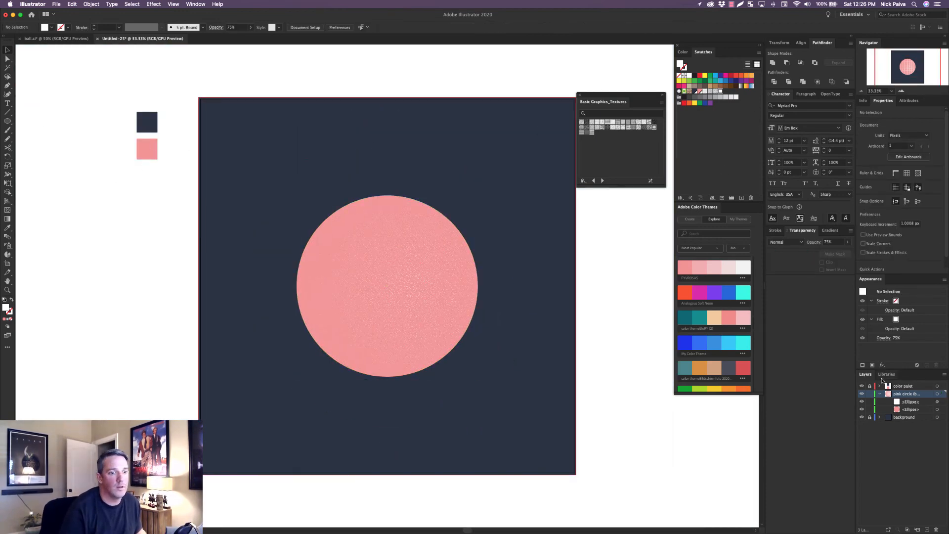
click(151, 151)
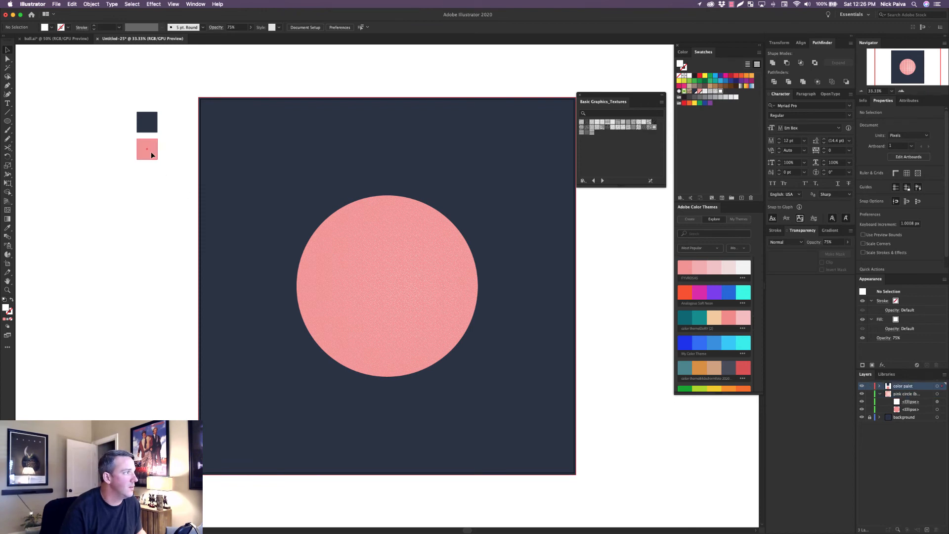
double_click(6, 309)
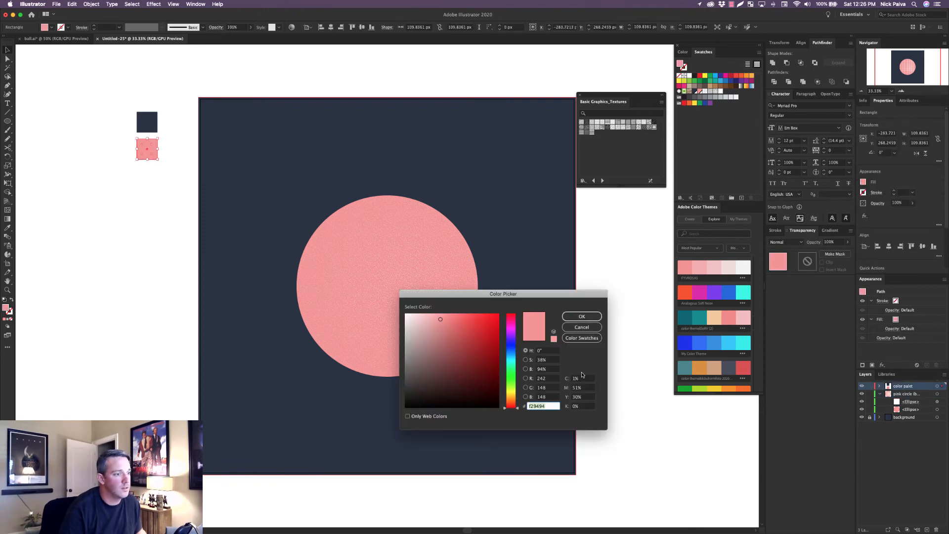
click(547, 405)
double_click(538, 406)
key(super+c)
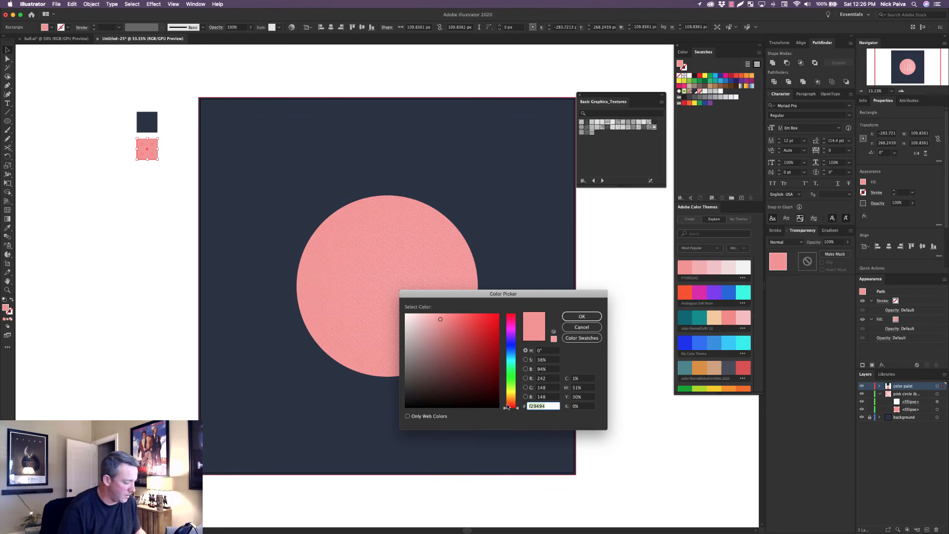
click(582, 317)
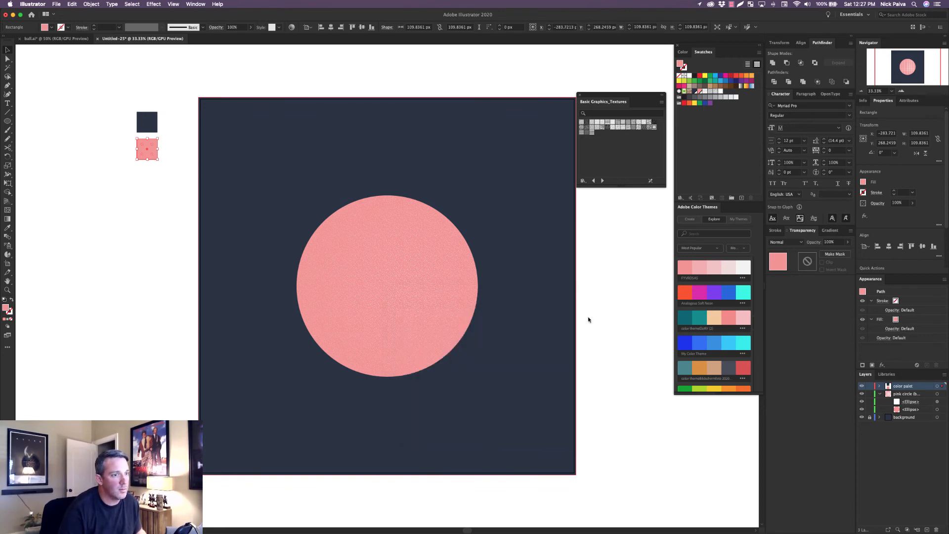
Try to recolor the masked white texture ellipse with Recolor Artwork, starting from f29494 and darkening it to ce7676.
click(421, 253)
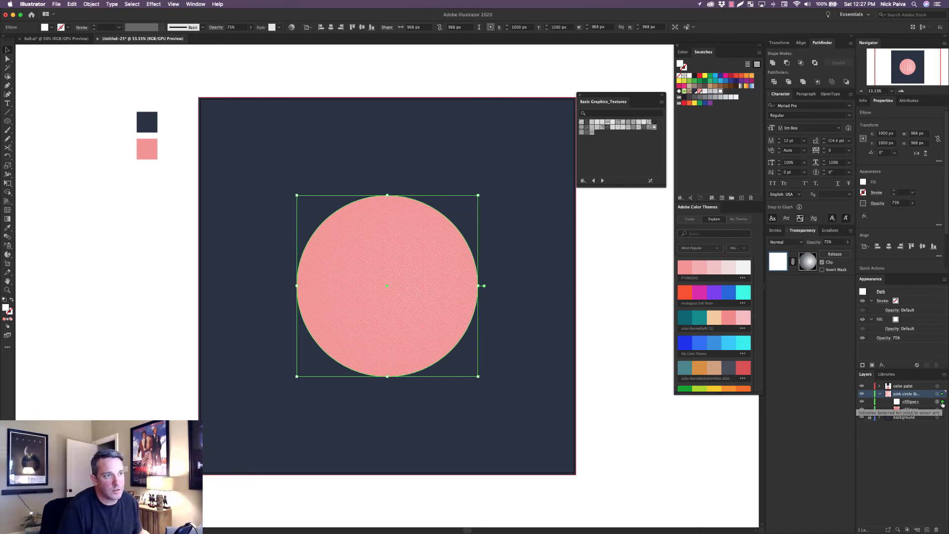
click(292, 27)
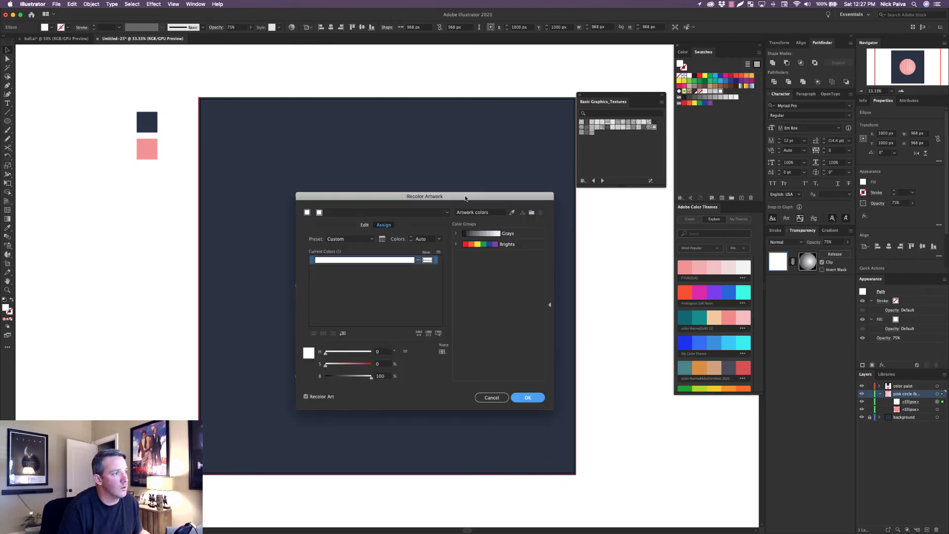
drag(465, 198, 459, 221)
double_click(422, 284)
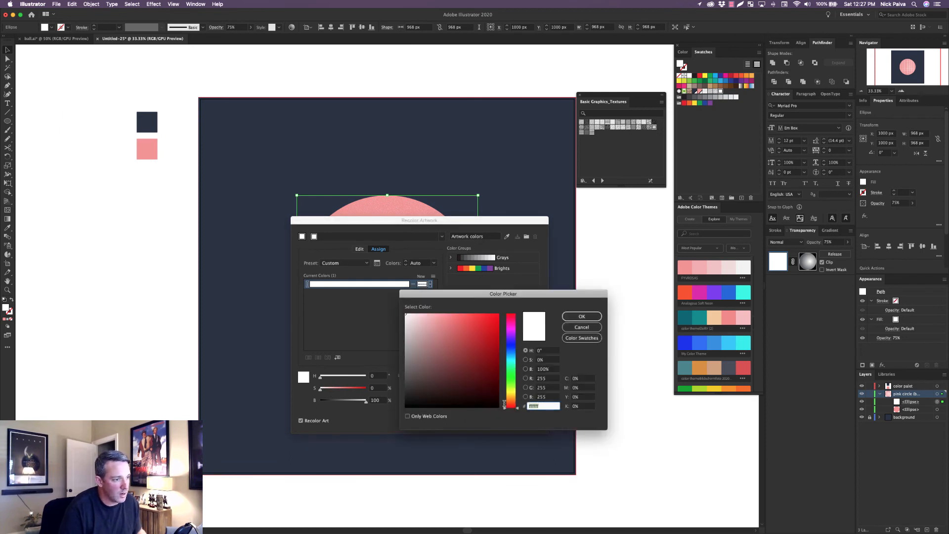
key(super+v)
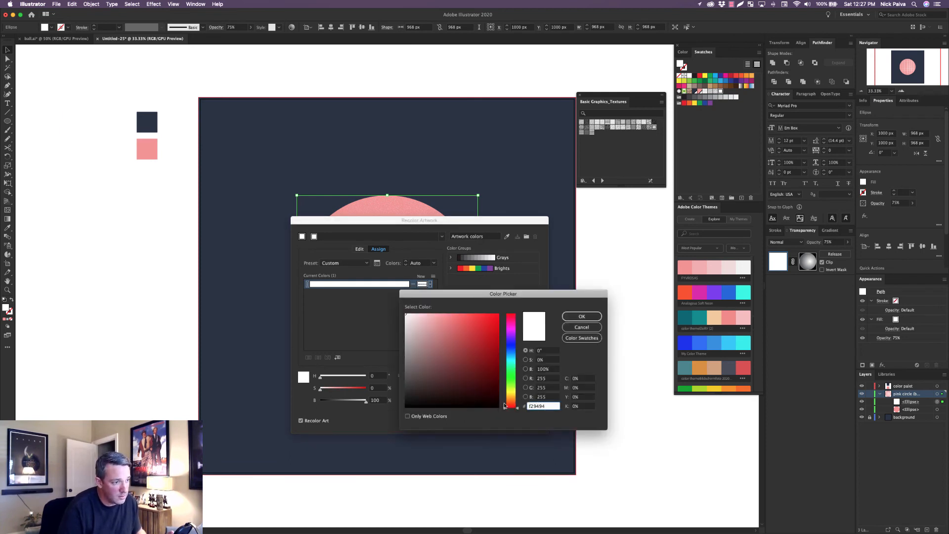
click(581, 406)
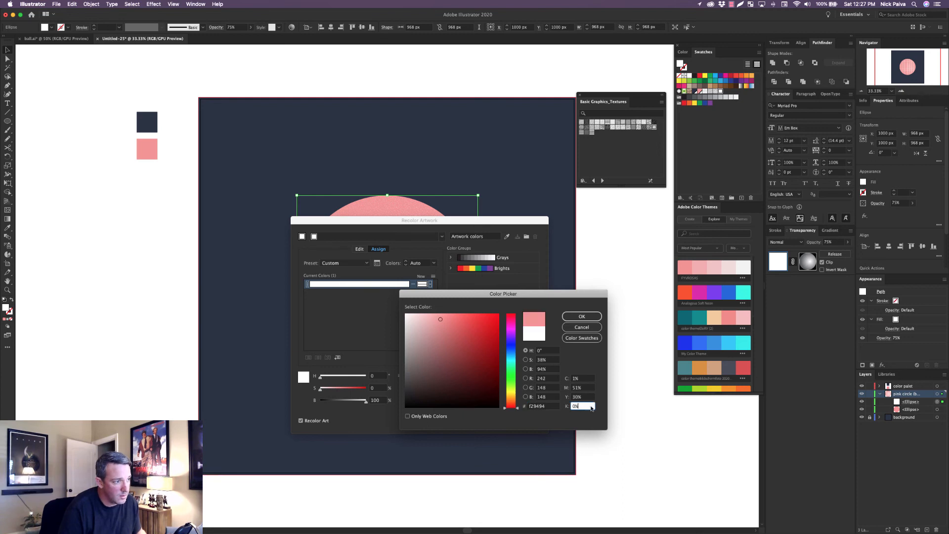
click(444, 326)
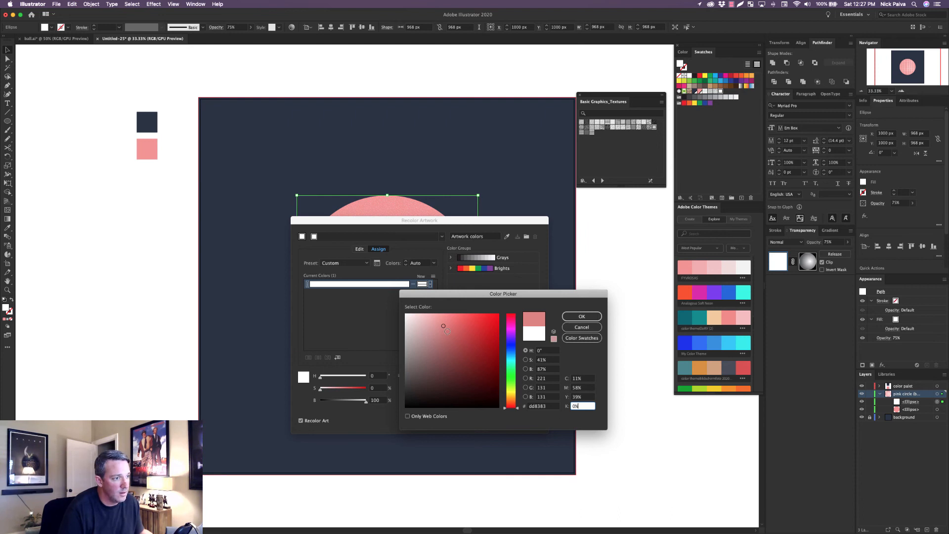
click(446, 331)
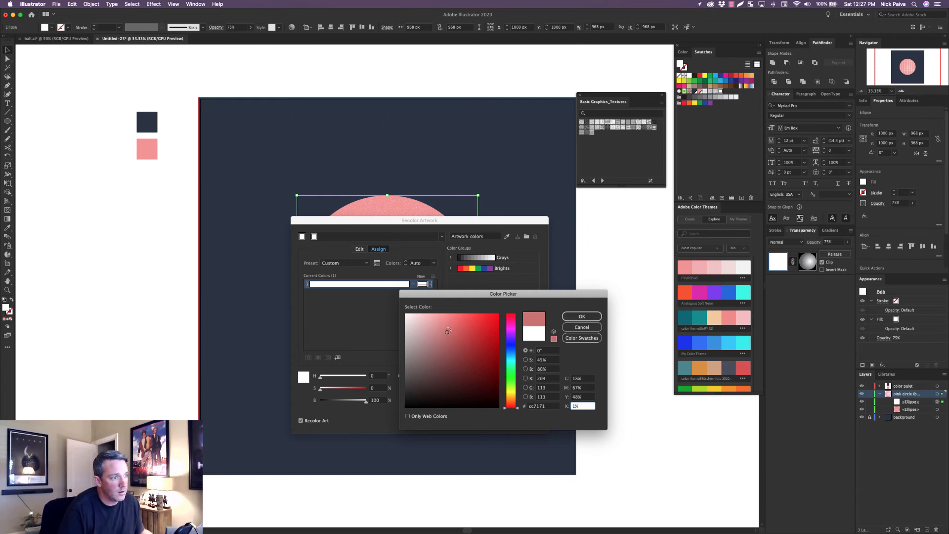
click(584, 317)
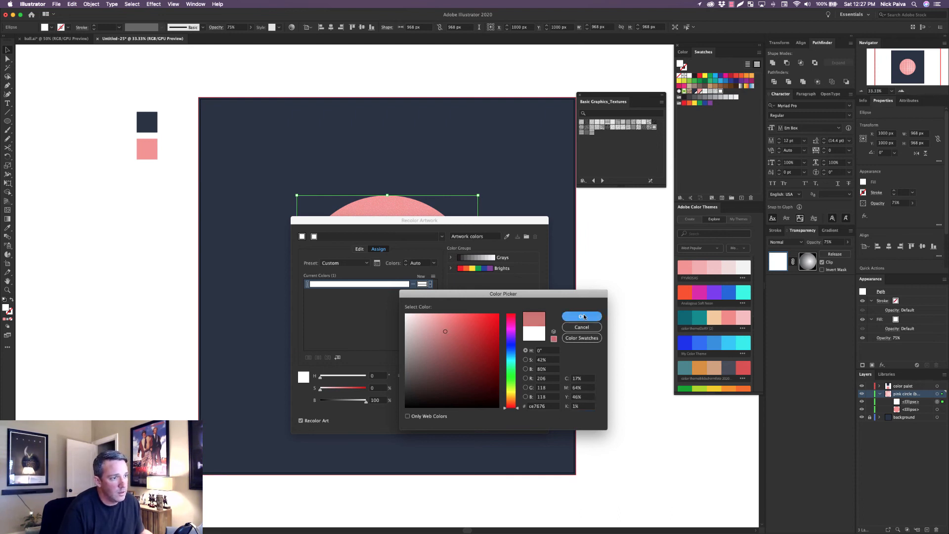
click(522, 422)
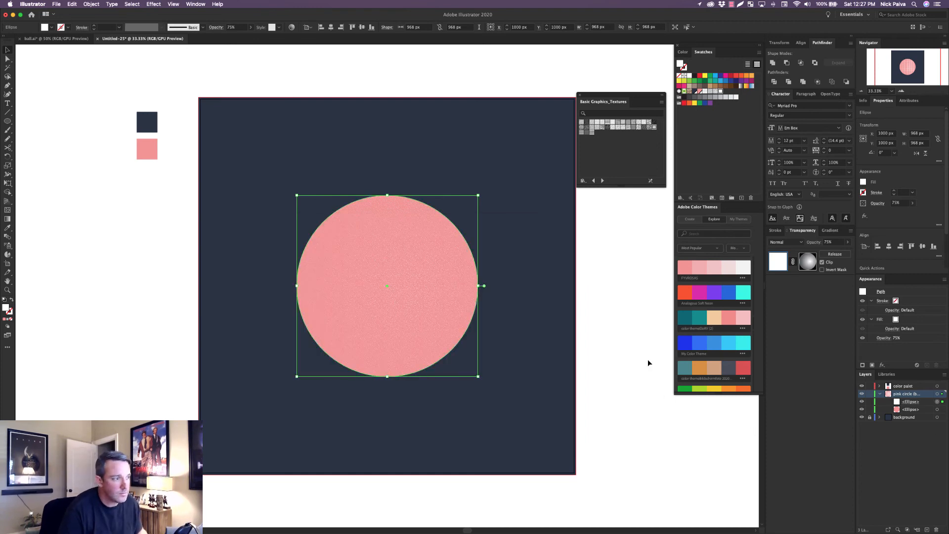
Release the texture ellipse's opacity mask and hide the gradient ellipse so the full texture shows over the pink circle.
key(super+1)
key(super+minus)
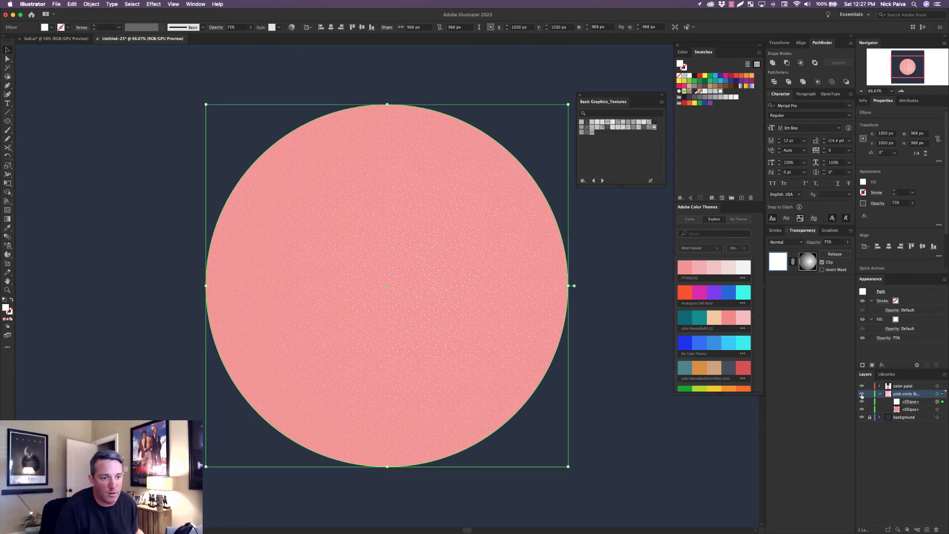
click(835, 254)
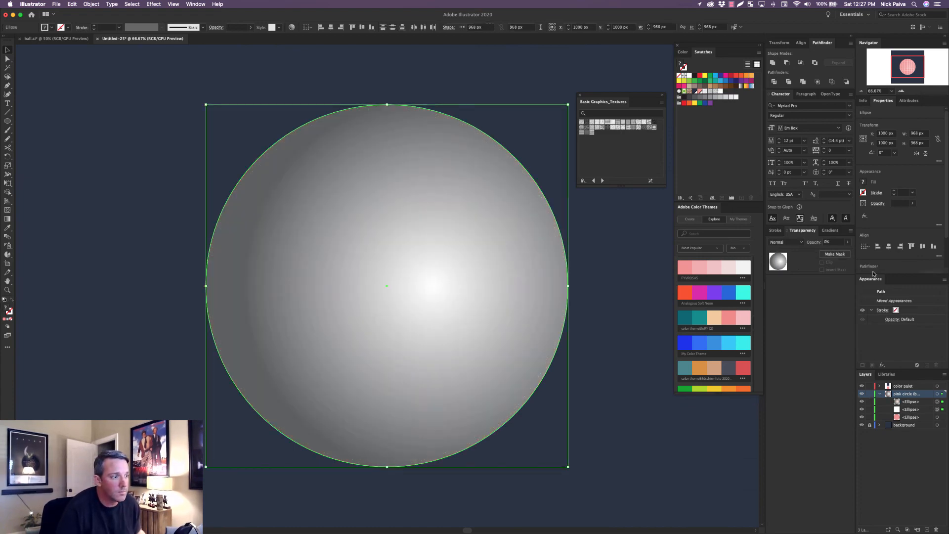
click(861, 417)
click(862, 401)
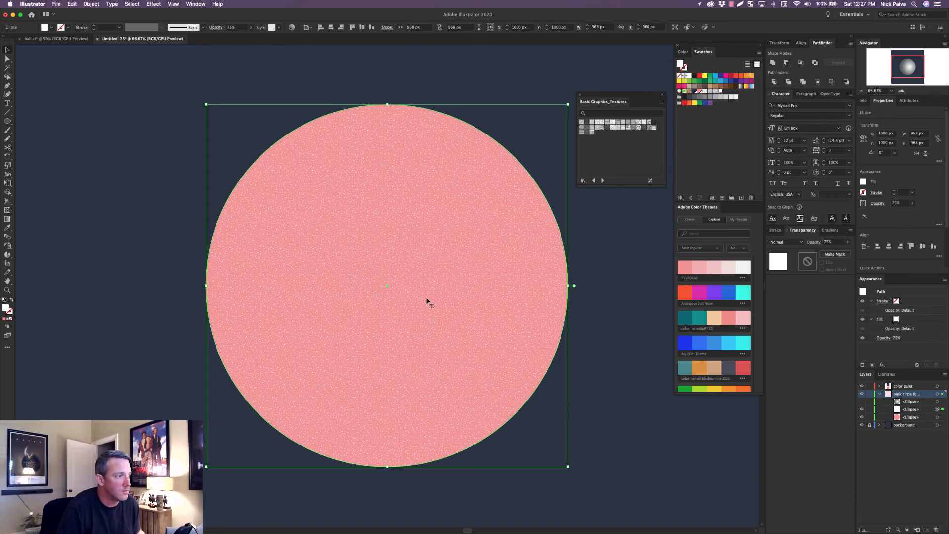
drag(429, 299, 429, 302)
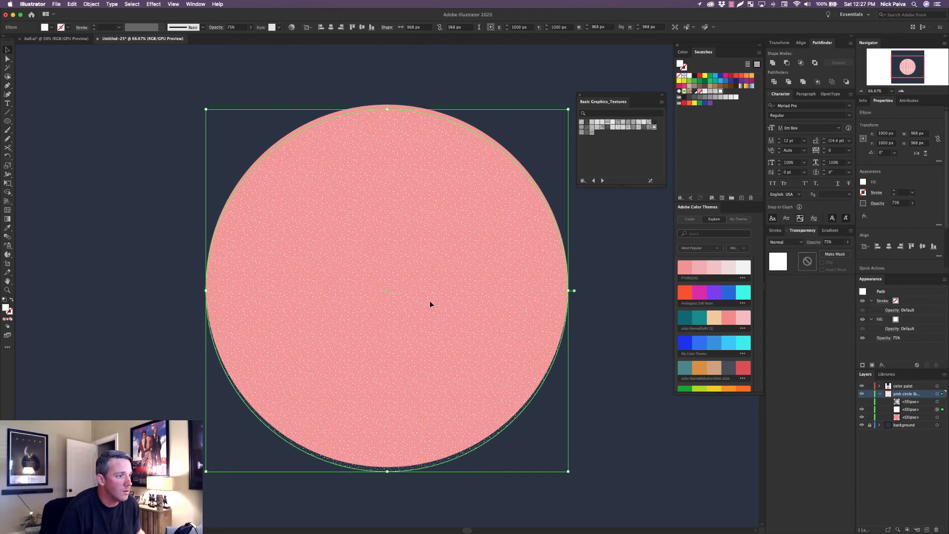
key(super+z)
right_click(429, 293)
click(413, 287)
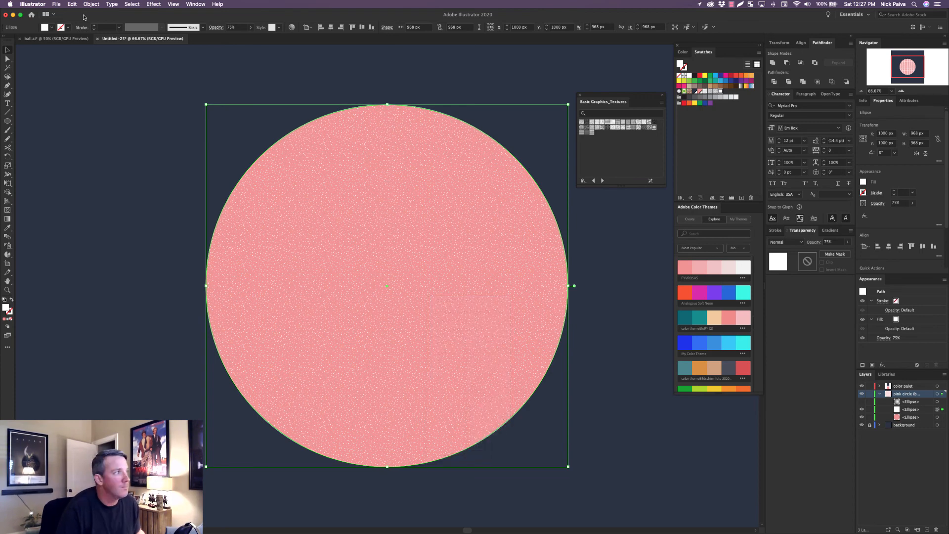
In Recolor Artwork, set the white texture's new color to e28888, based on f29494, and enable recoloring for the white row.
click(291, 28)
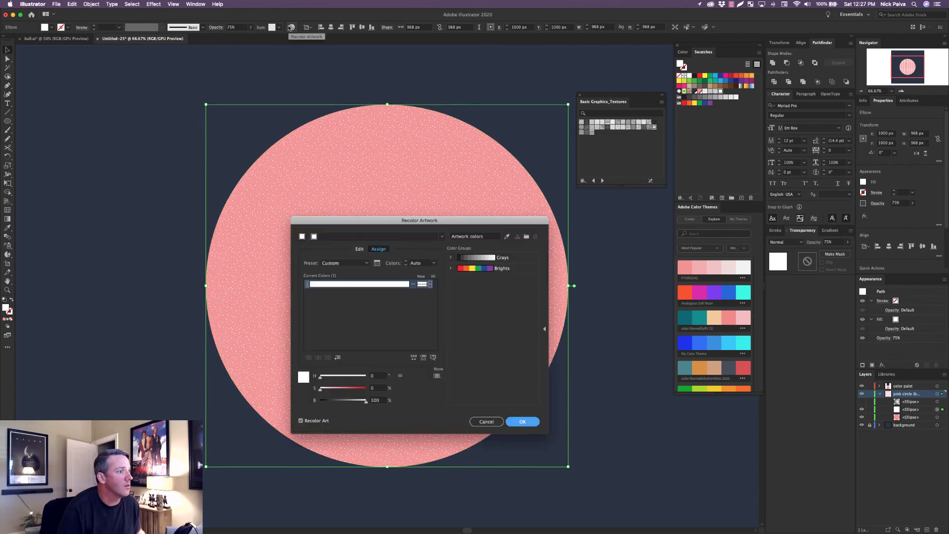
double_click(422, 284)
text(f29494)
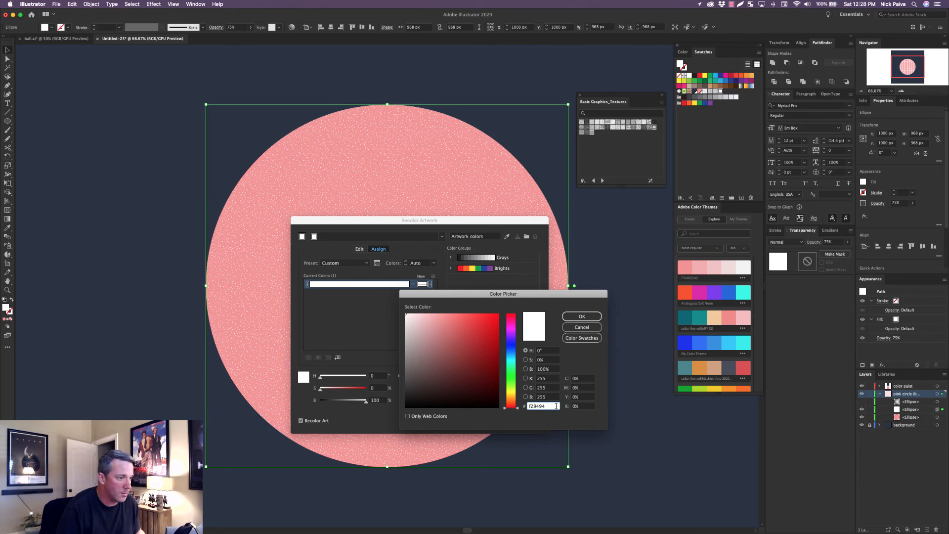
key(Tab)
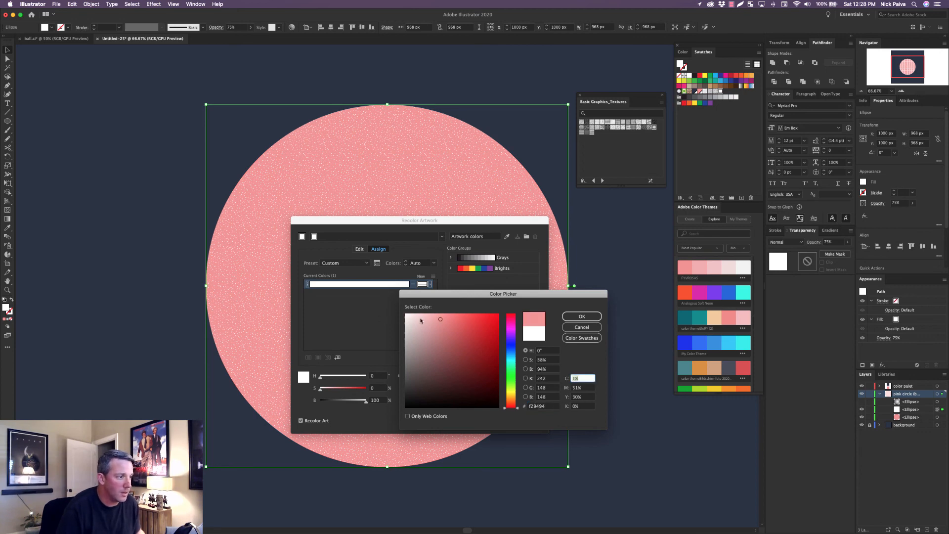
click(443, 325)
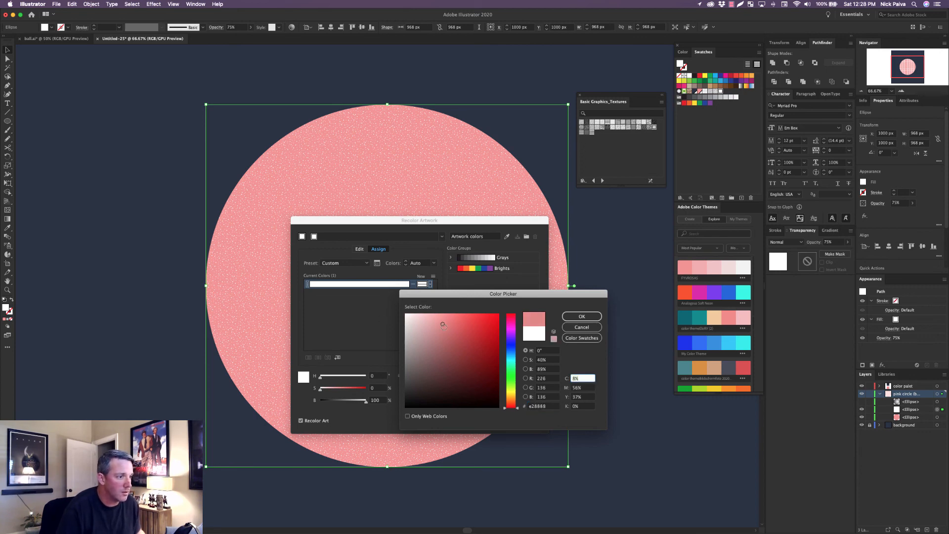
click(579, 317)
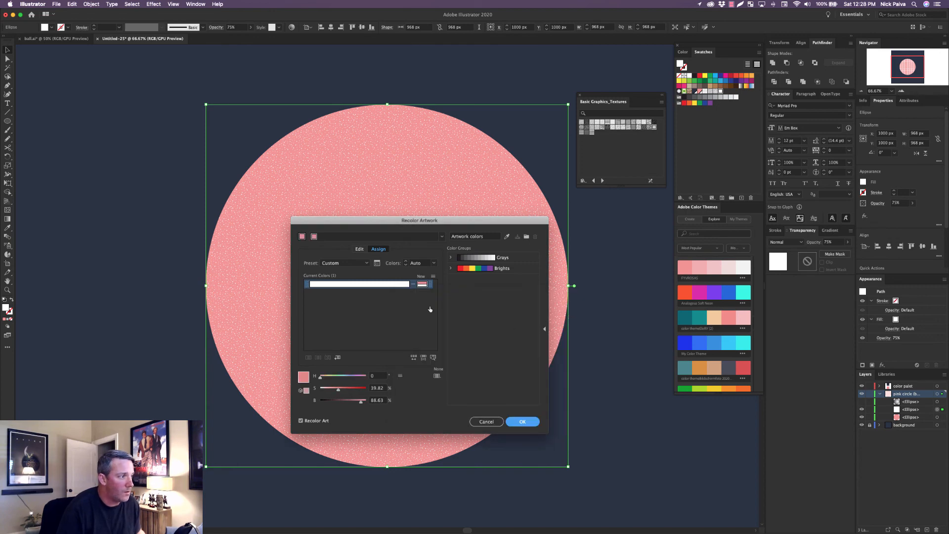
double_click(421, 284)
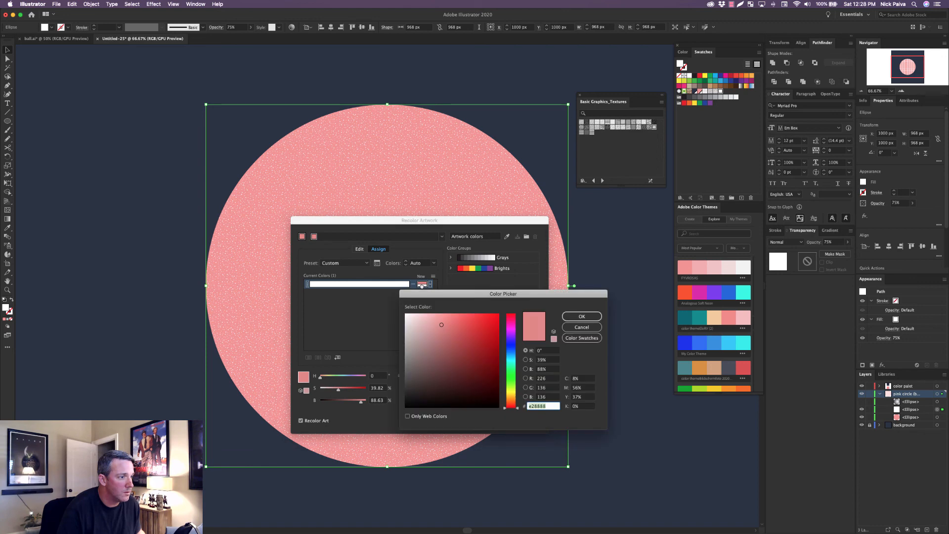
click(582, 317)
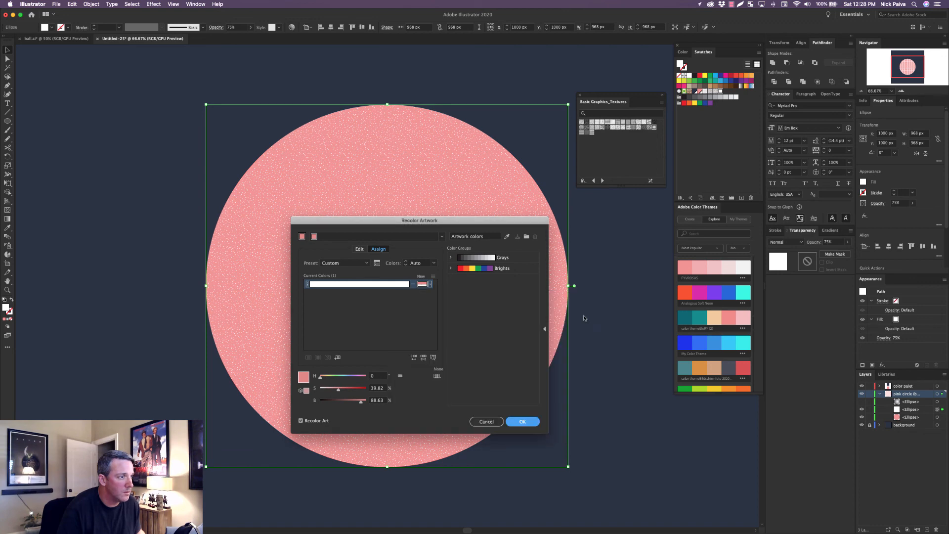
click(413, 285)
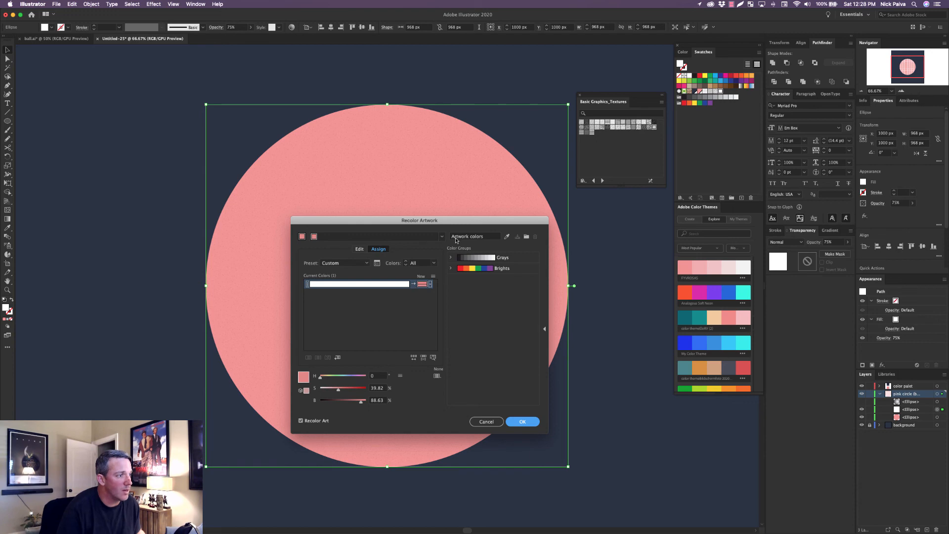
Darken the texture's new color to RGB 183, 94, 94 and apply the recoloring.
drag(378, 223, 512, 272)
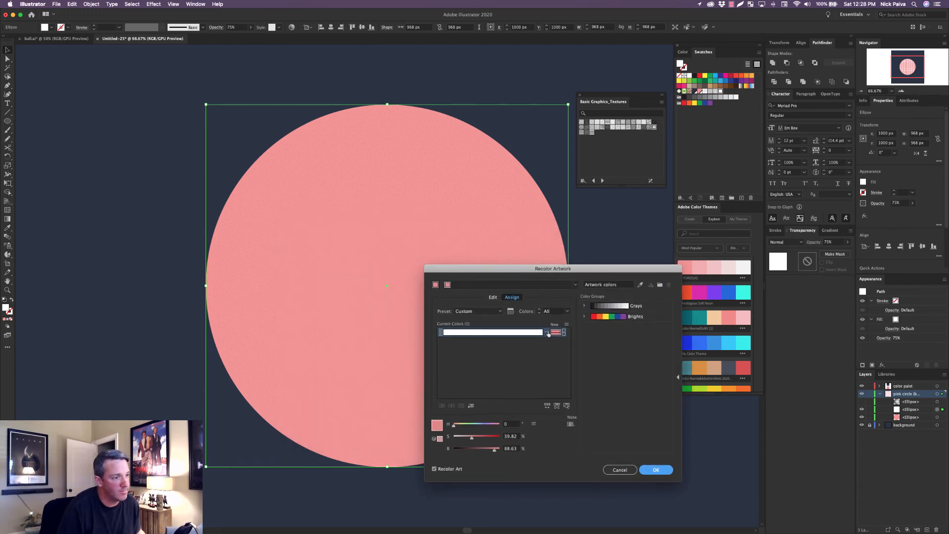
double_click(556, 332)
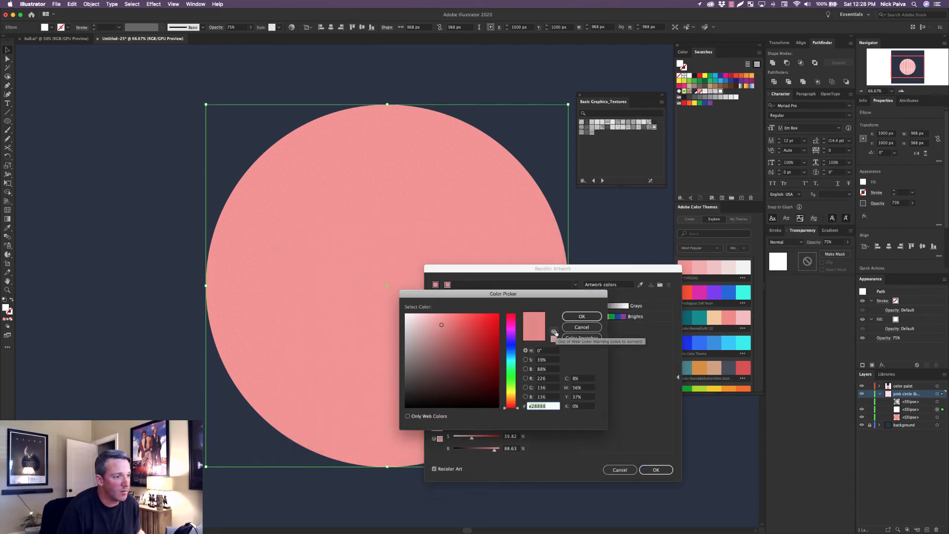
click(446, 331)
click(450, 340)
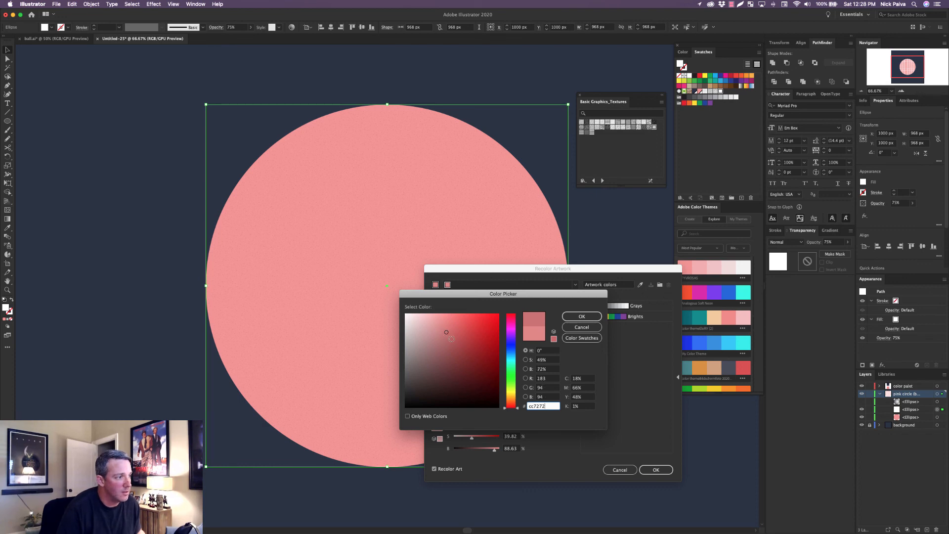
click(581, 317)
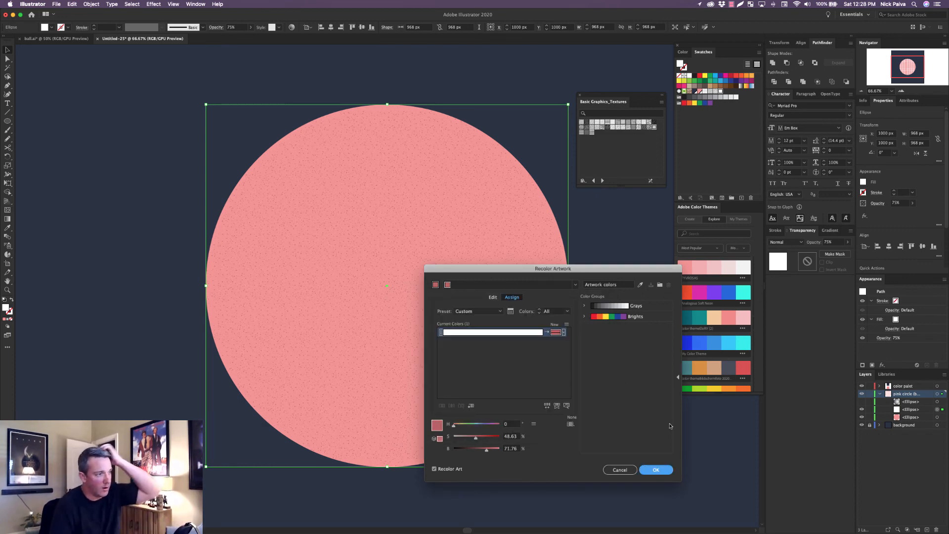
click(656, 470)
Show the gradient ellipse again, select it together with the recolored texture ellipse, and make an opacity mask from them.
click(862, 401)
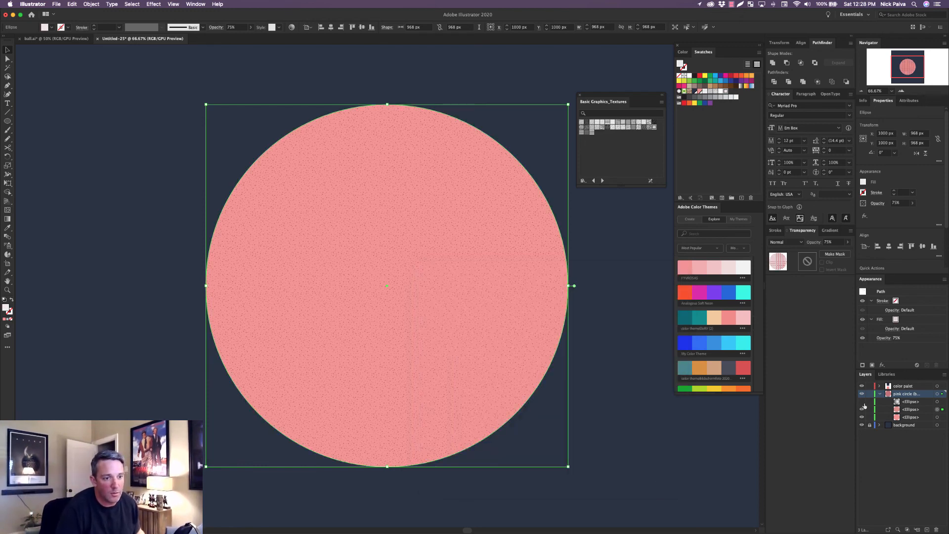
click(942, 402)
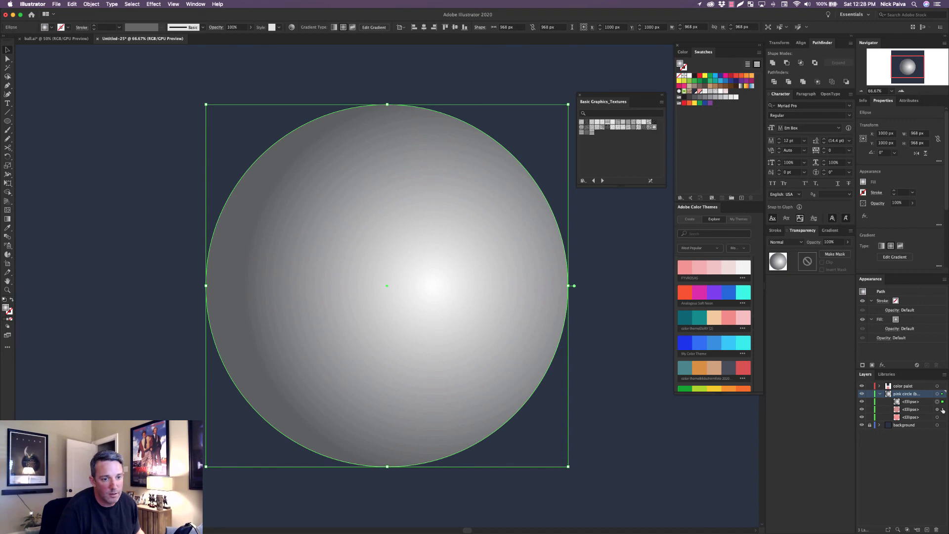
shift+click(943, 410)
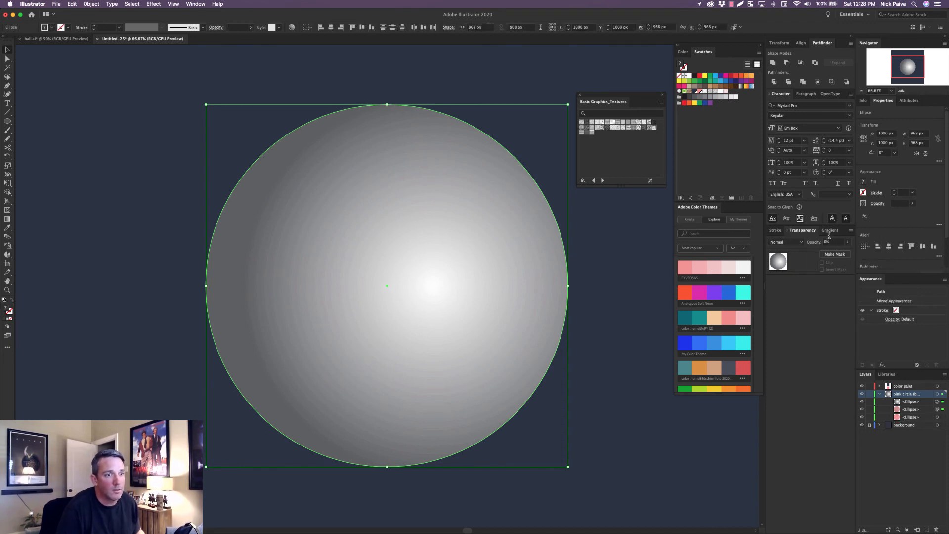
click(835, 253)
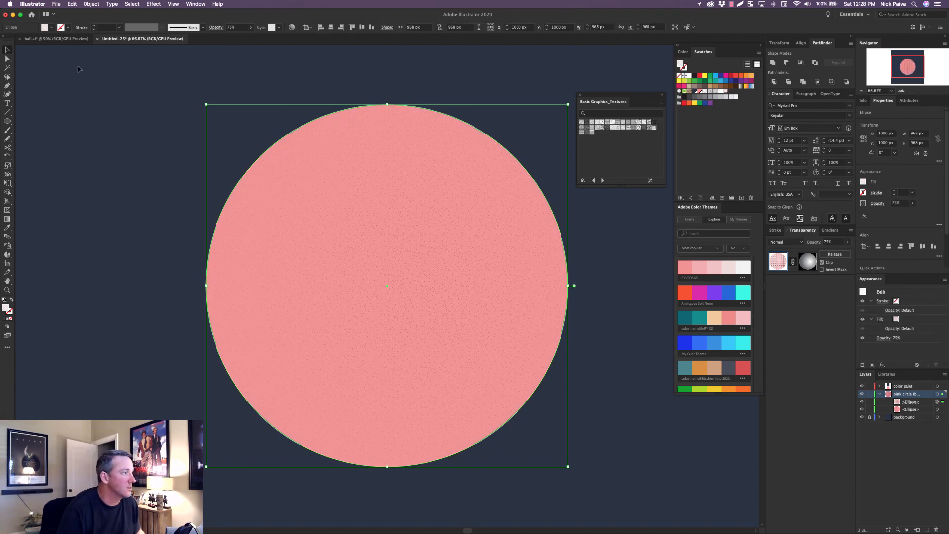
Deselect the artwork and compare its masked texture with the finished ball illustration in the ball.ai document.
click(112, 138)
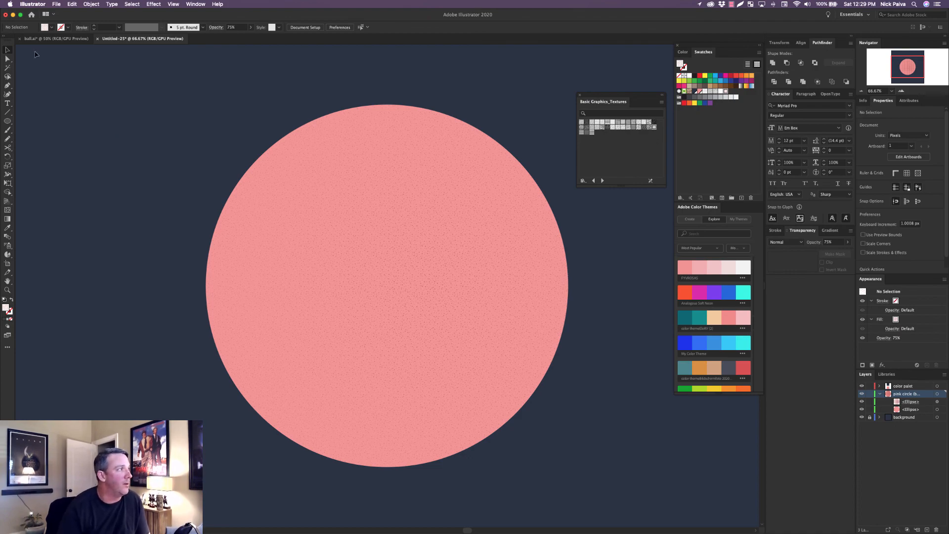
click(59, 40)
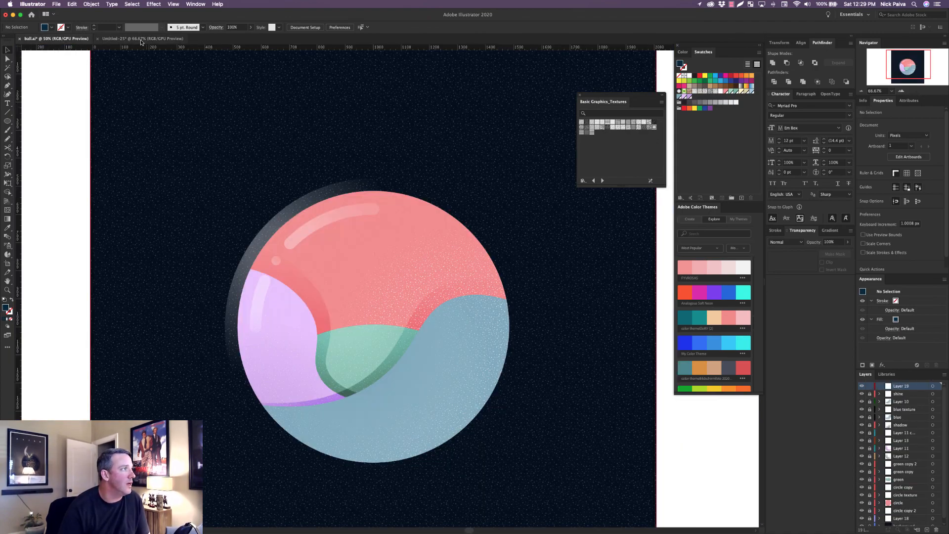
click(143, 39)
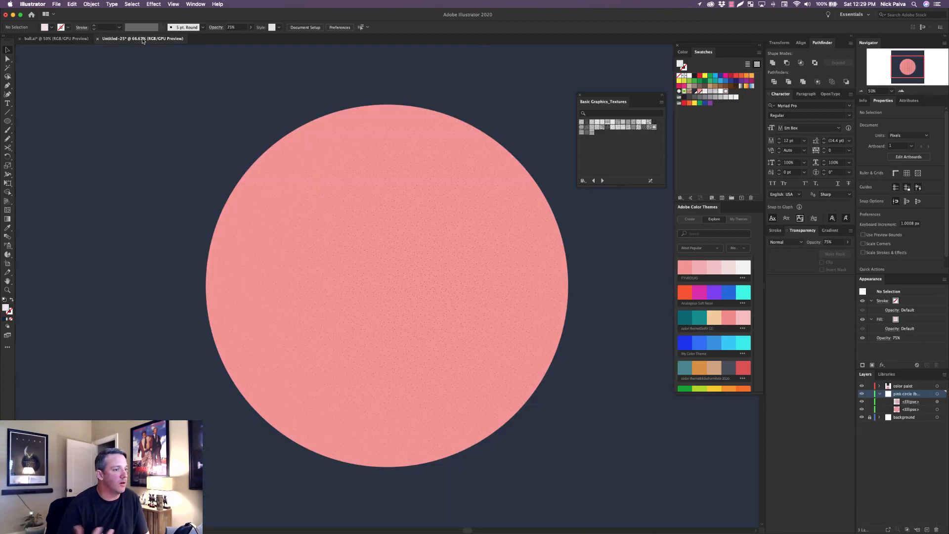